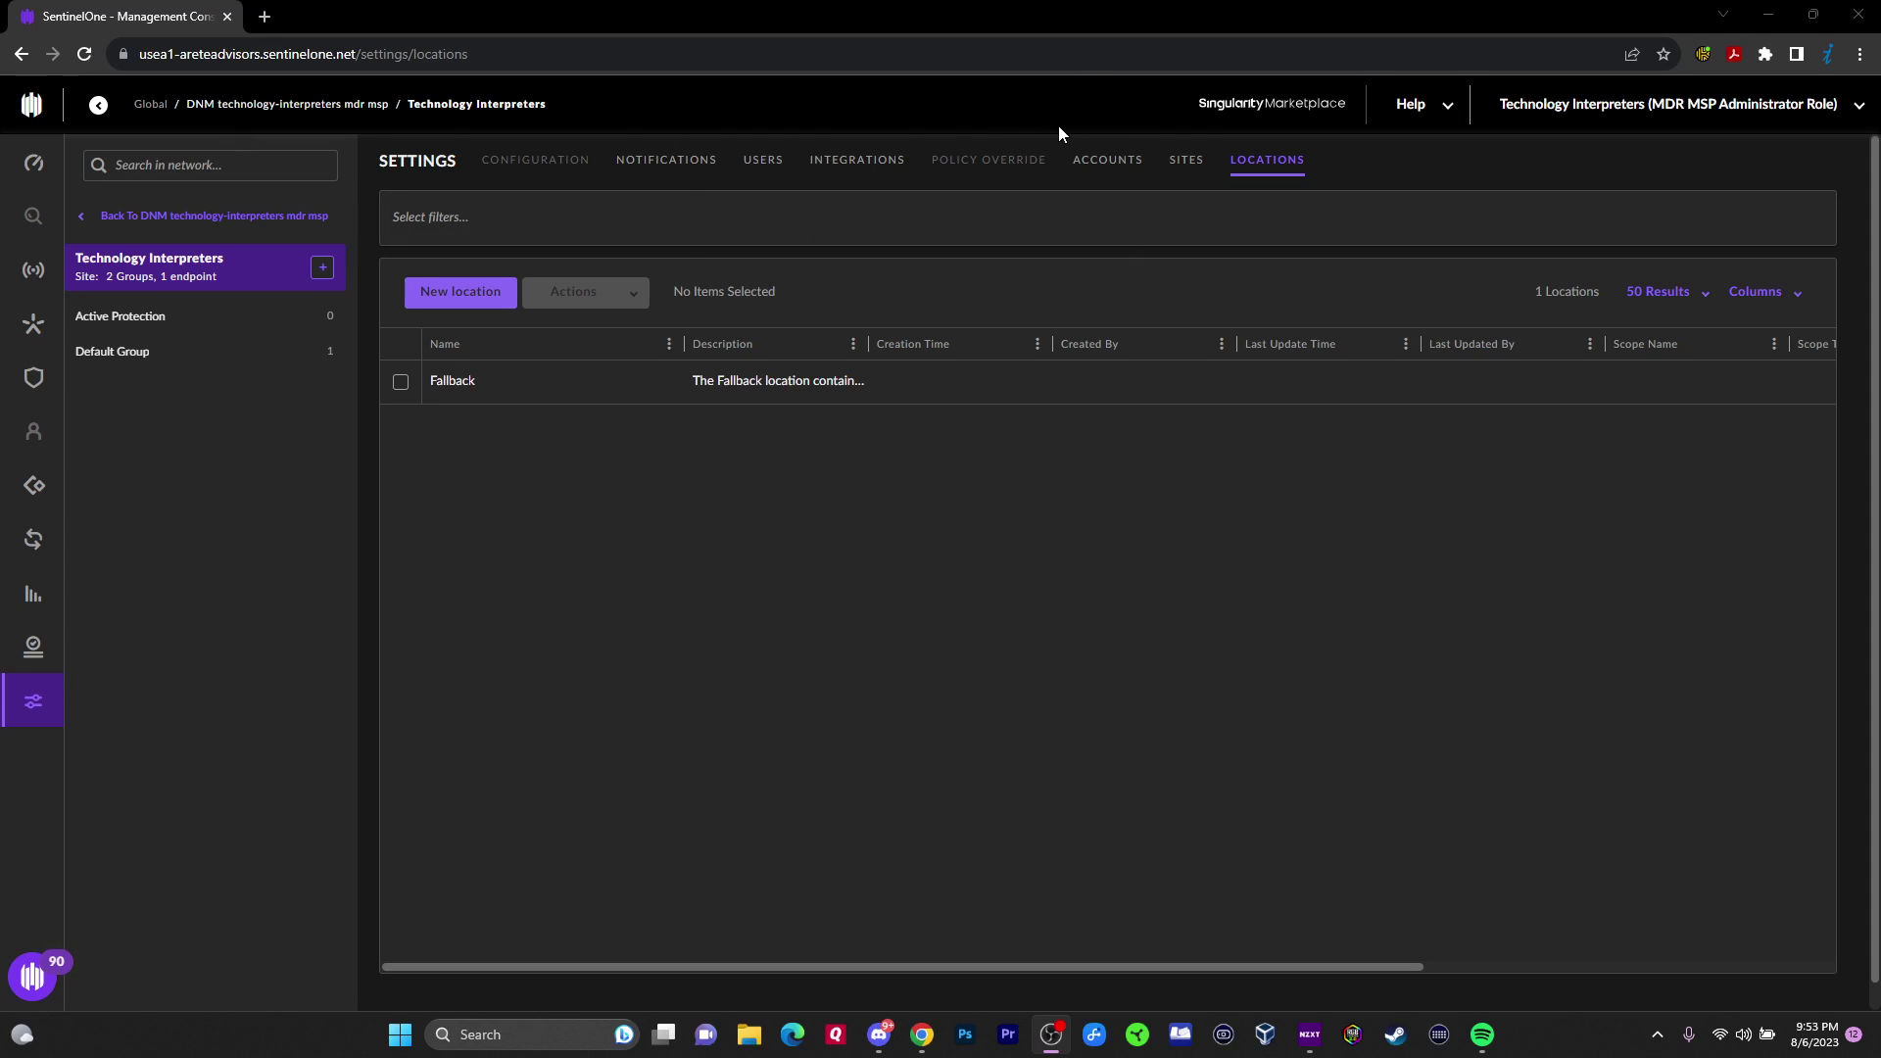
- Show Settings > Locations for the Technology Interpreters site, which lists only the Fallback location
{"action": "left_click", "coordinate": [100, 120]}
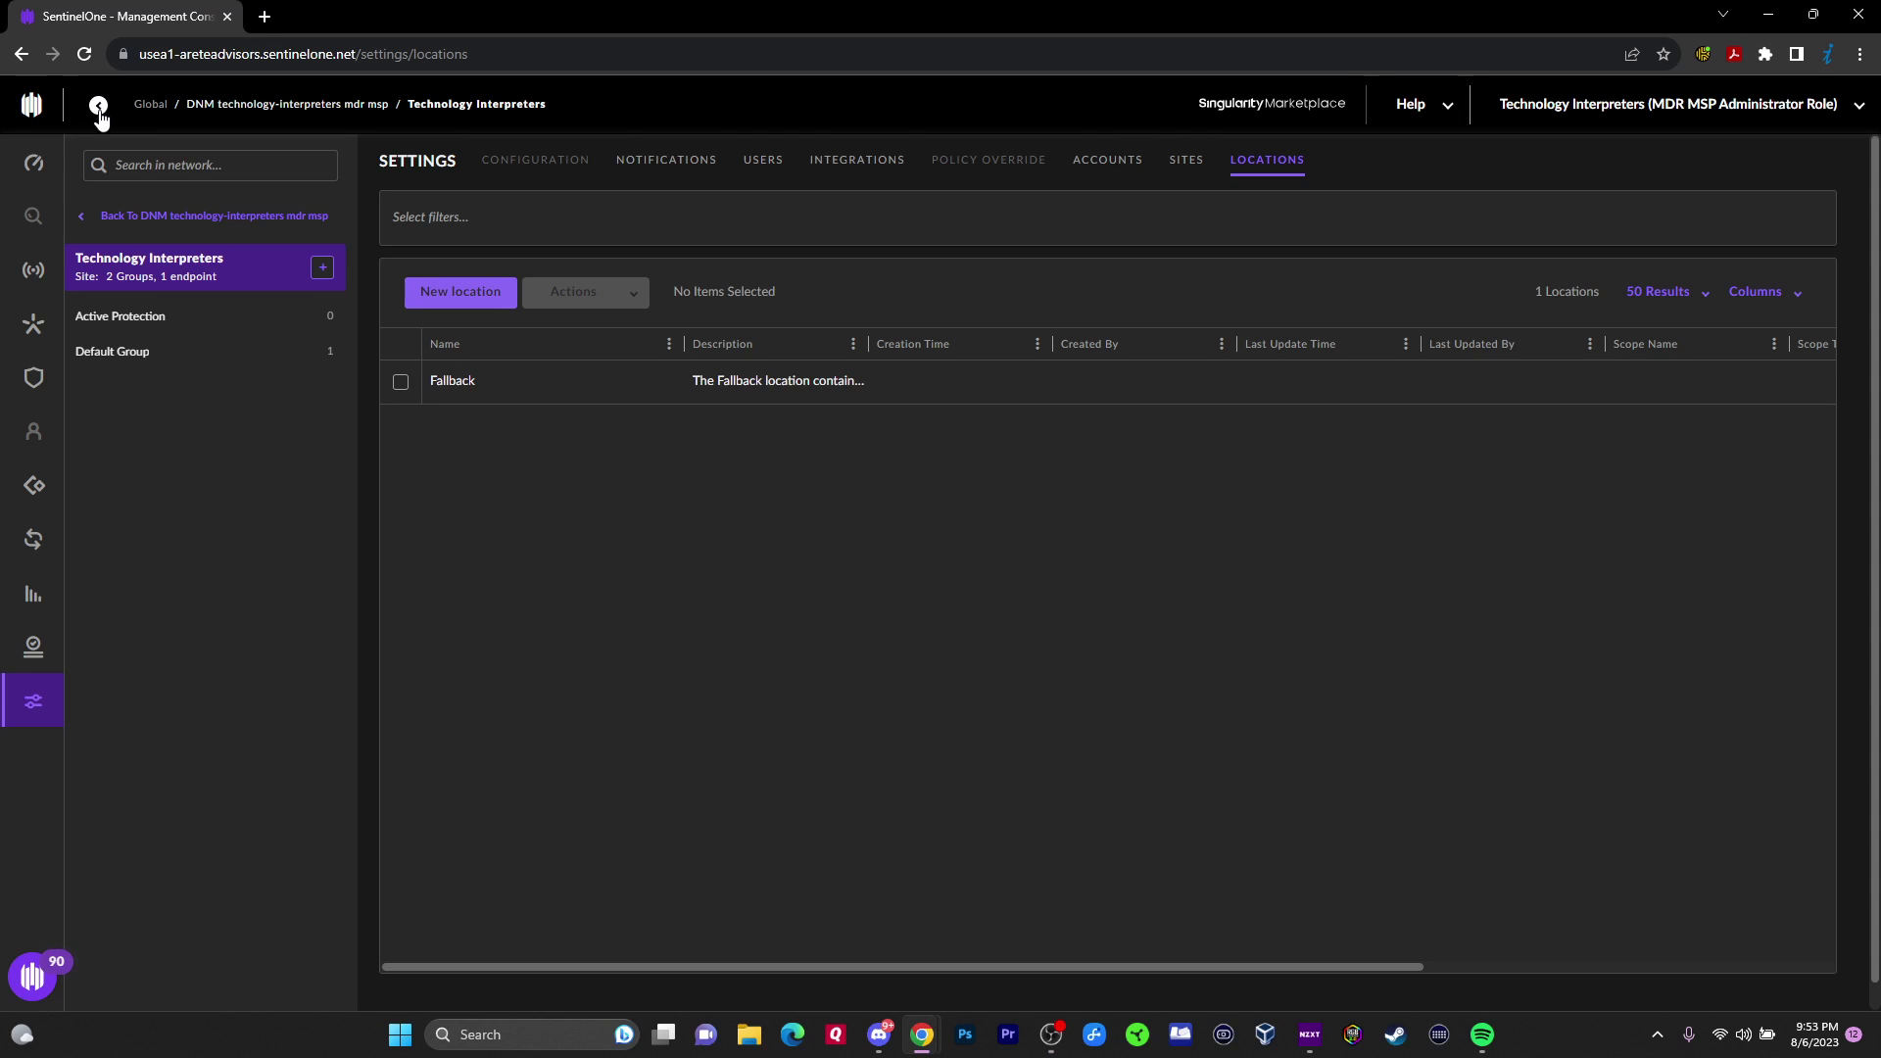
- Collapse the scope panel so the Locations table shows the Agents In This Location column
{"action": "left_click", "coordinate": [99, 110]}
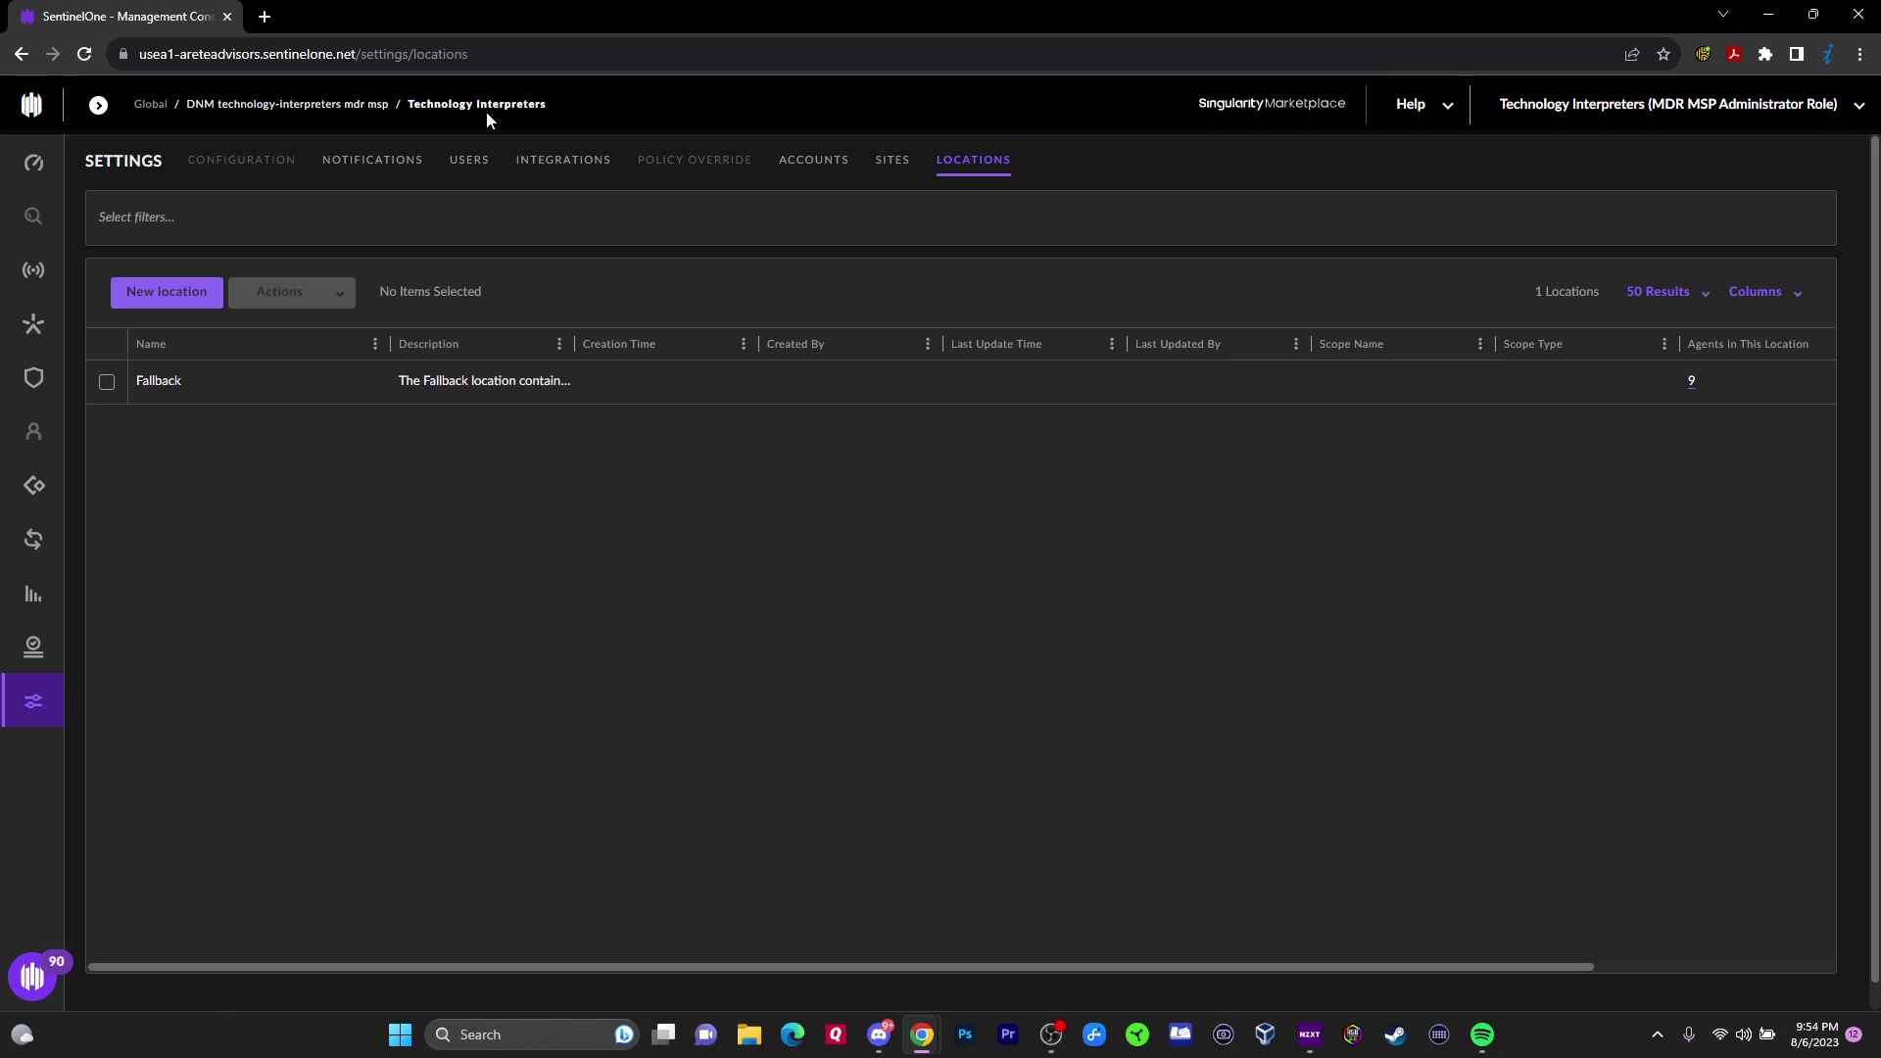
- Move the scope up to the DNM technology-interpreters mdr msp account and list its five sites
{"action": "left_click", "coordinate": [98, 107]}
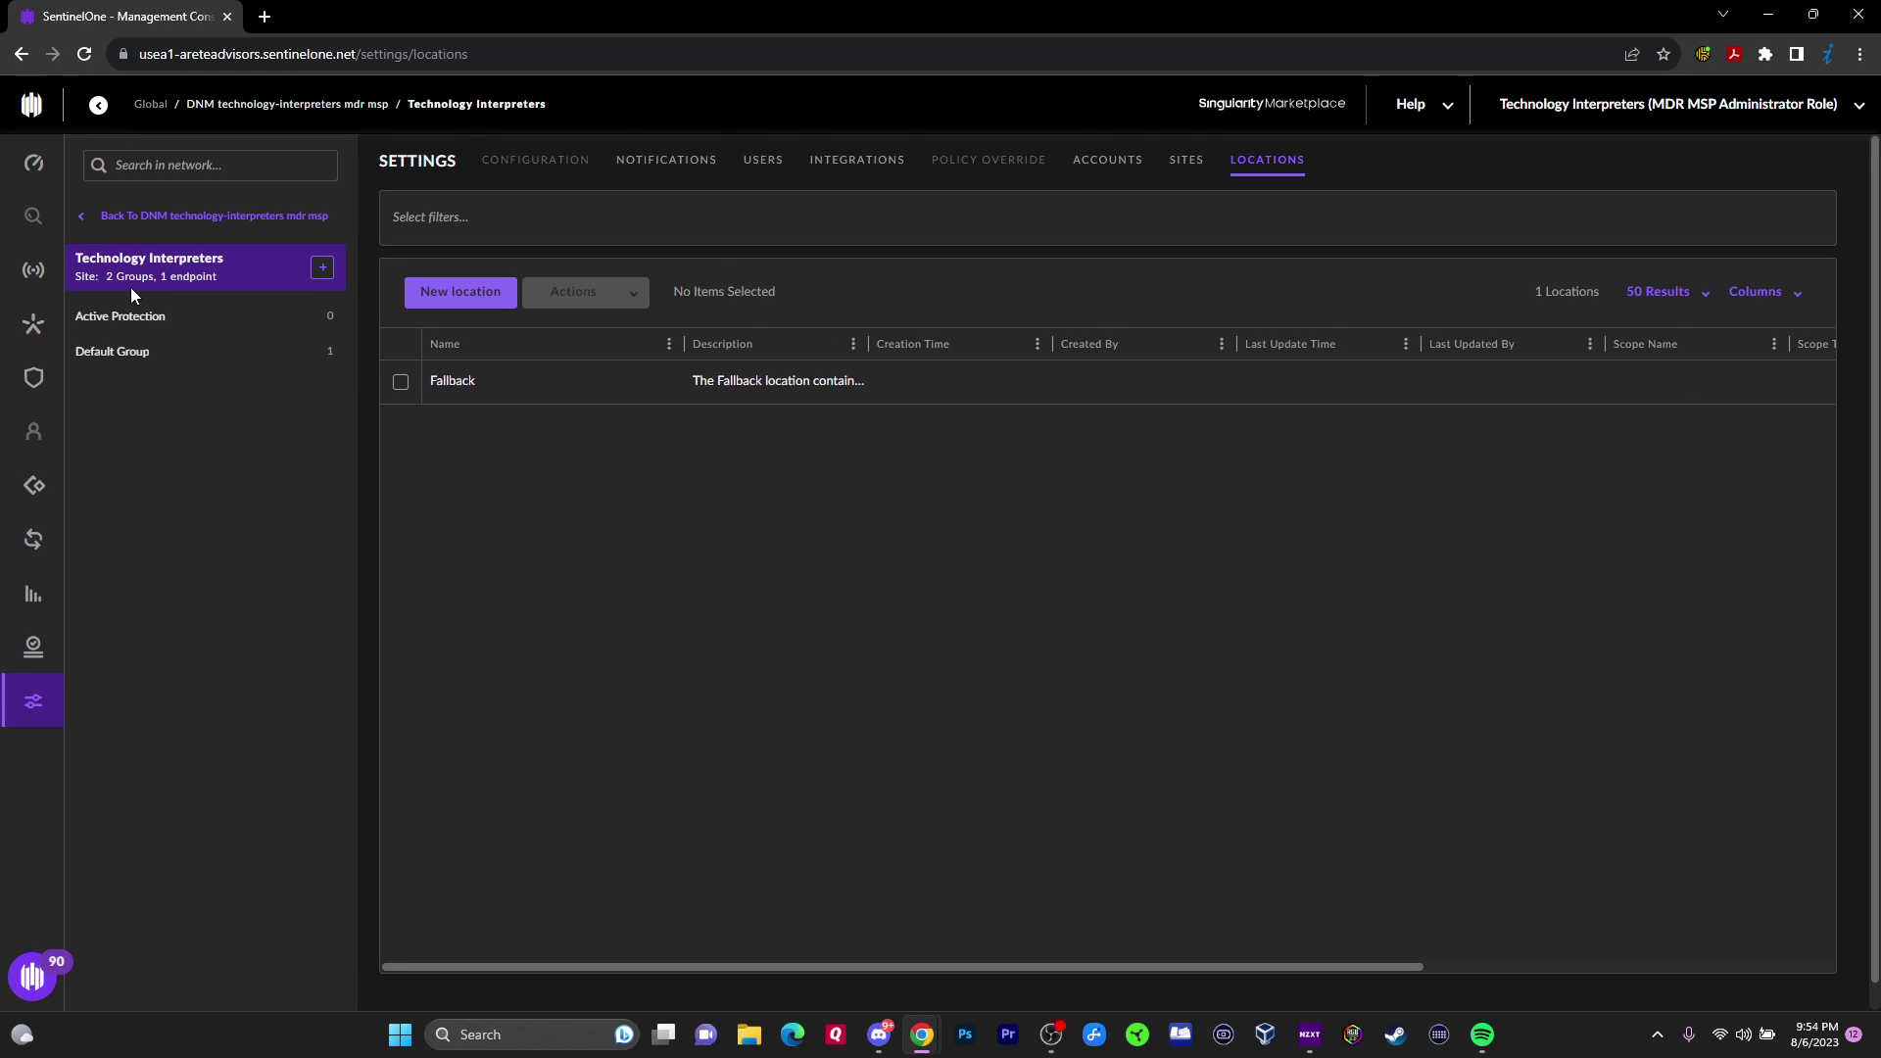
{"action": "left_click", "coordinate": [98, 105]}
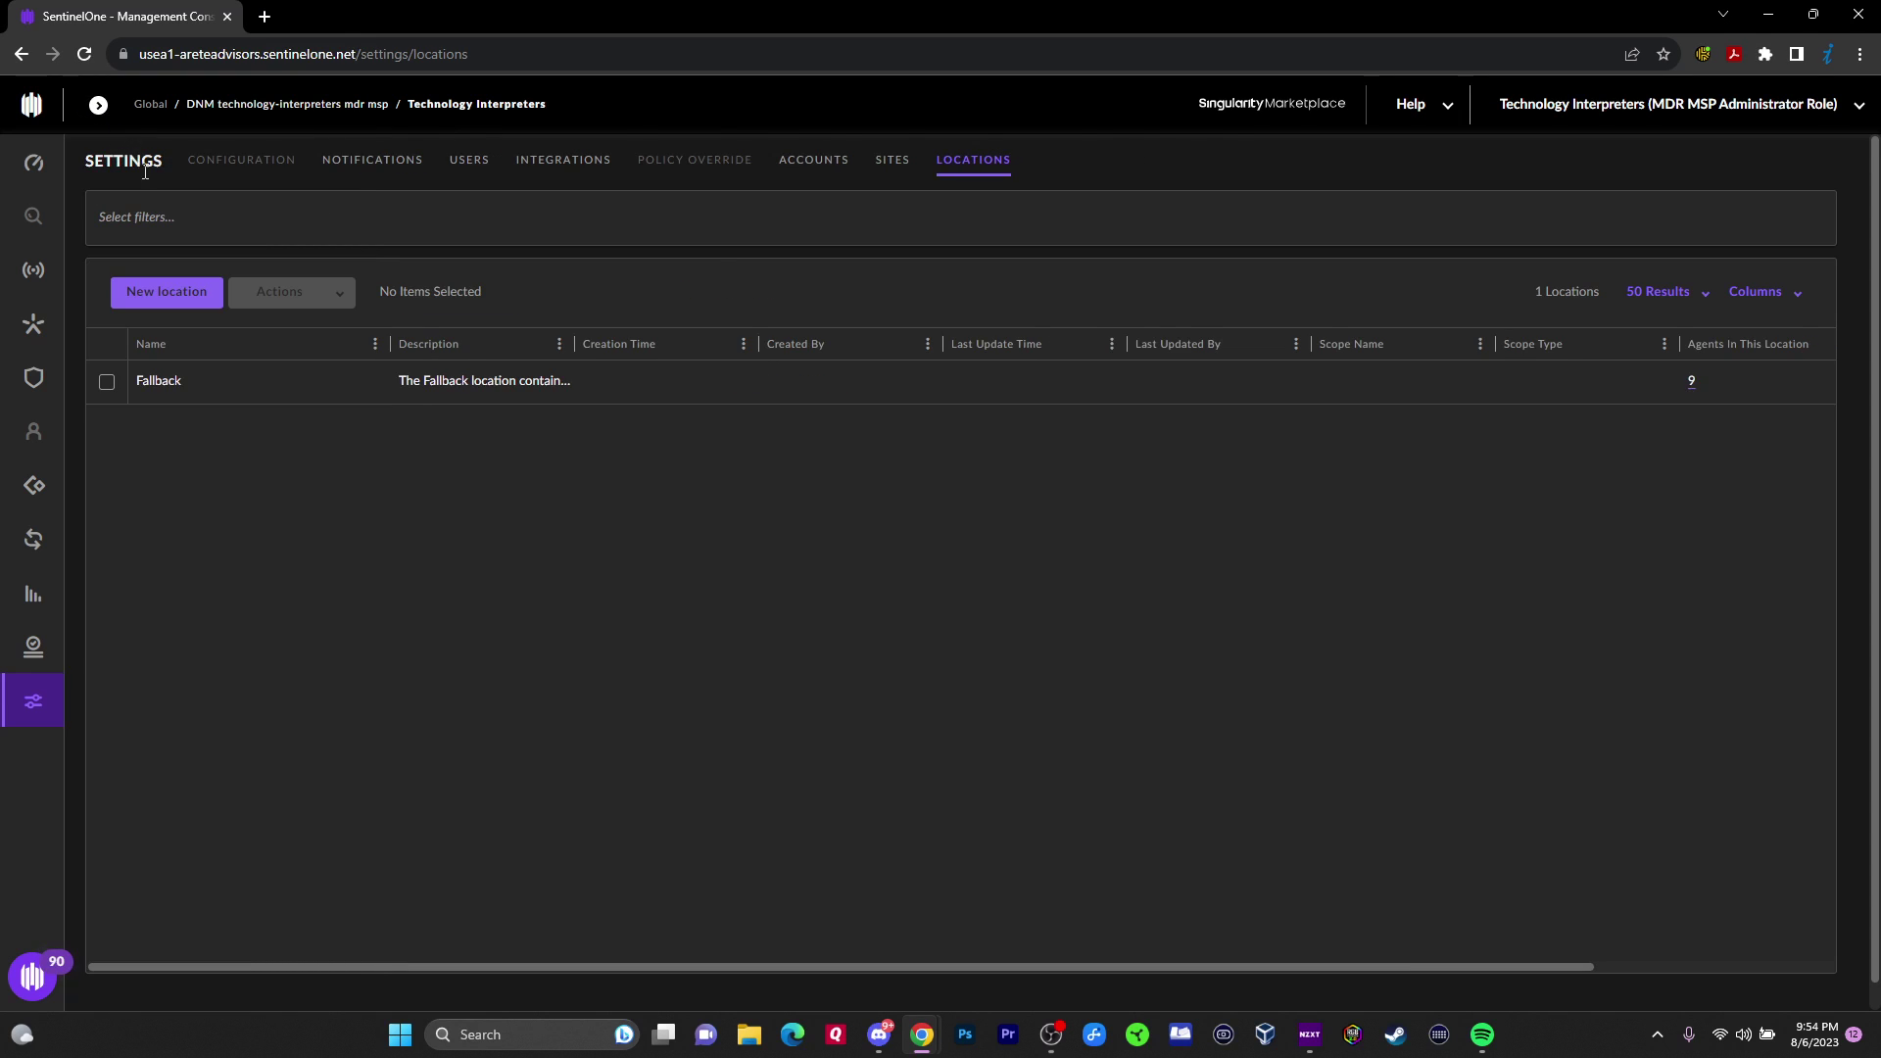
{"action": "left_click", "coordinate": [334, 105]}
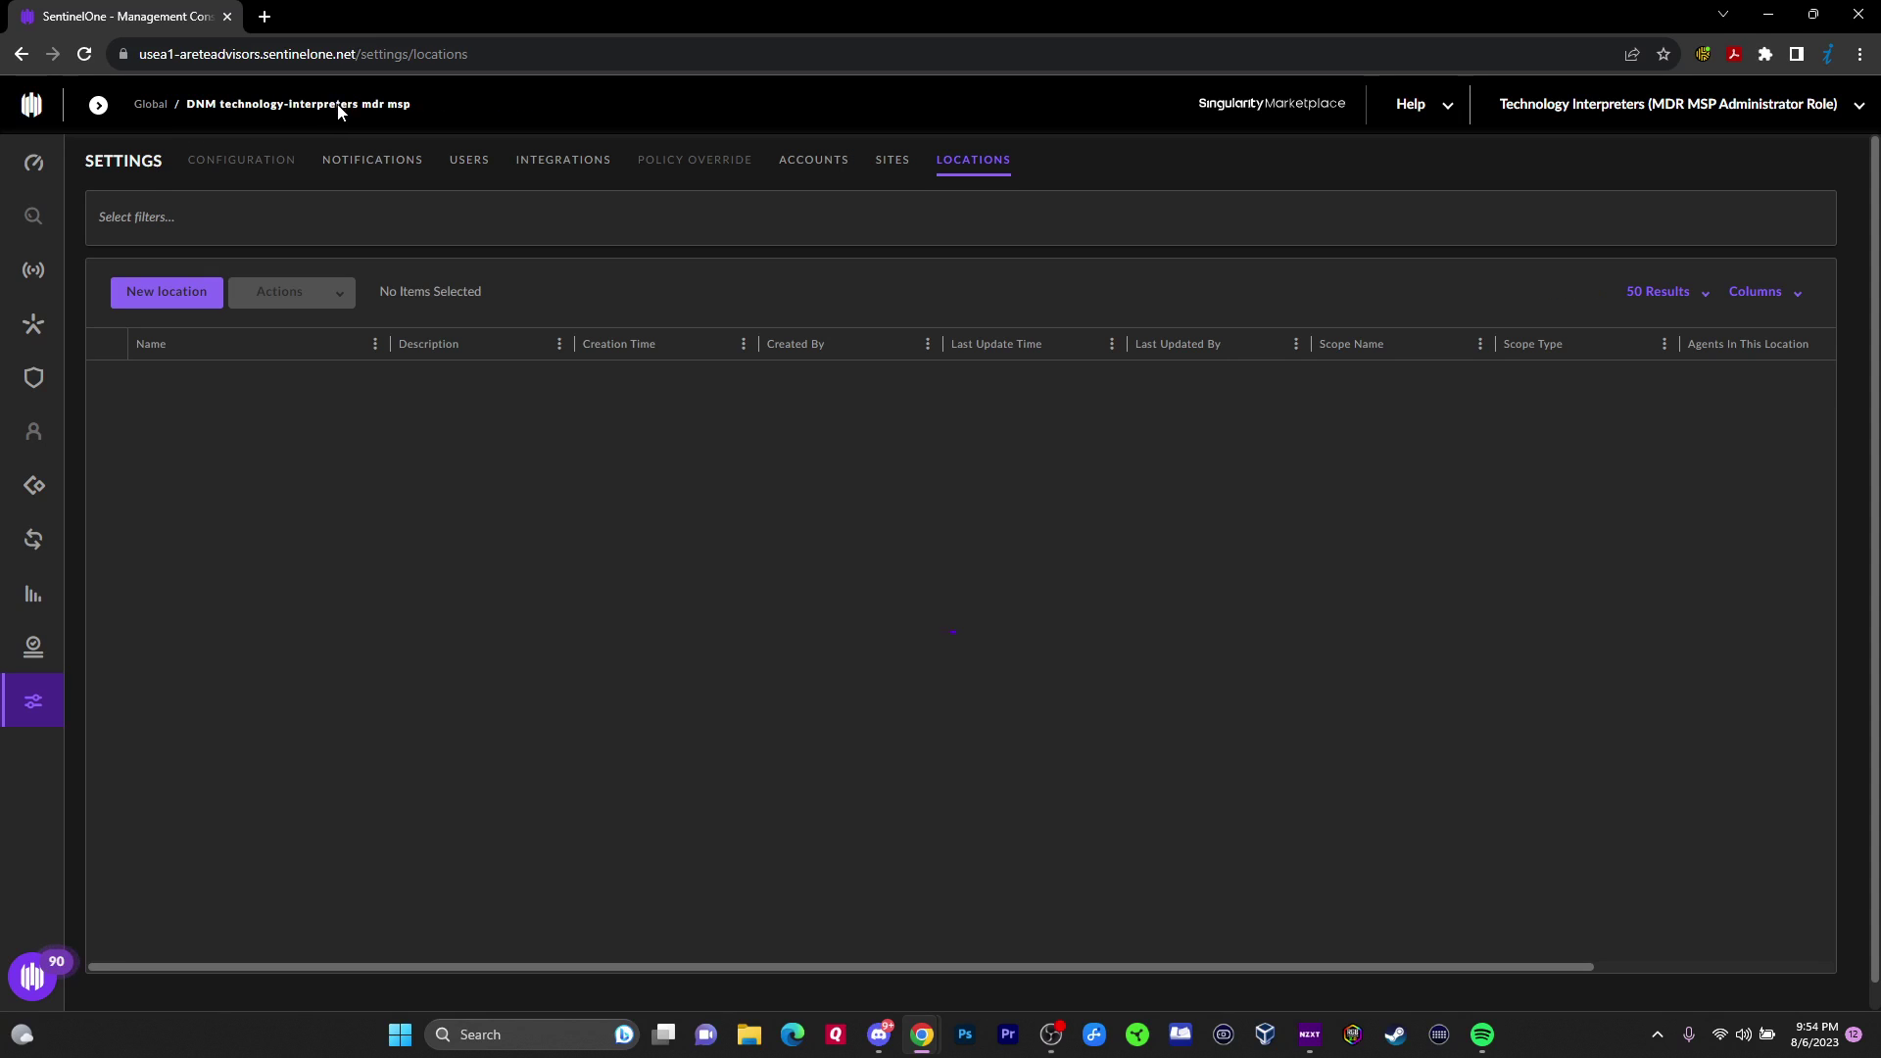
{"action": "left_click", "coordinate": [98, 105]}
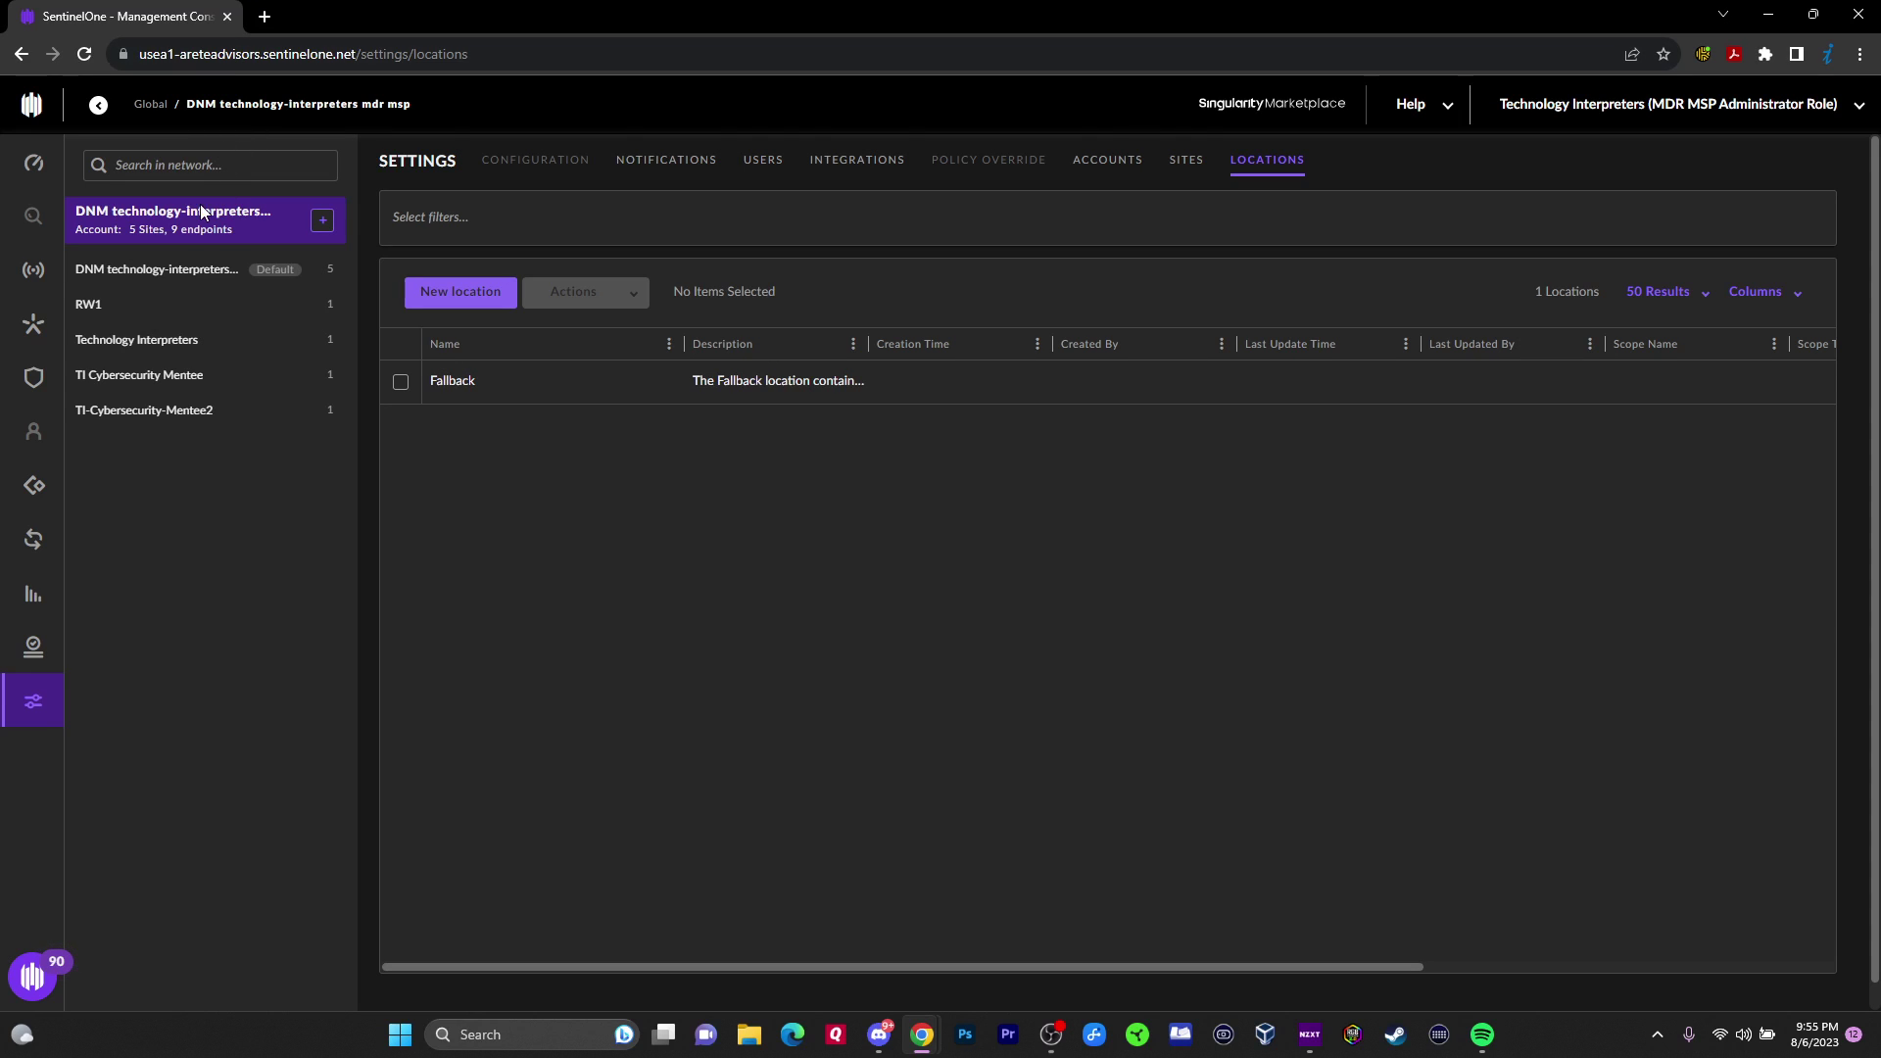
- Select the Technology Interpreters site, review its Active Protection and Default Group groups, then show its Dashboard
{"action": "left_click", "coordinate": [167, 343]}
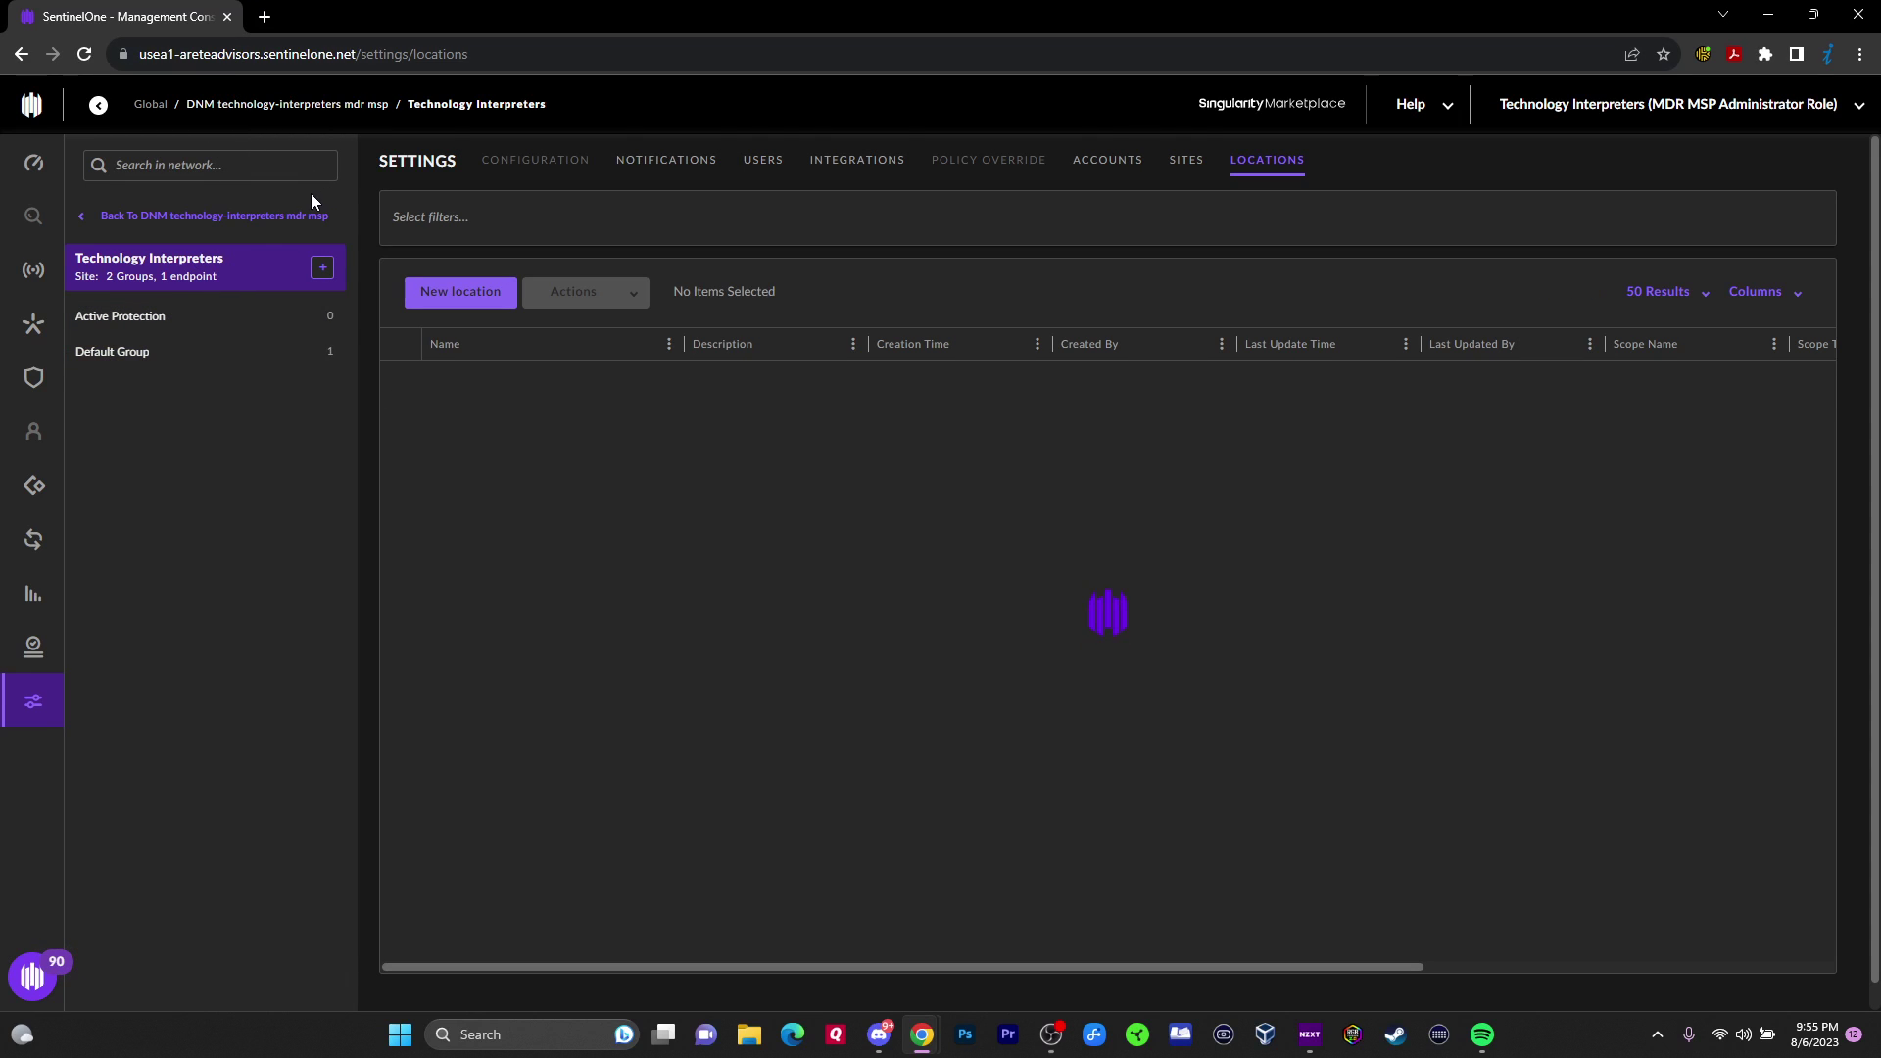
{"action": "left_click", "coordinate": [196, 322]}
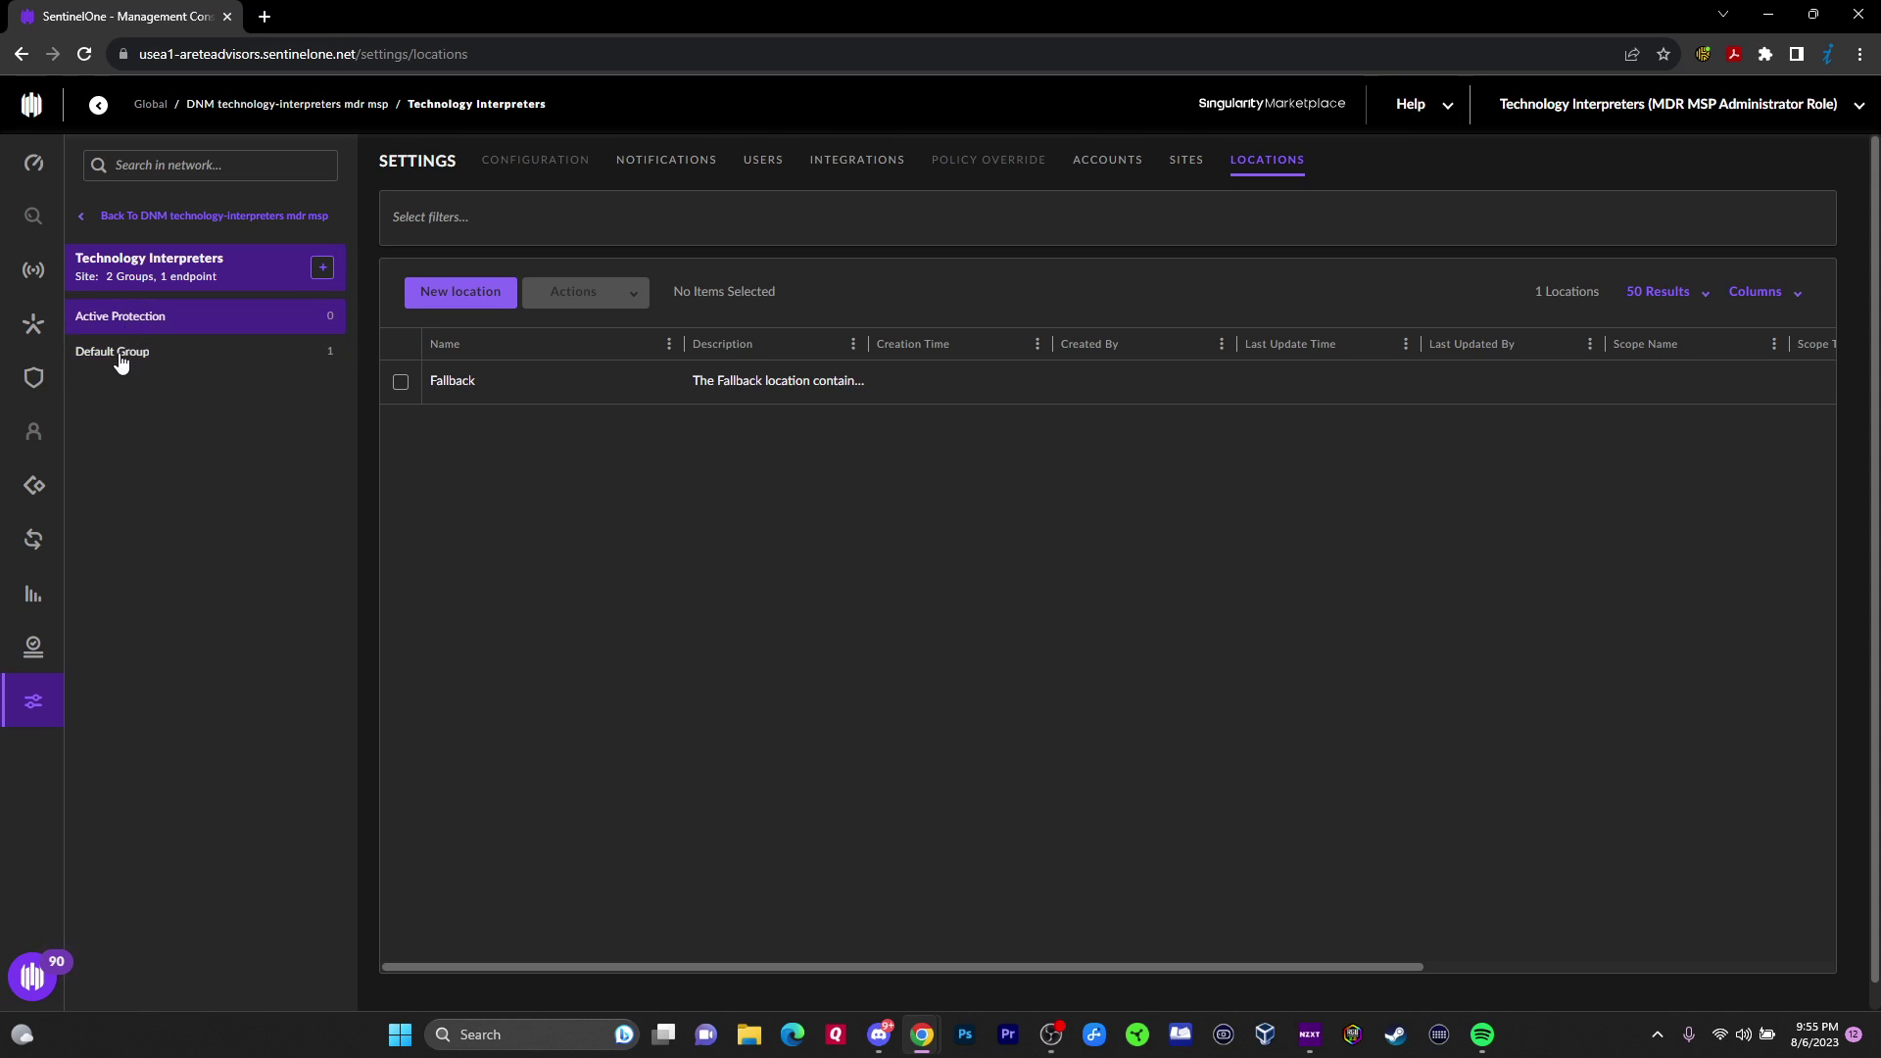
{"action": "left_click", "coordinate": [122, 353]}
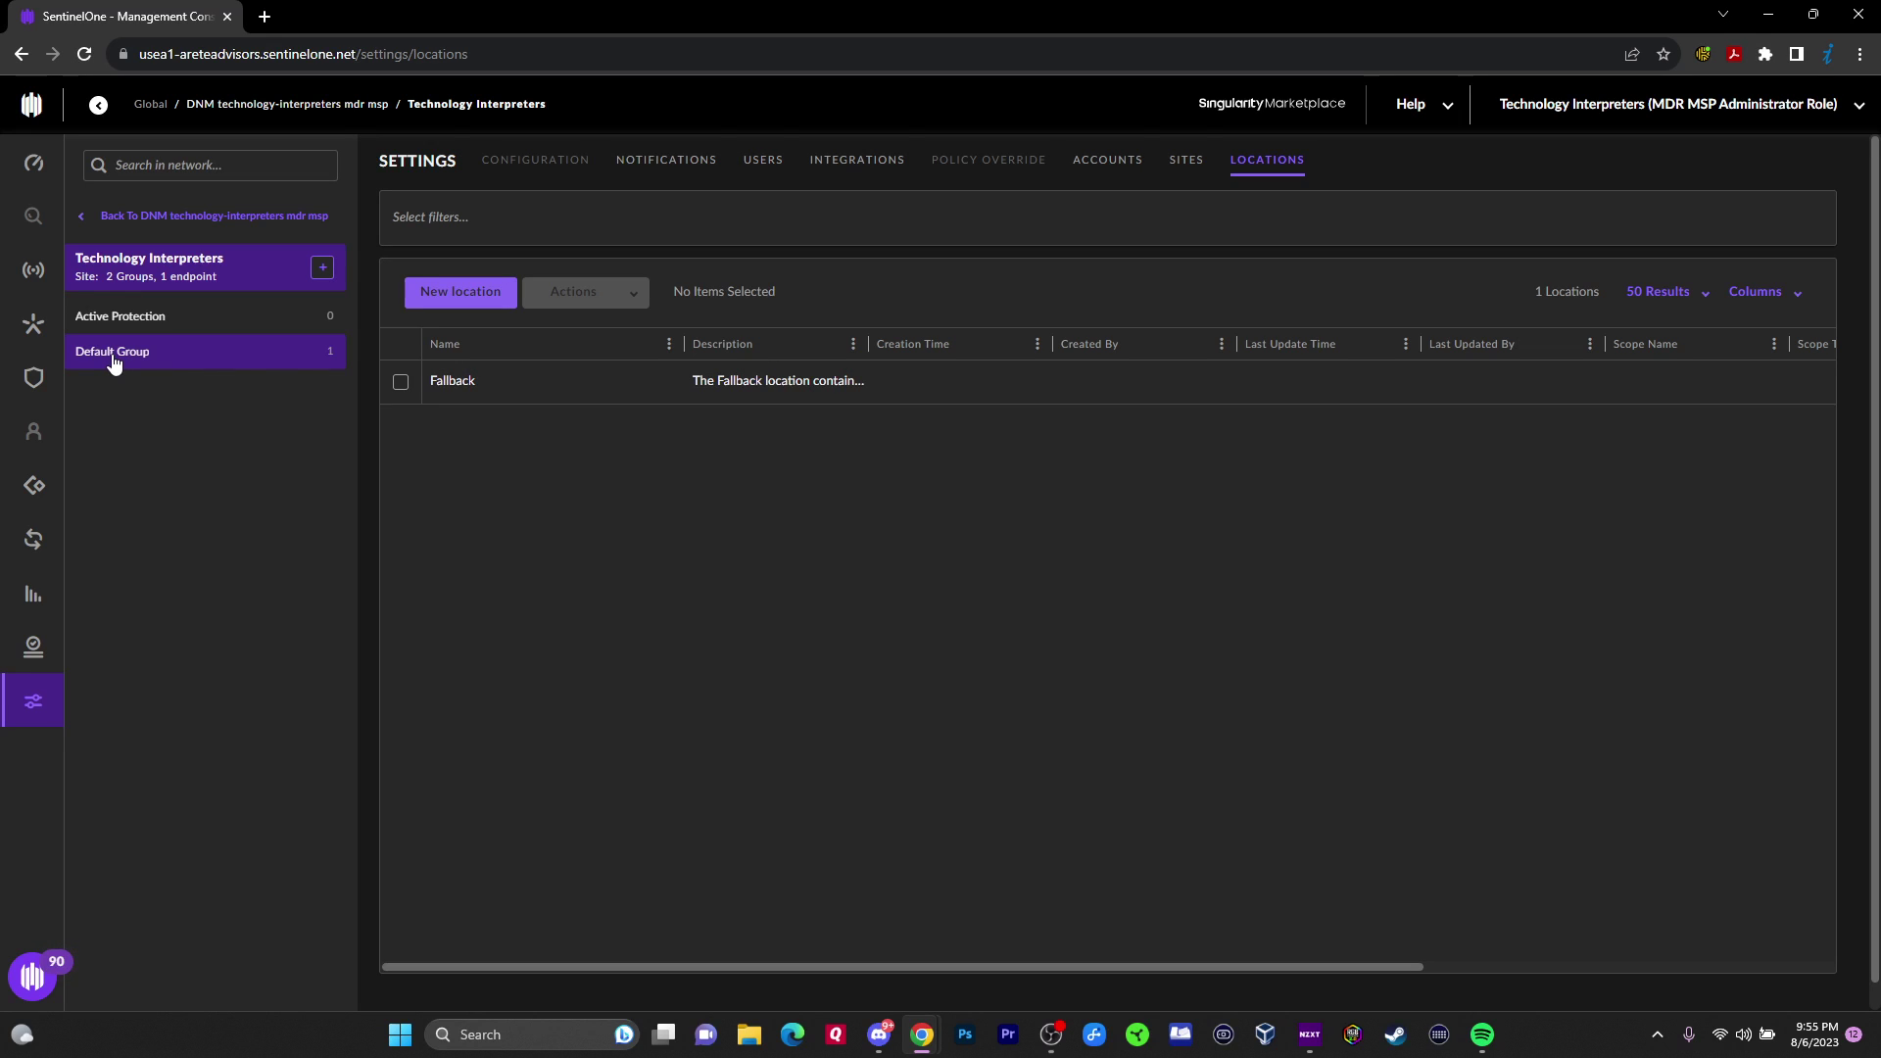
{"action": "left_click", "coordinate": [196, 323]}
{"action": "left_click", "coordinate": [171, 362]}
{"action": "left_click", "coordinate": [157, 311]}
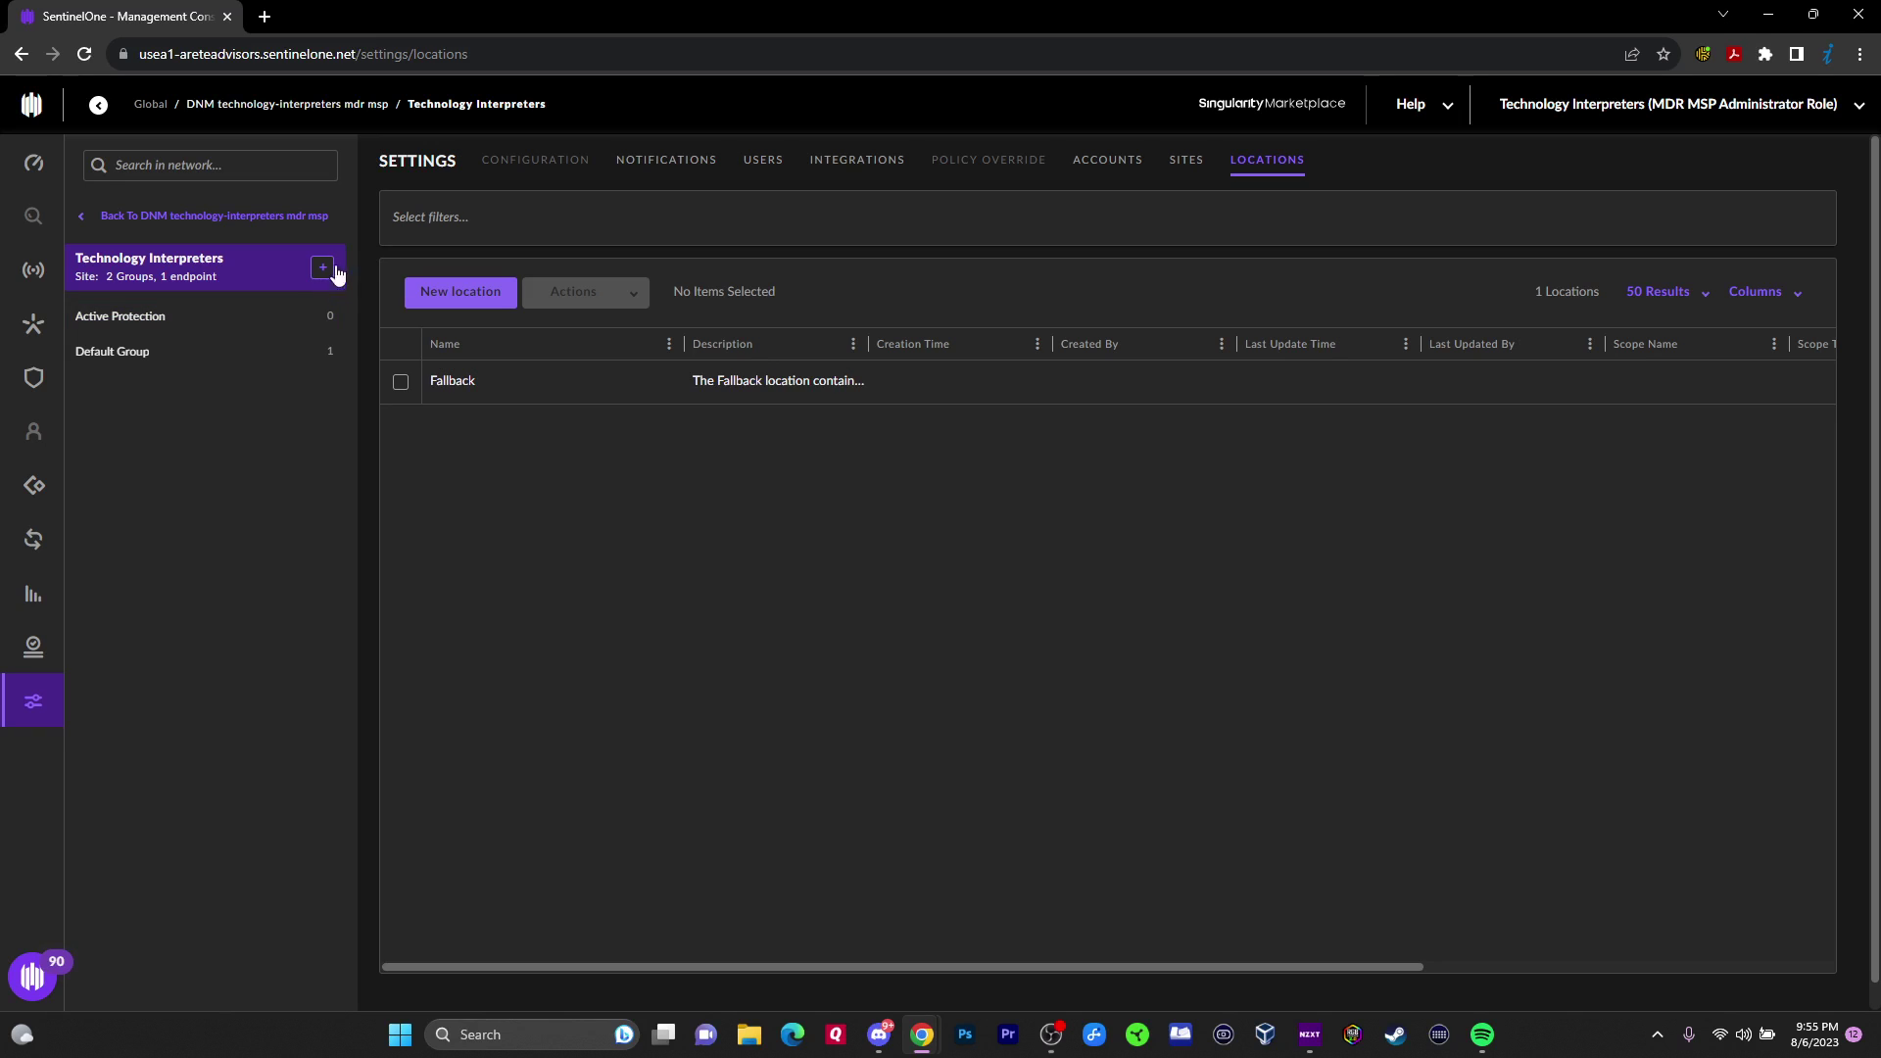
{"action": "left_click", "coordinate": [37, 171]}
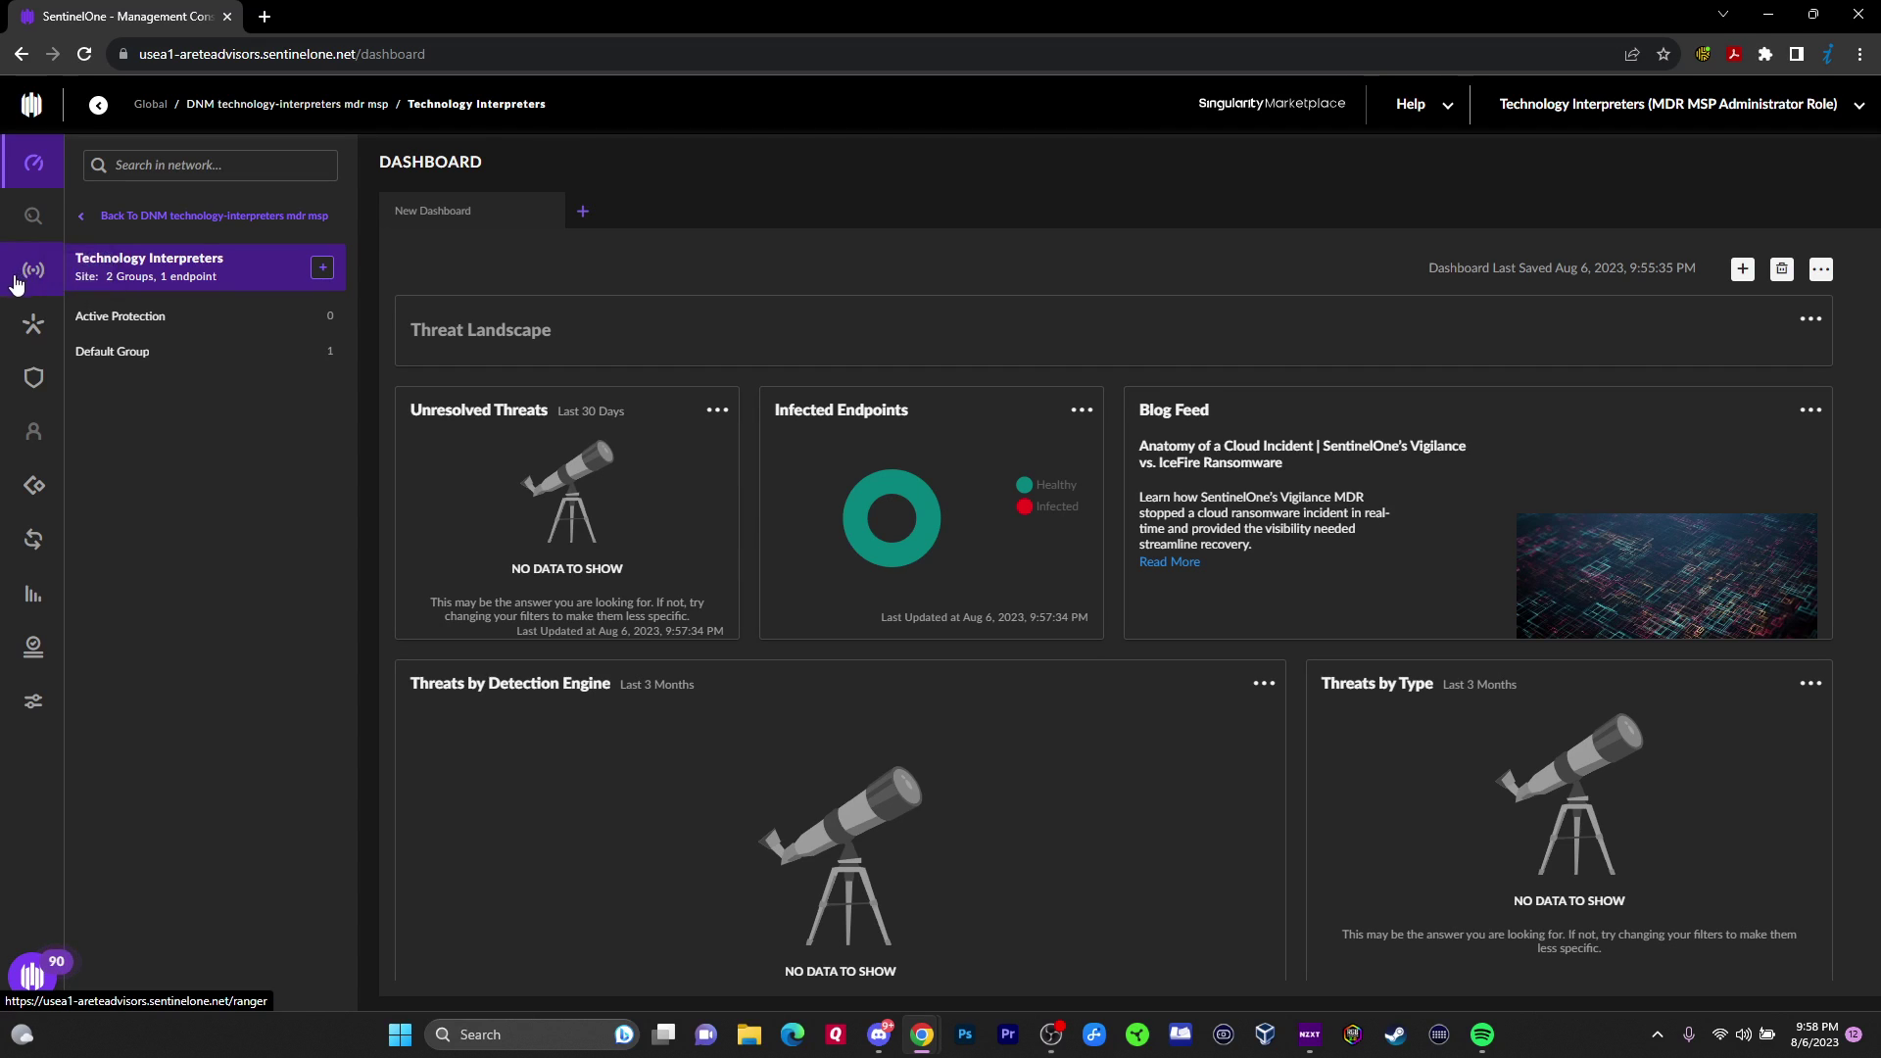
- Go to the Sentinels Endpoints tab, which lists the single endpoint WinDev2304Eval
{"action": "left_click", "coordinate": [35, 325]}
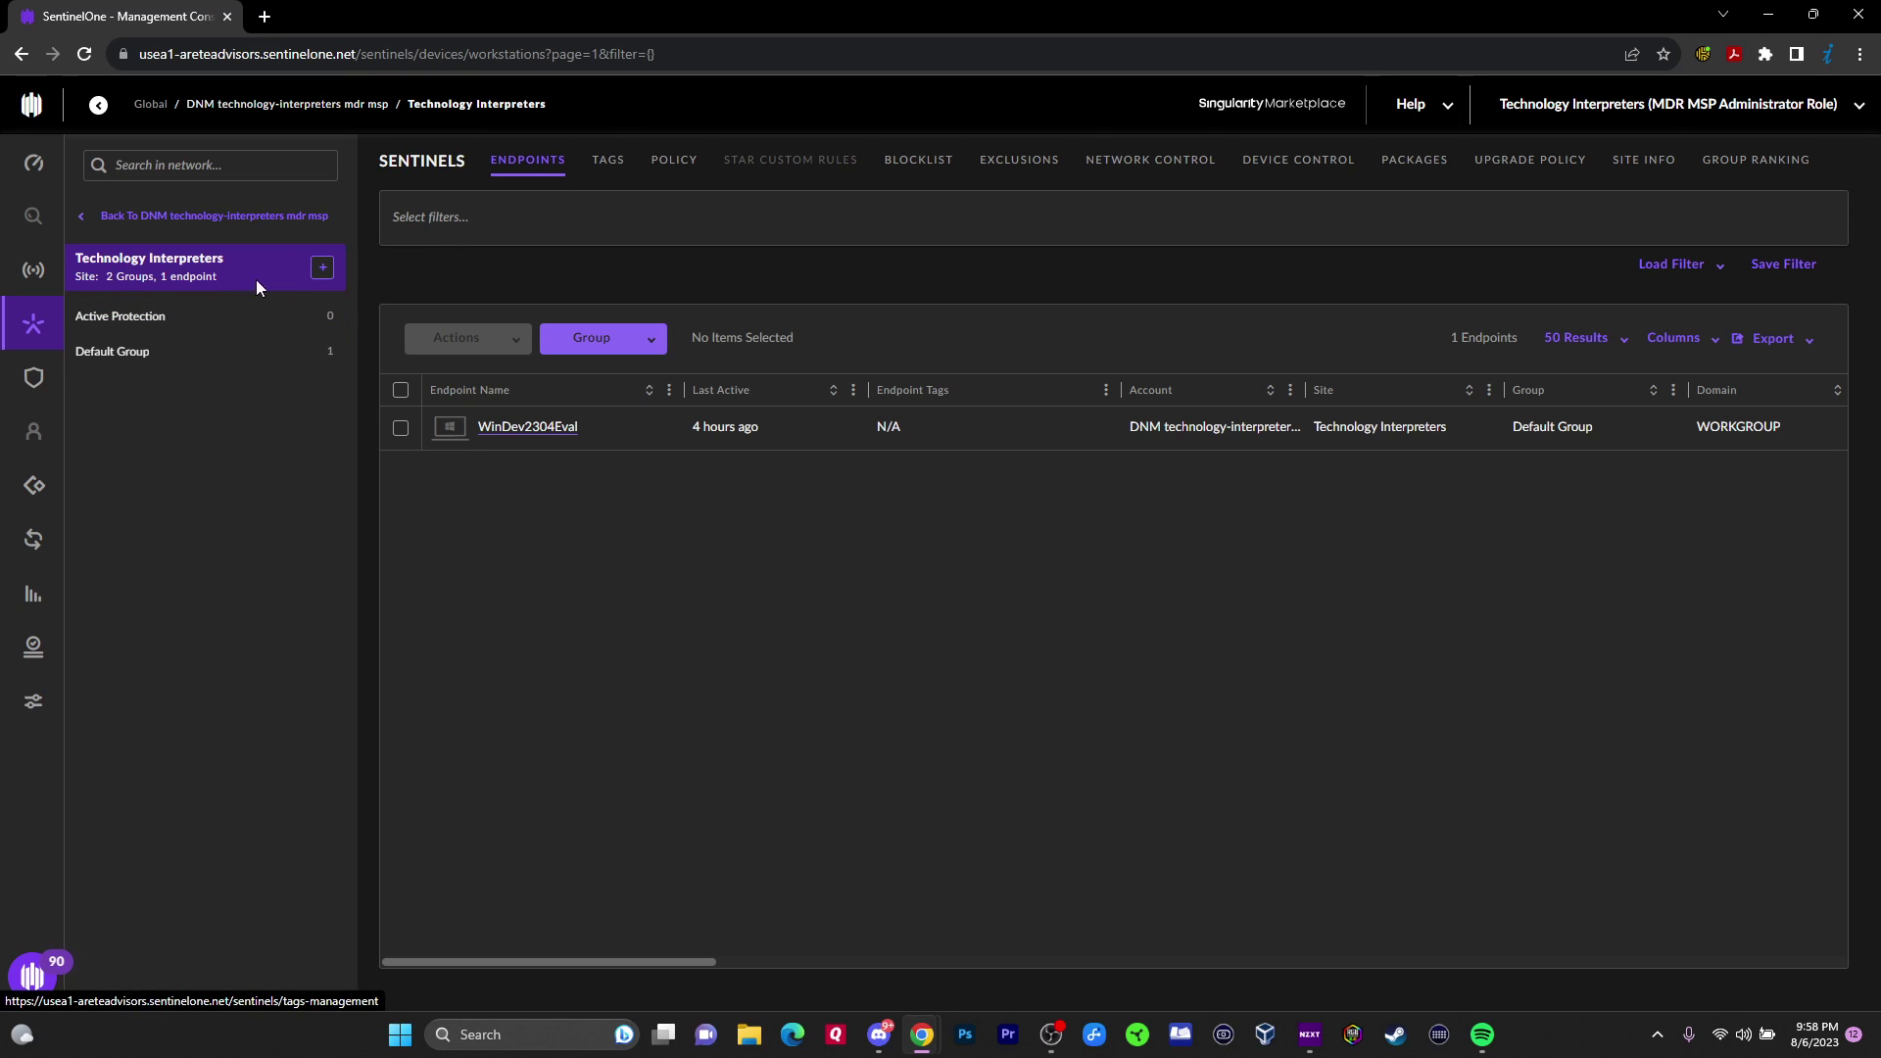
- Review the site's policy, blocklist, exclusions, firewall and USB device control rules, keeping the USB interface
{"action": "left_click", "coordinate": [674, 166]}
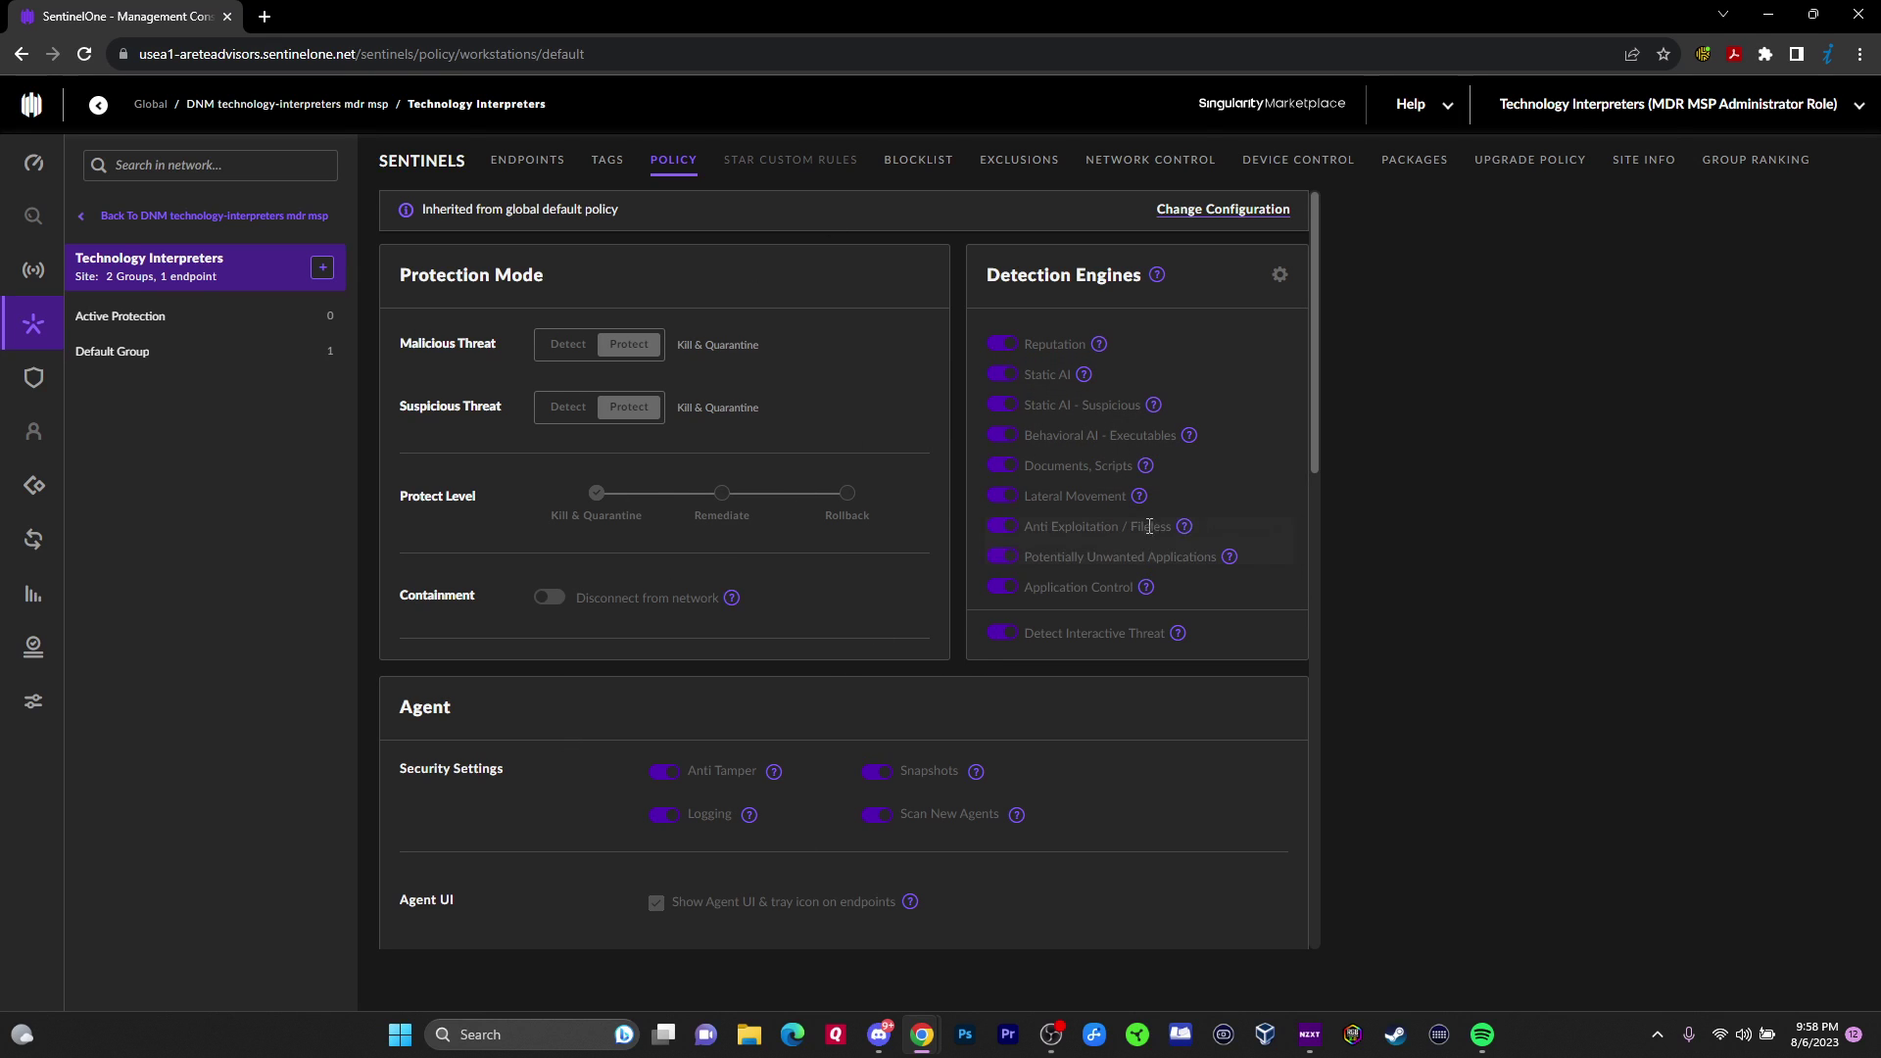
{"action": "mouse_move", "coordinate": [1146, 472]}
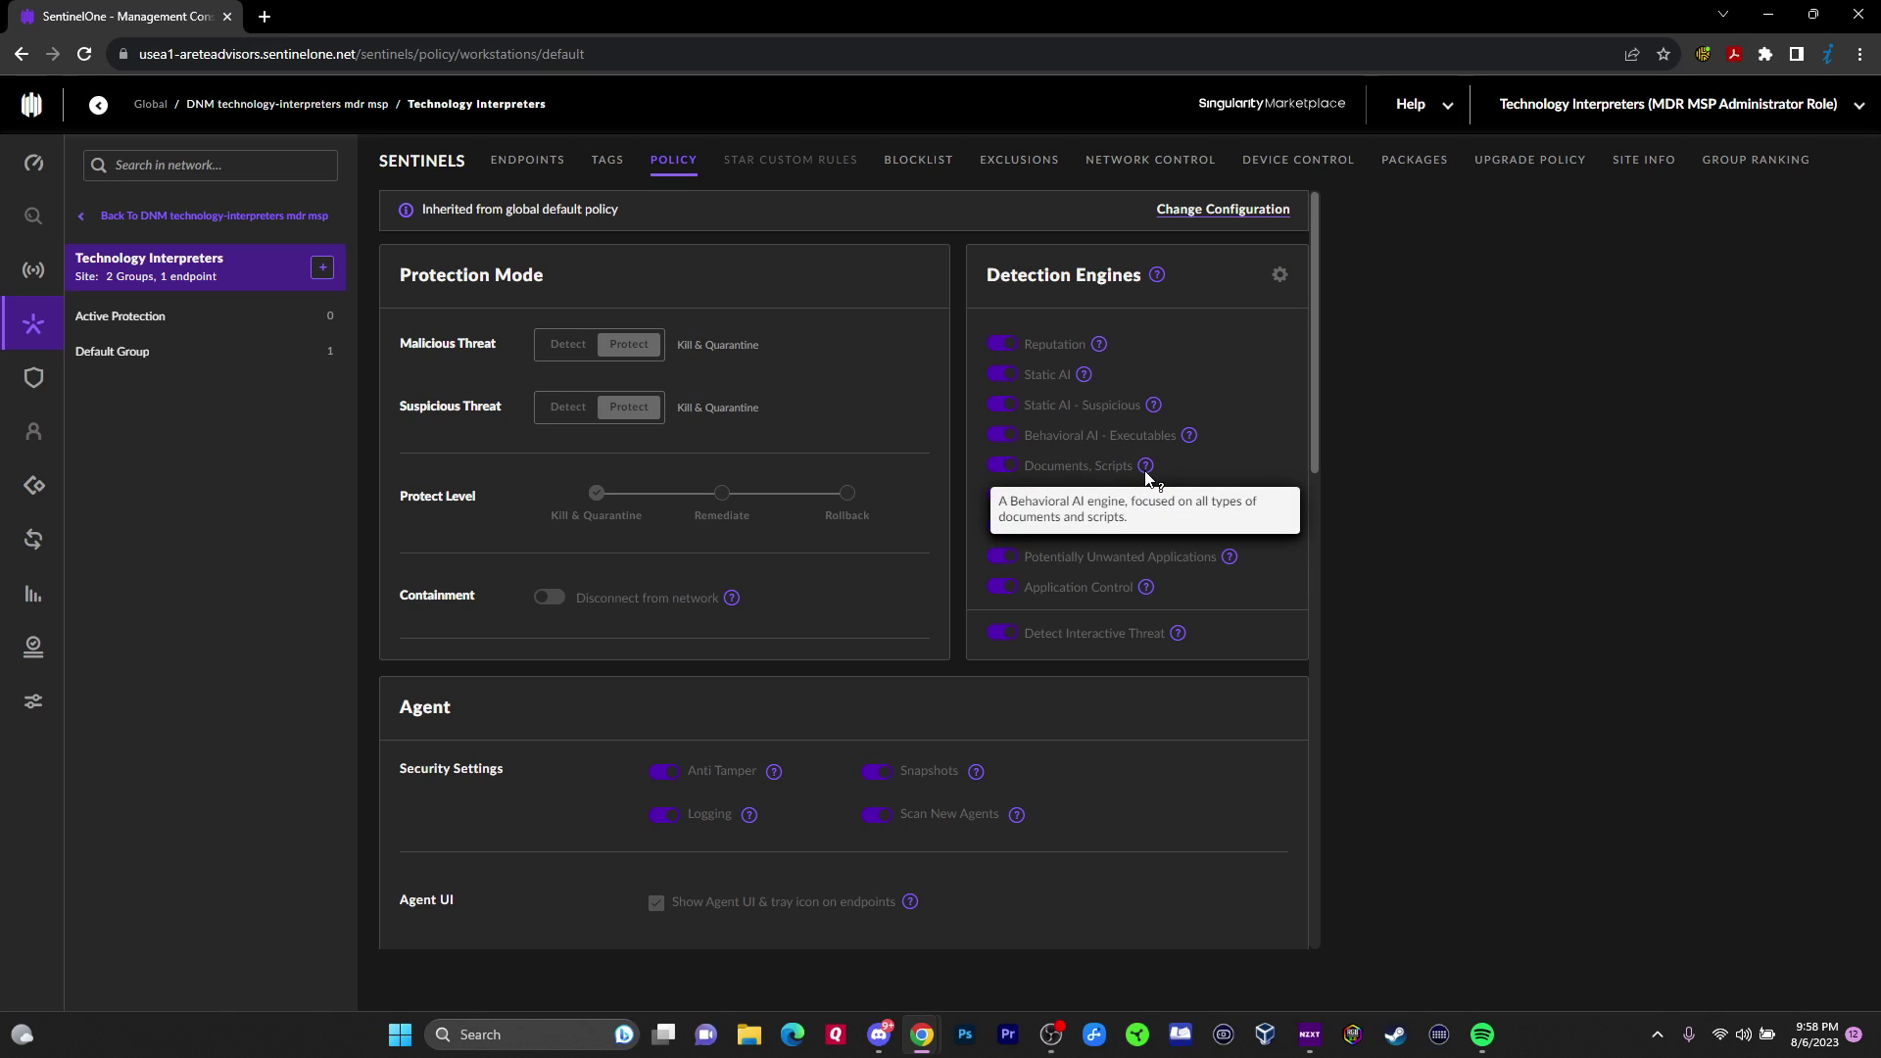
{"action": "left_click", "coordinate": [918, 174]}
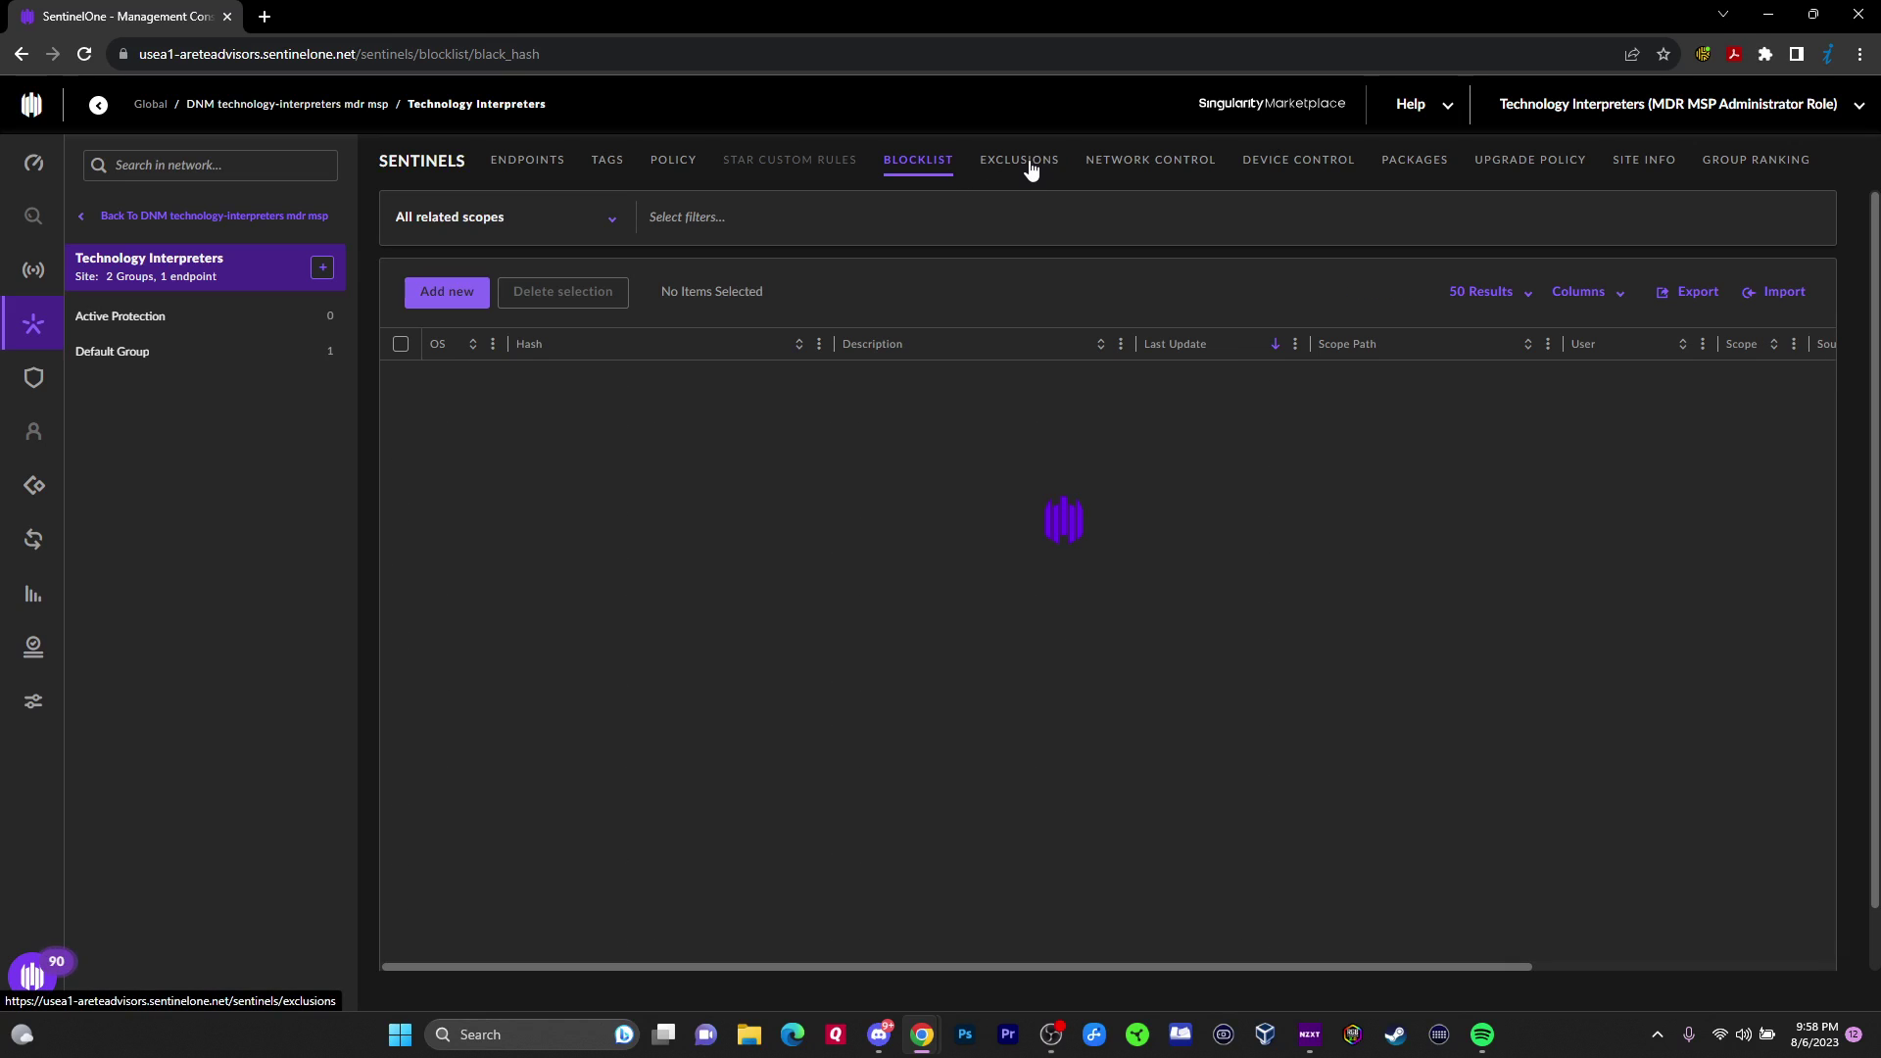
{"action": "left_click", "coordinate": [1026, 164]}
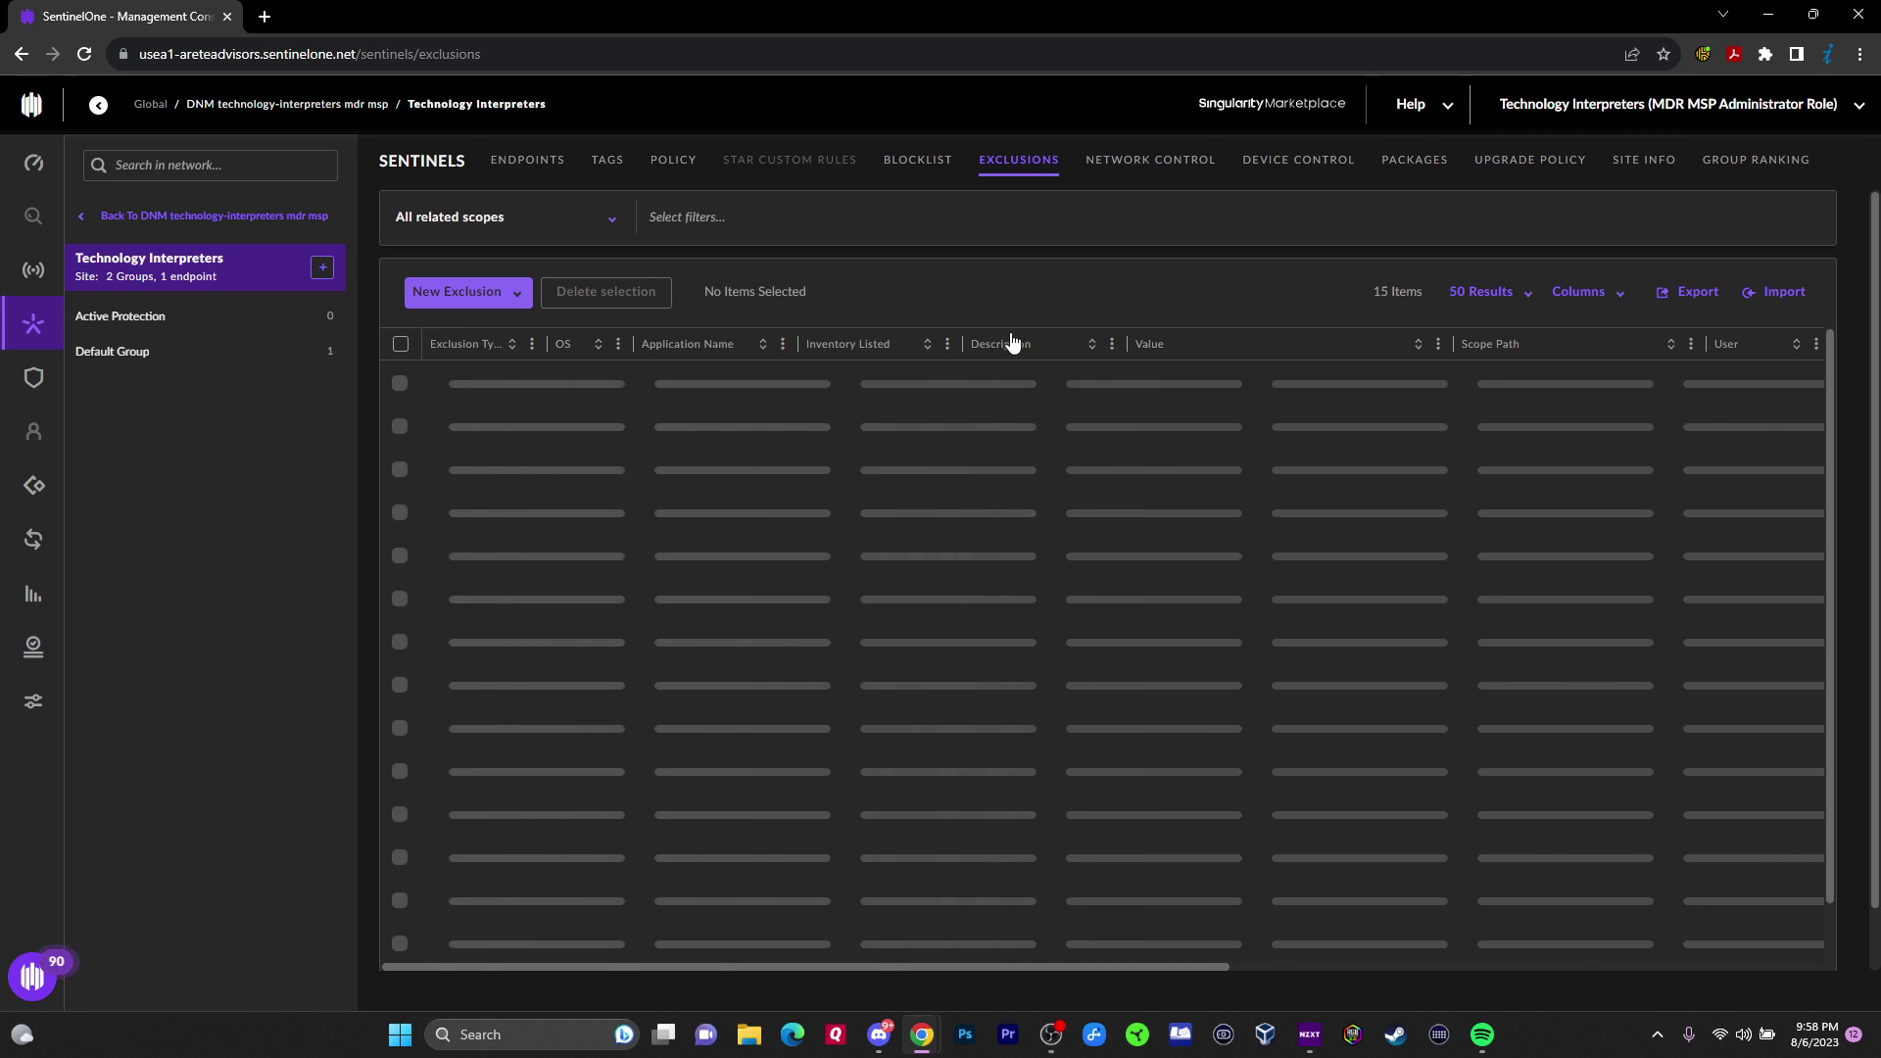
{"action": "left_click", "coordinate": [1135, 157]}
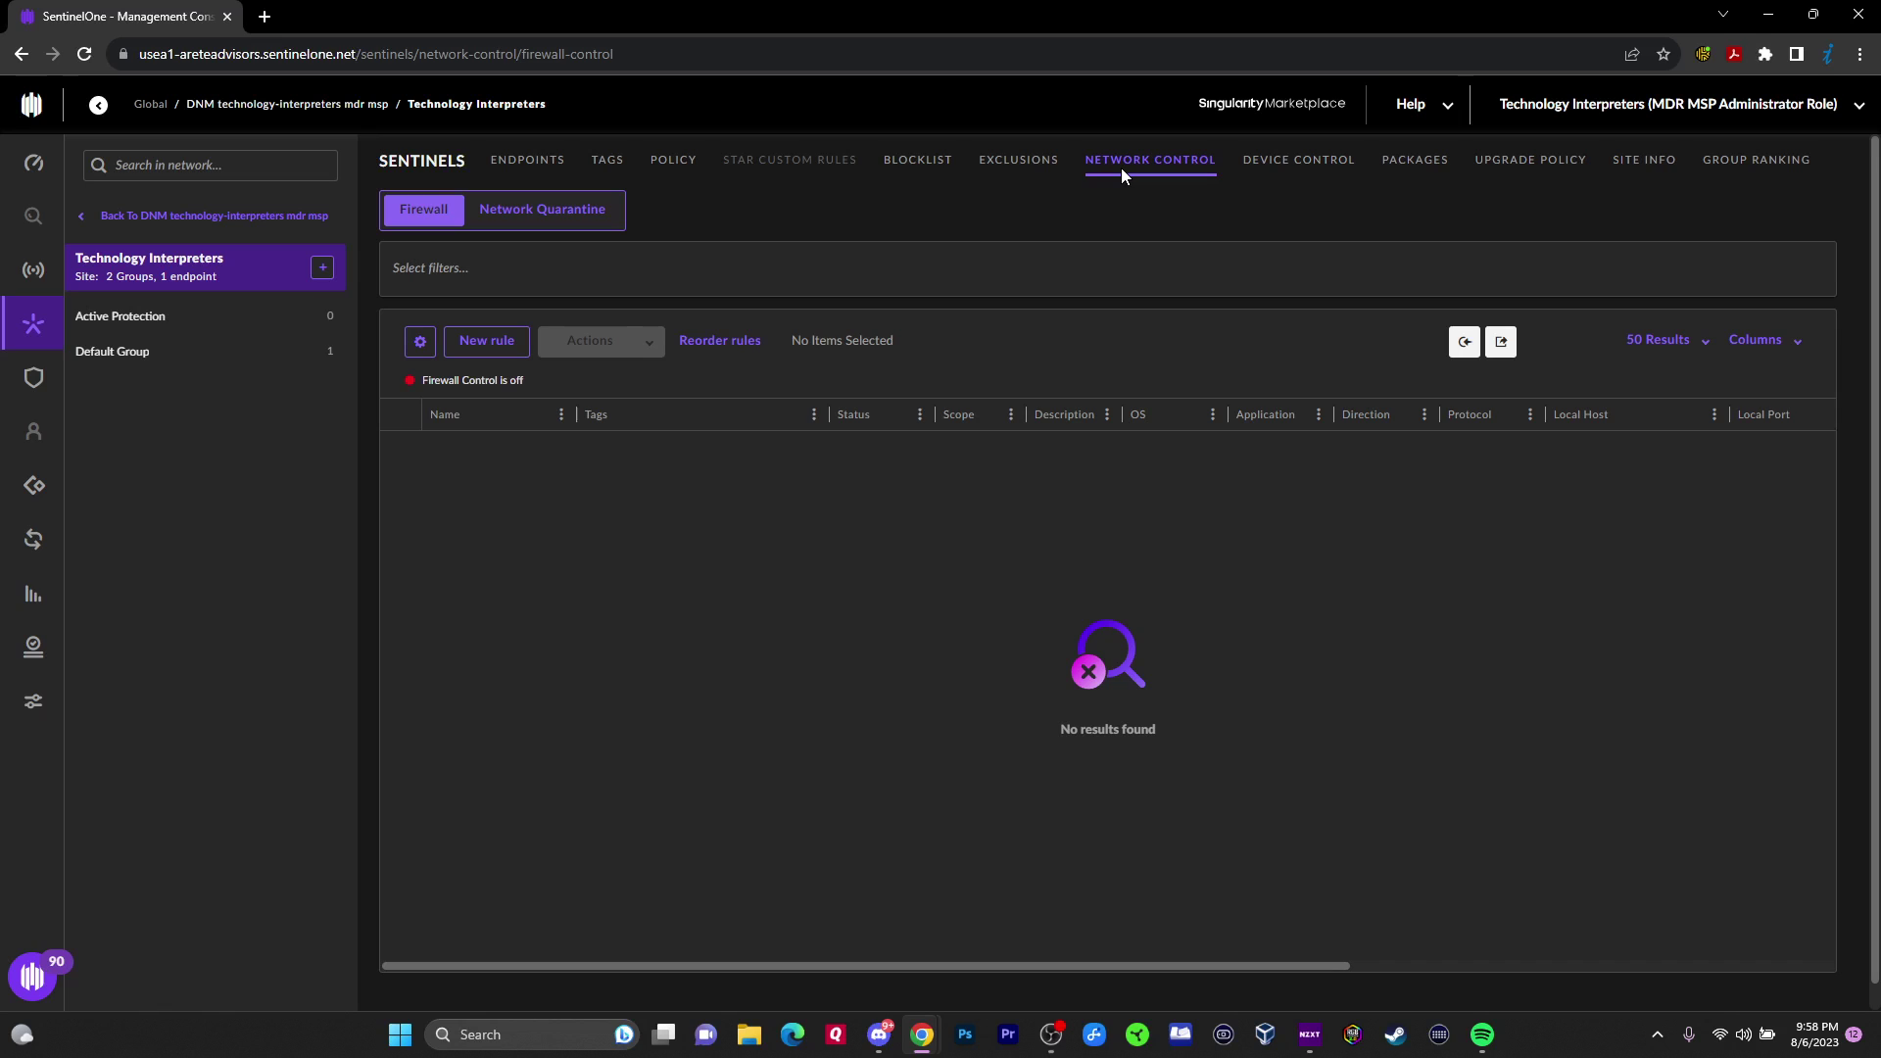
{"action": "left_click", "coordinate": [1297, 177]}
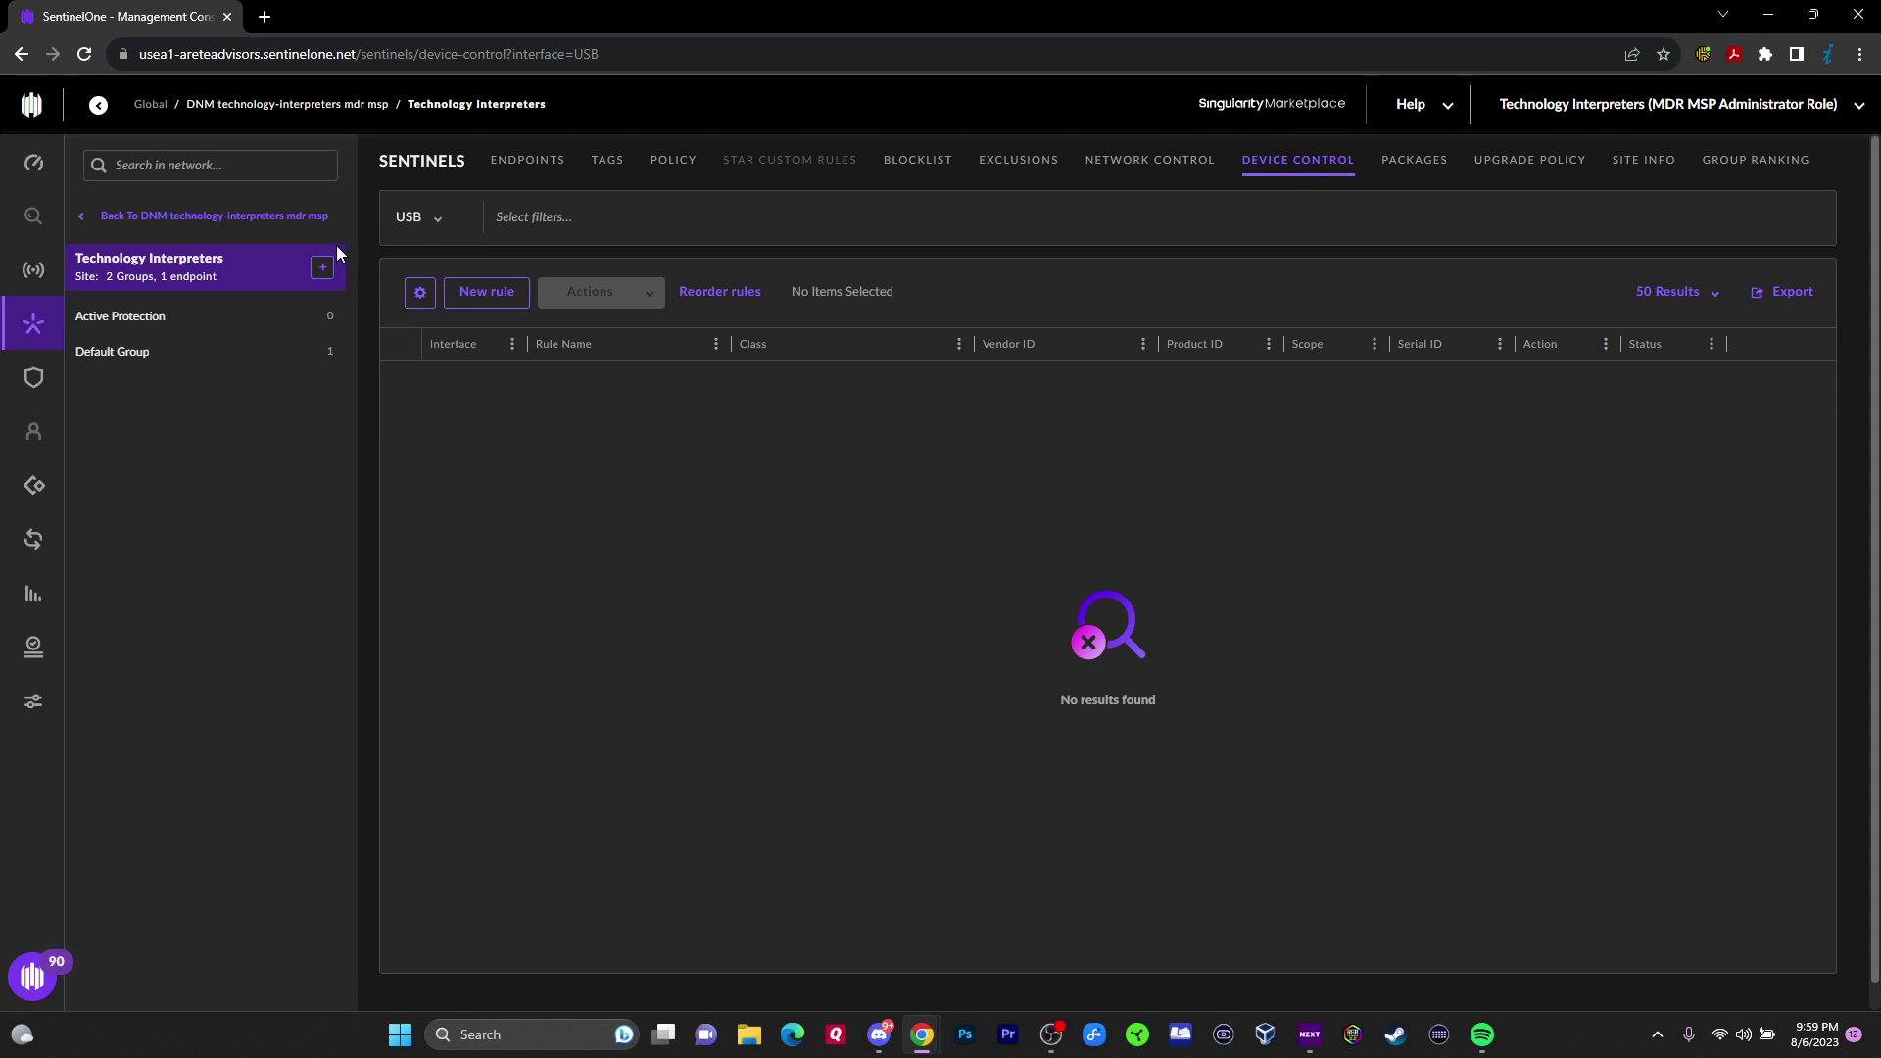
{"action": "left_click", "coordinate": [412, 223]}
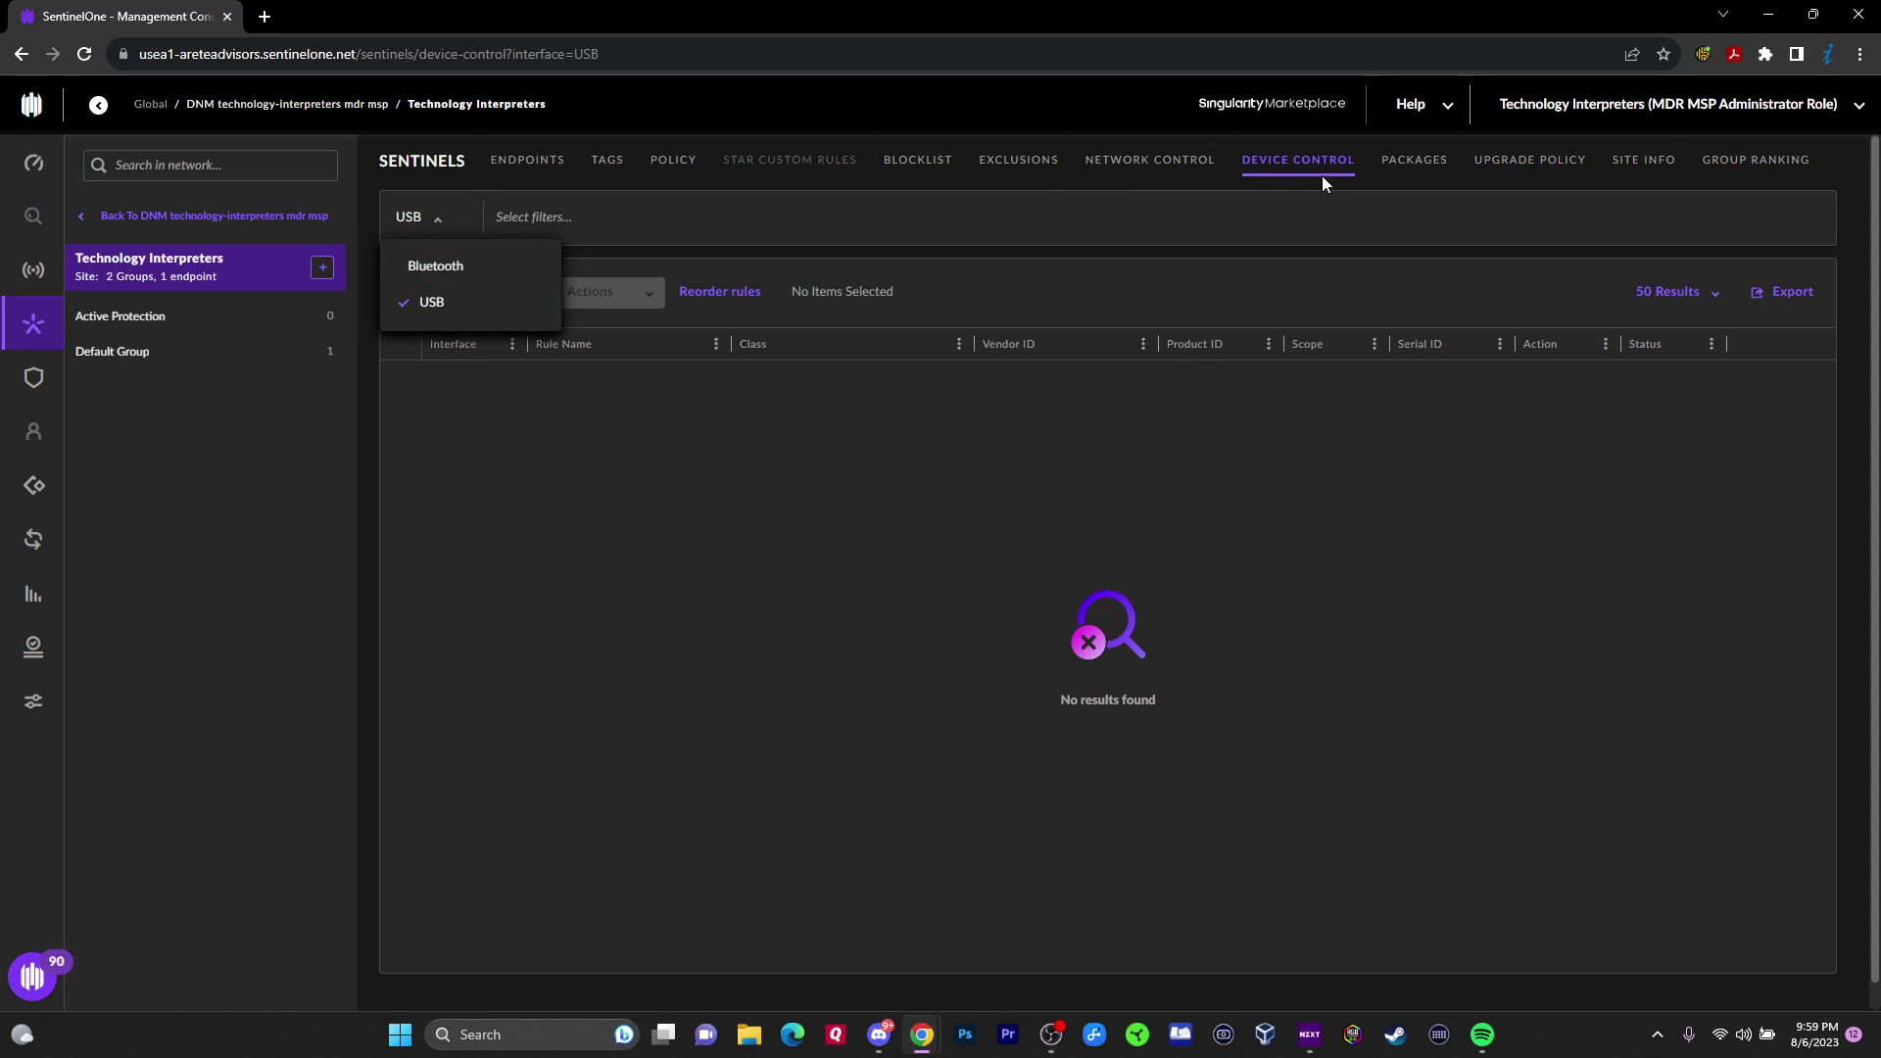
{"action": "left_click", "coordinate": [1419, 176]}
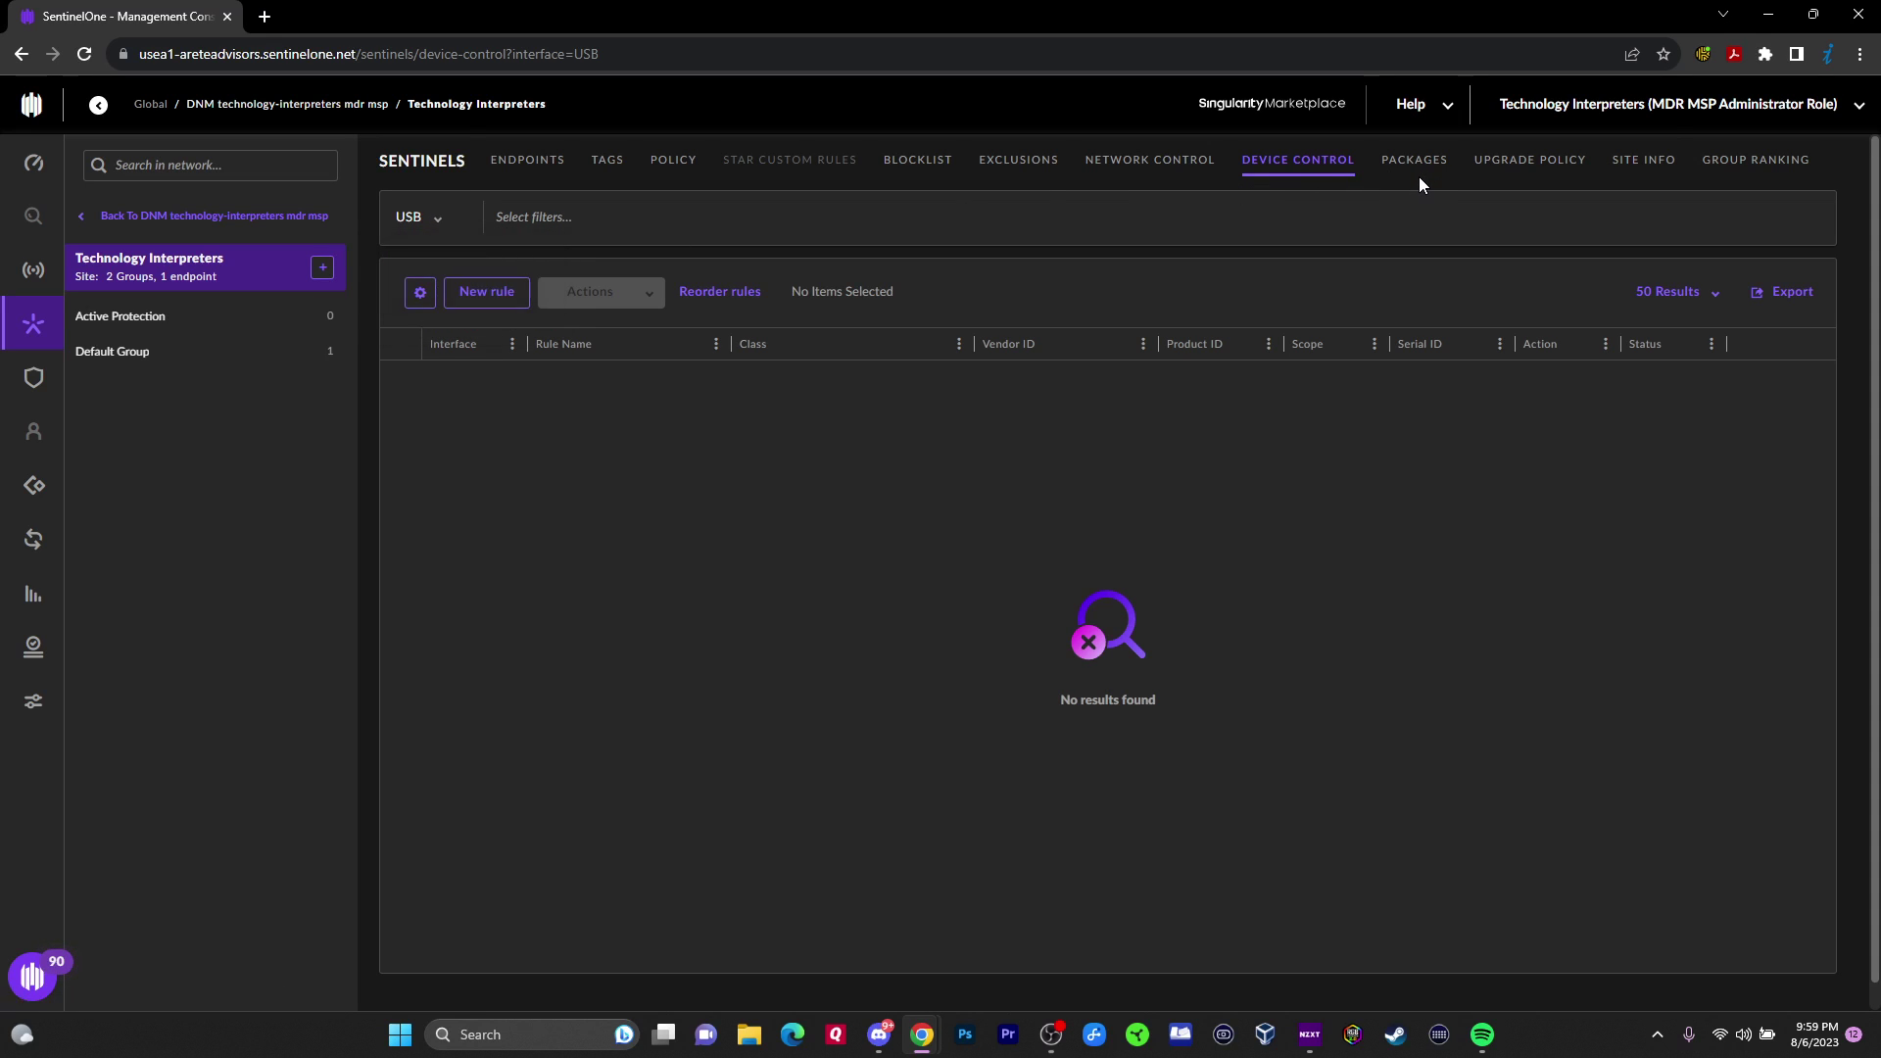
- Check the Packages and Site Info tabs, ending on Upgrade Policy with its GMT -05:00 maintenance windows
{"action": "left_click", "coordinate": [1421, 167]}
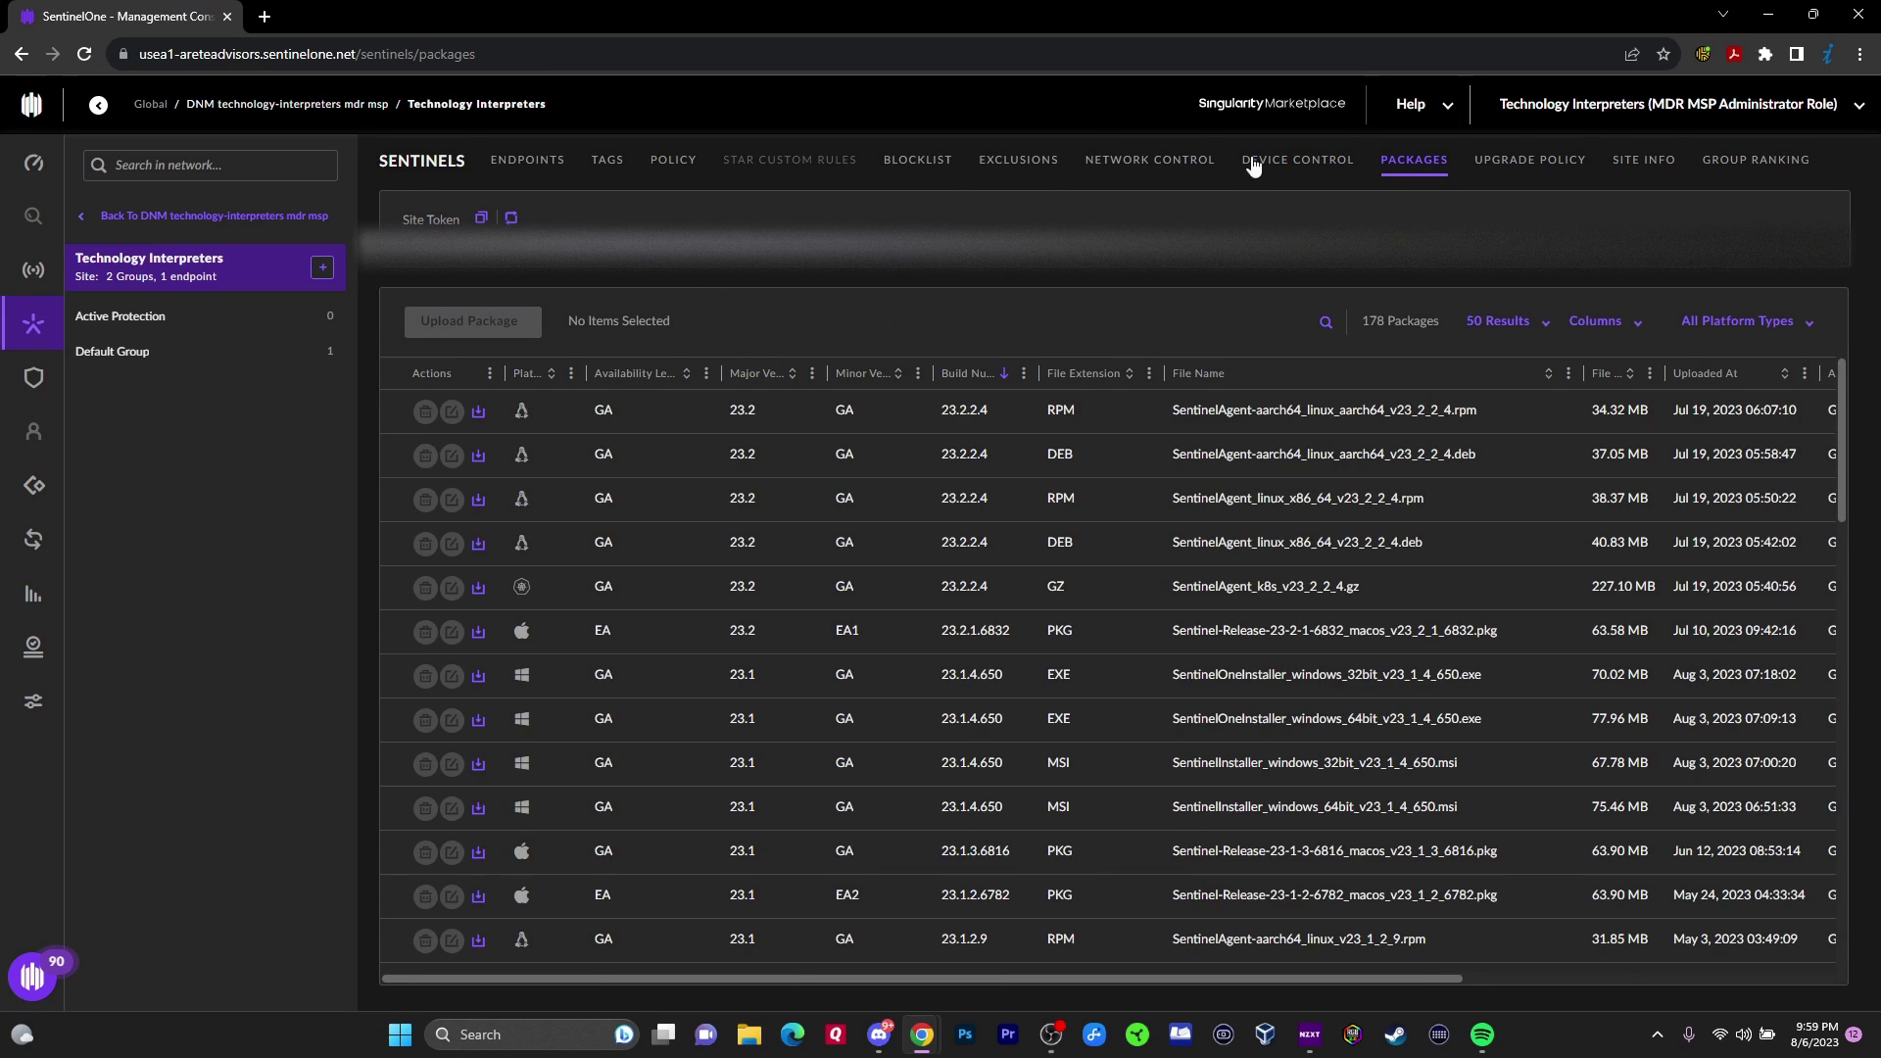
{"action": "left_click", "coordinate": [1490, 164]}
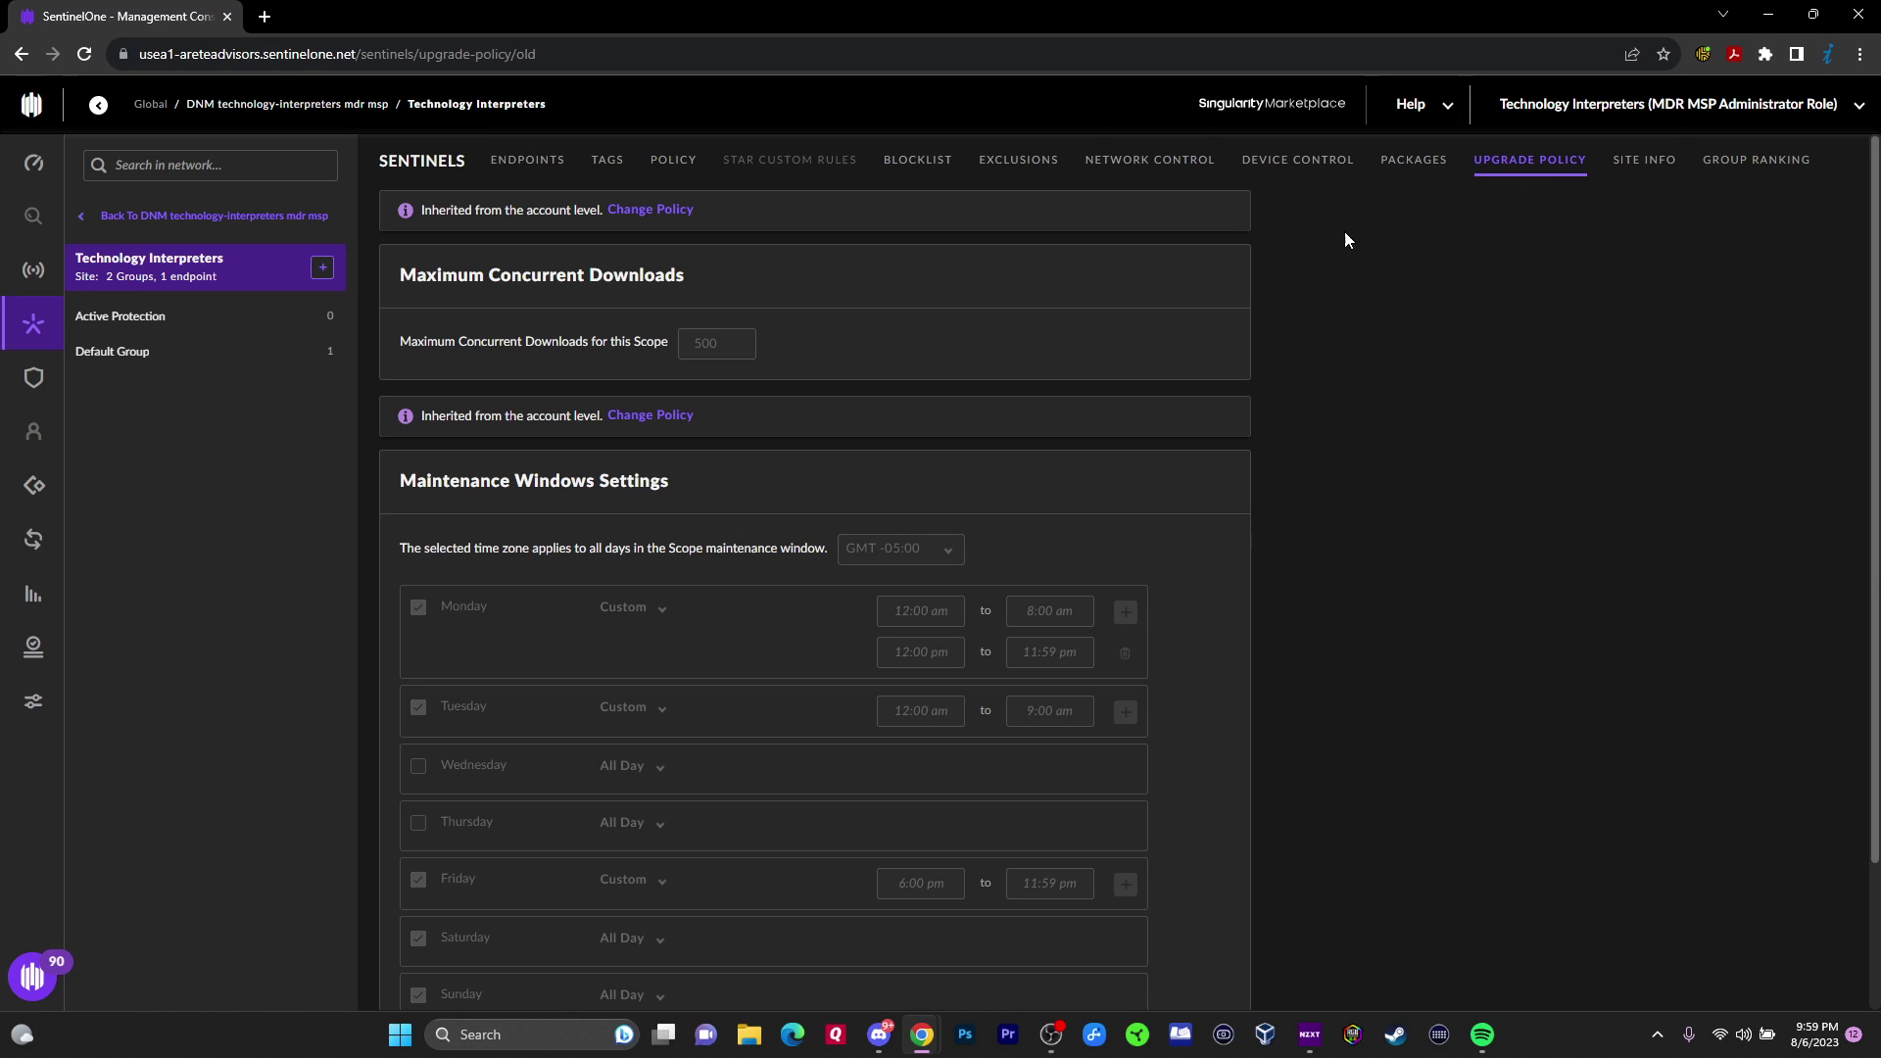
{"action": "left_click", "coordinate": [1636, 159]}
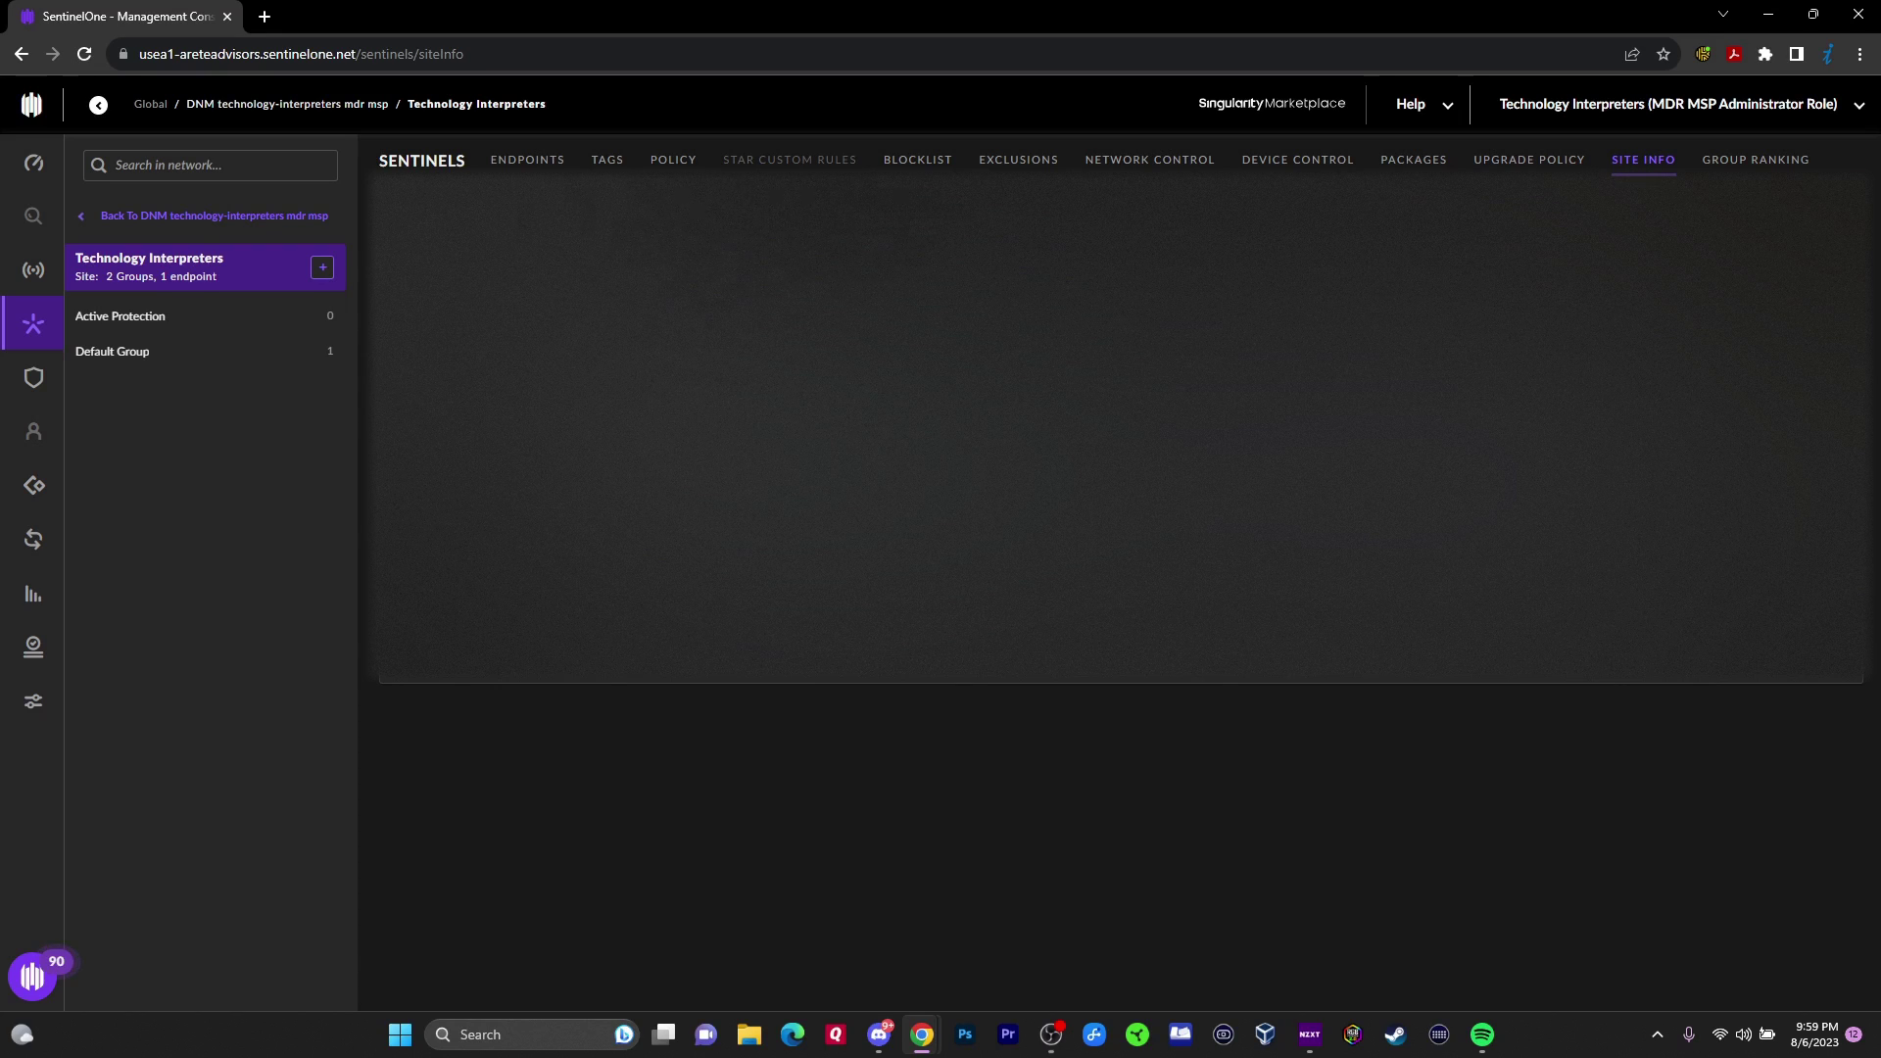
{"action": "left_click", "coordinate": [1542, 162]}
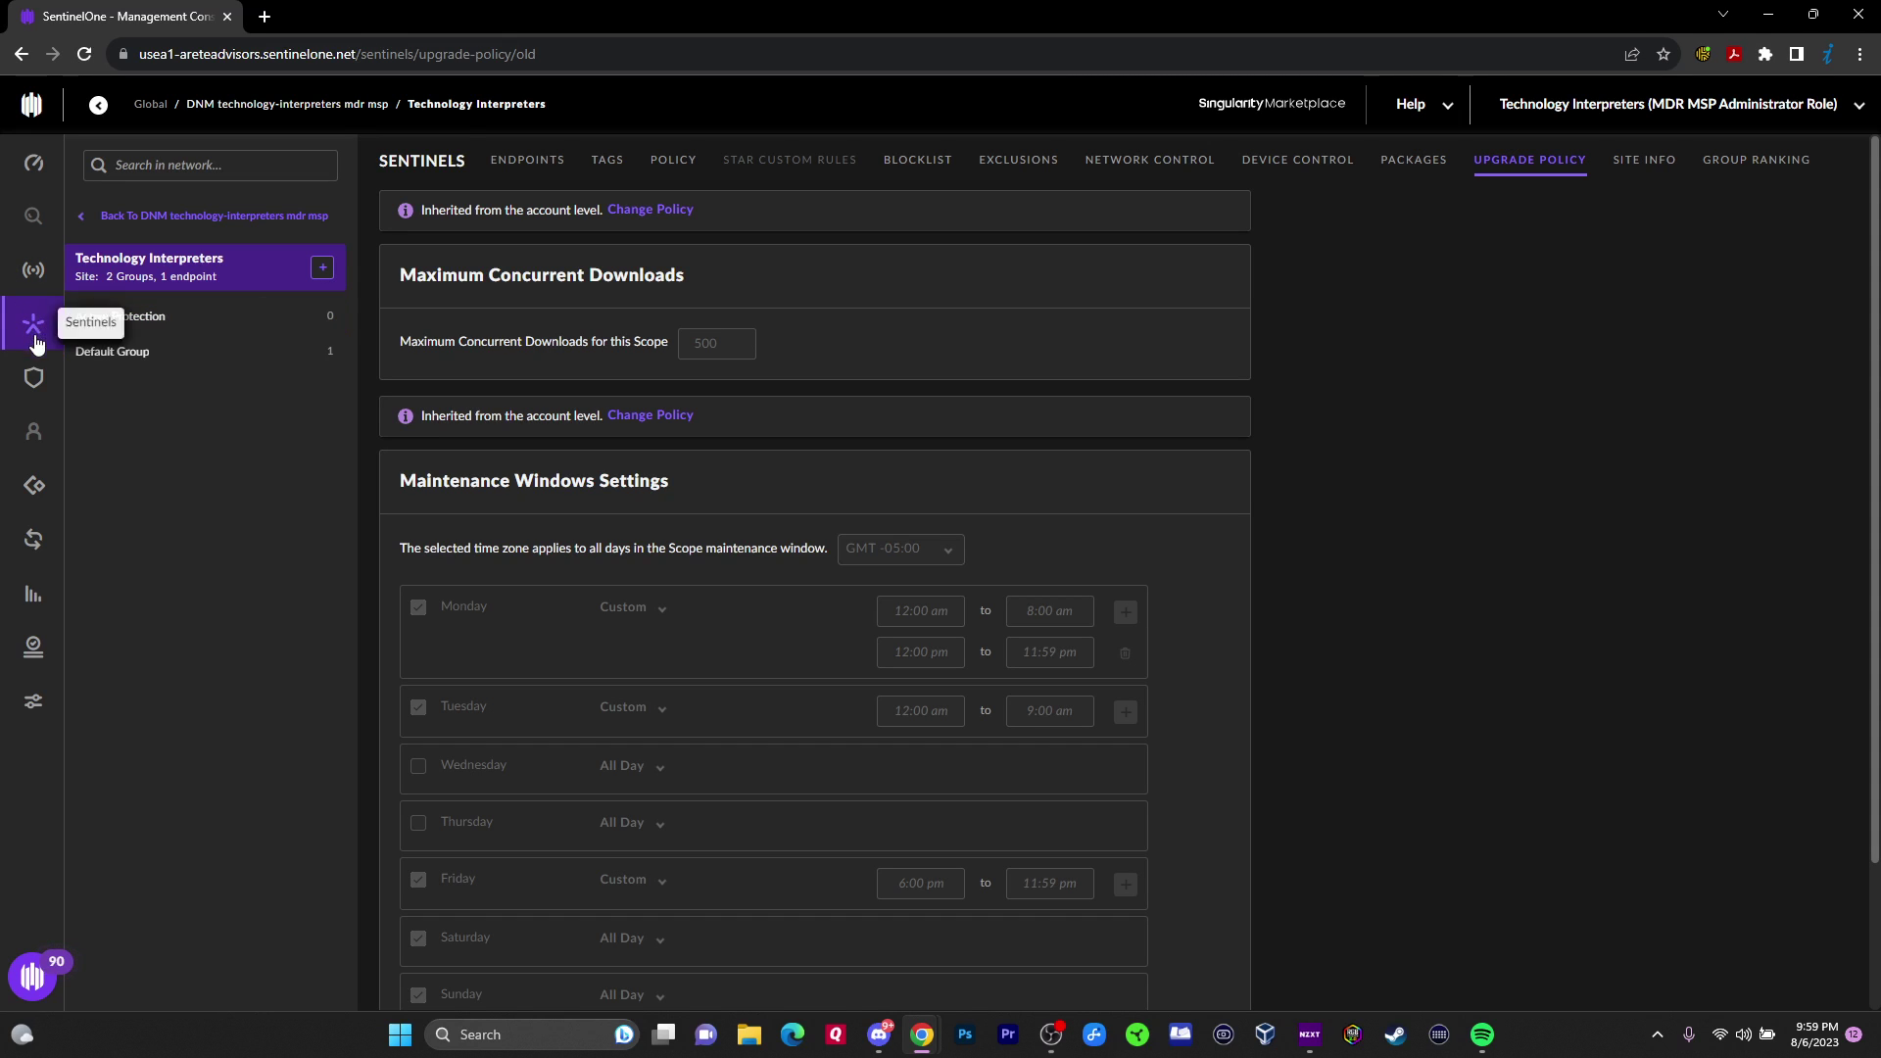
- Show Incidents at the DNM technology-interpreters mdr msp account scope, listing four threats including eicar.com
{"action": "left_click", "coordinate": [33, 378]}
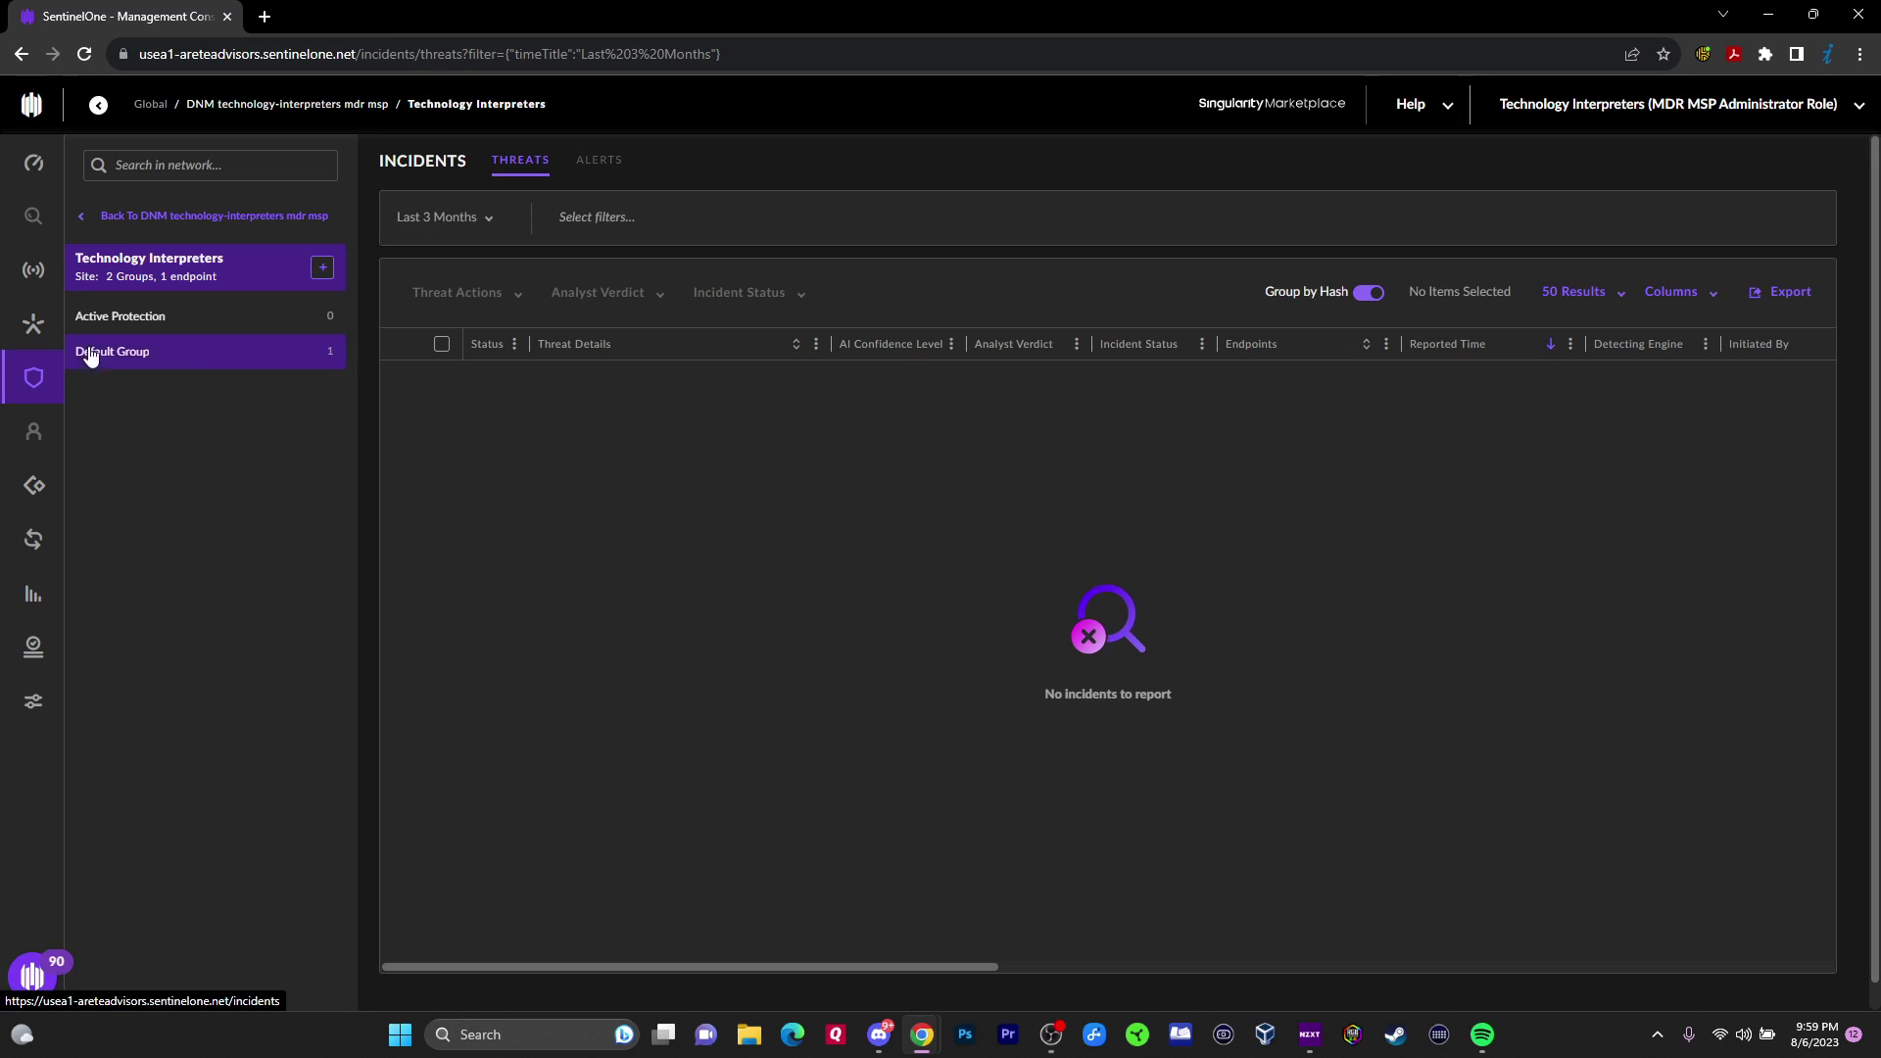
{"action": "left_click", "coordinate": [329, 108]}
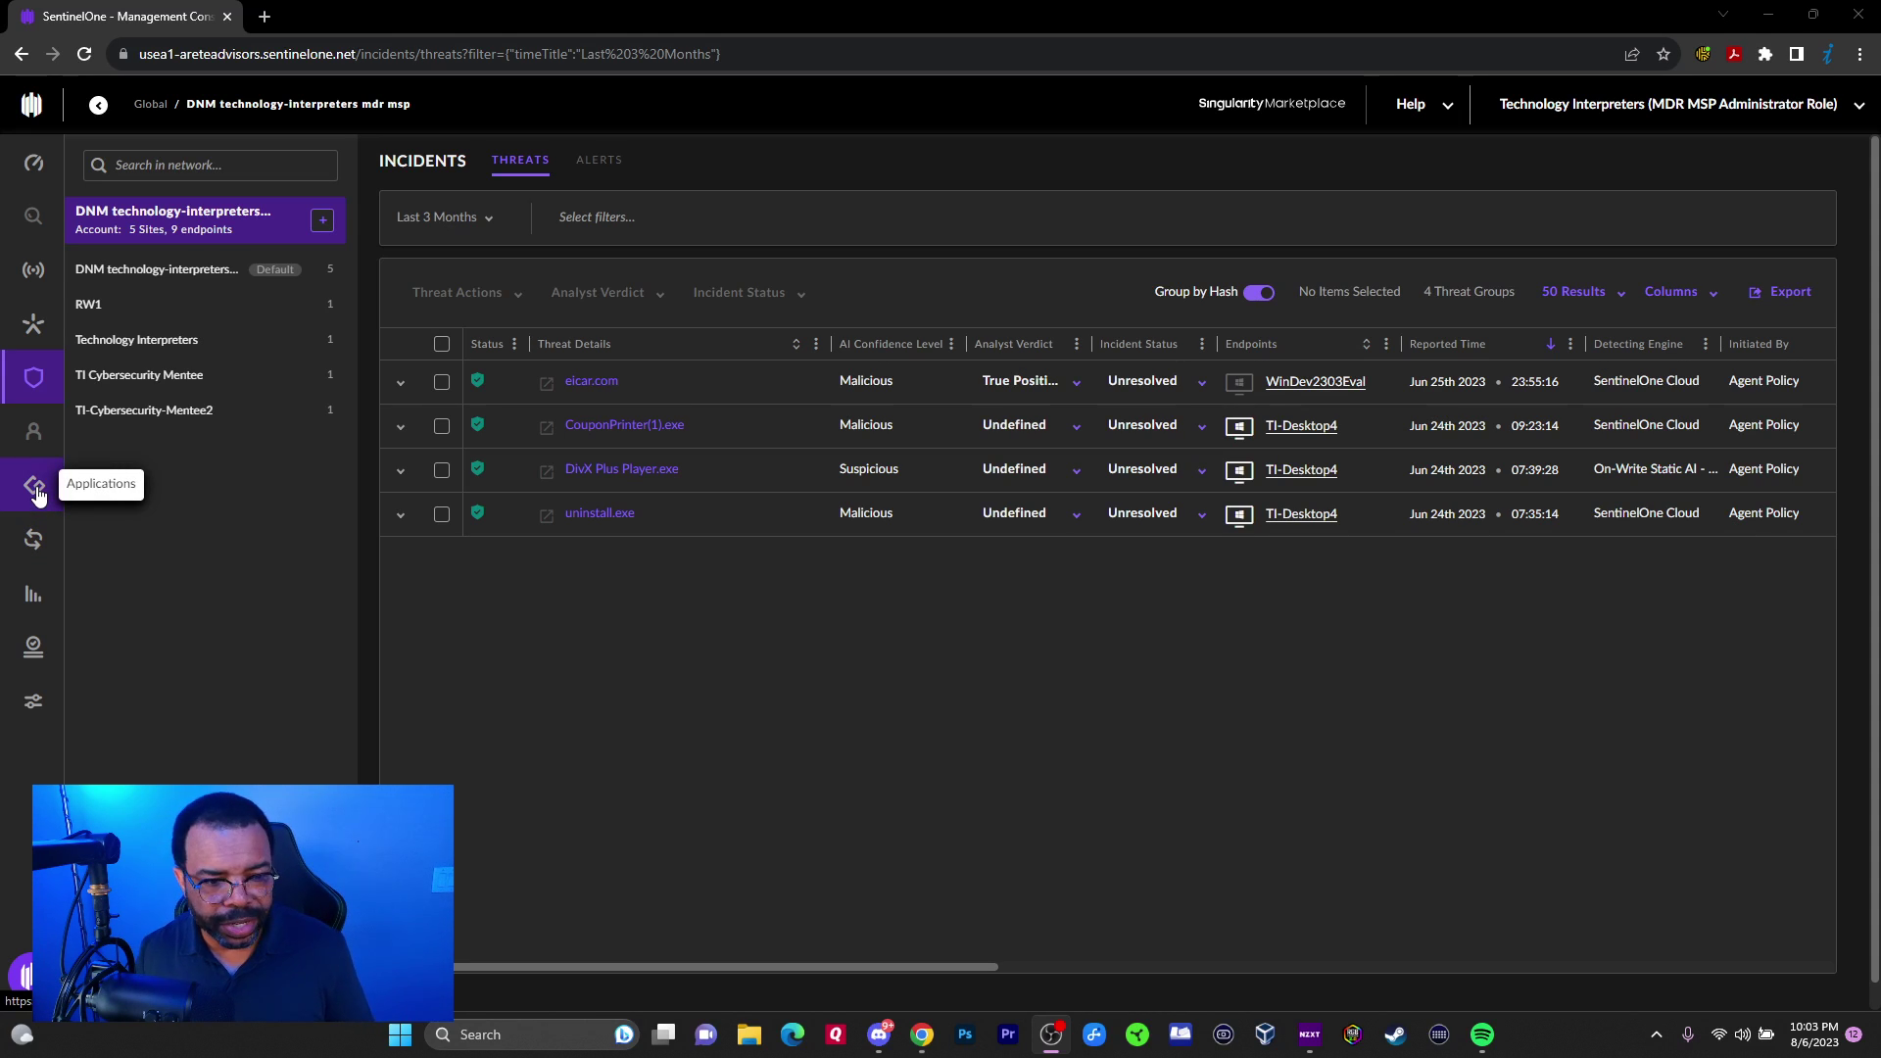
- Show Application Management Risks by Highest Severity, with Safari 16.3 (critical, score 9.8) on top
{"action": "left_click", "coordinate": [37, 494]}
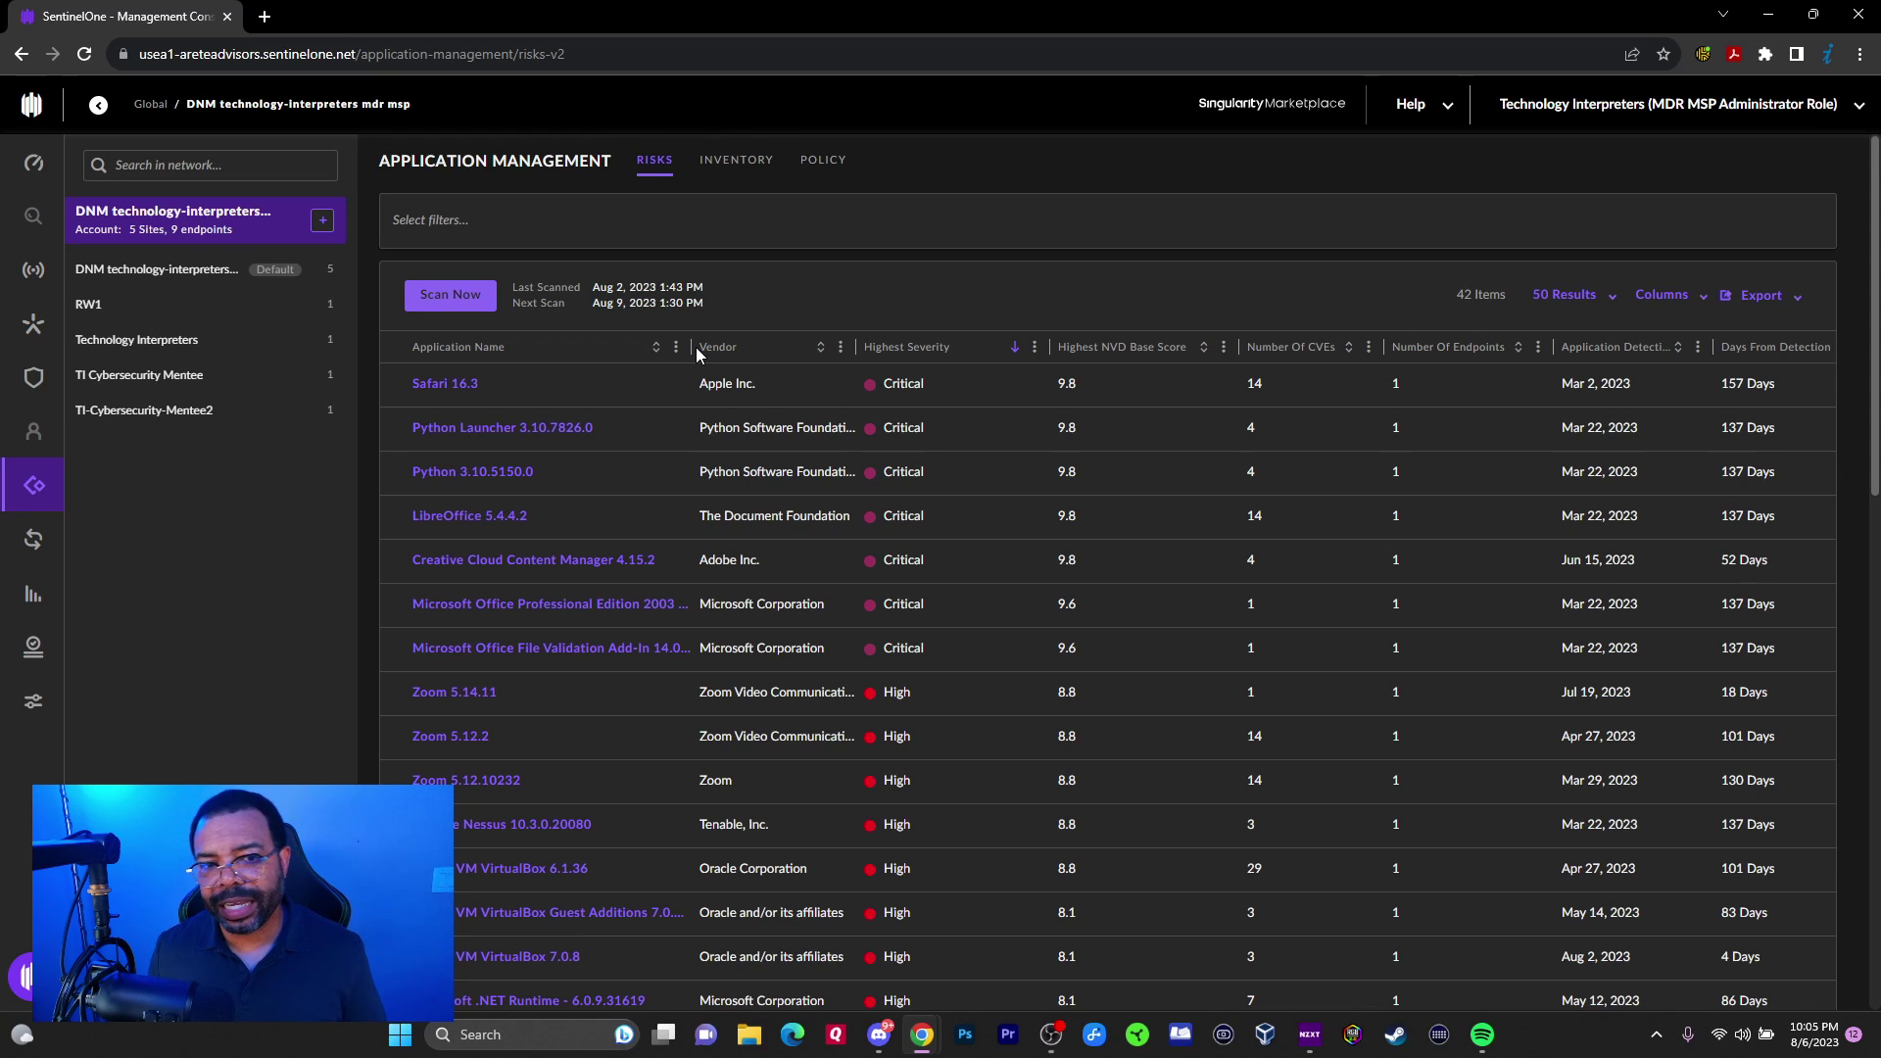
{"action": "left_click", "coordinate": [730, 161]}
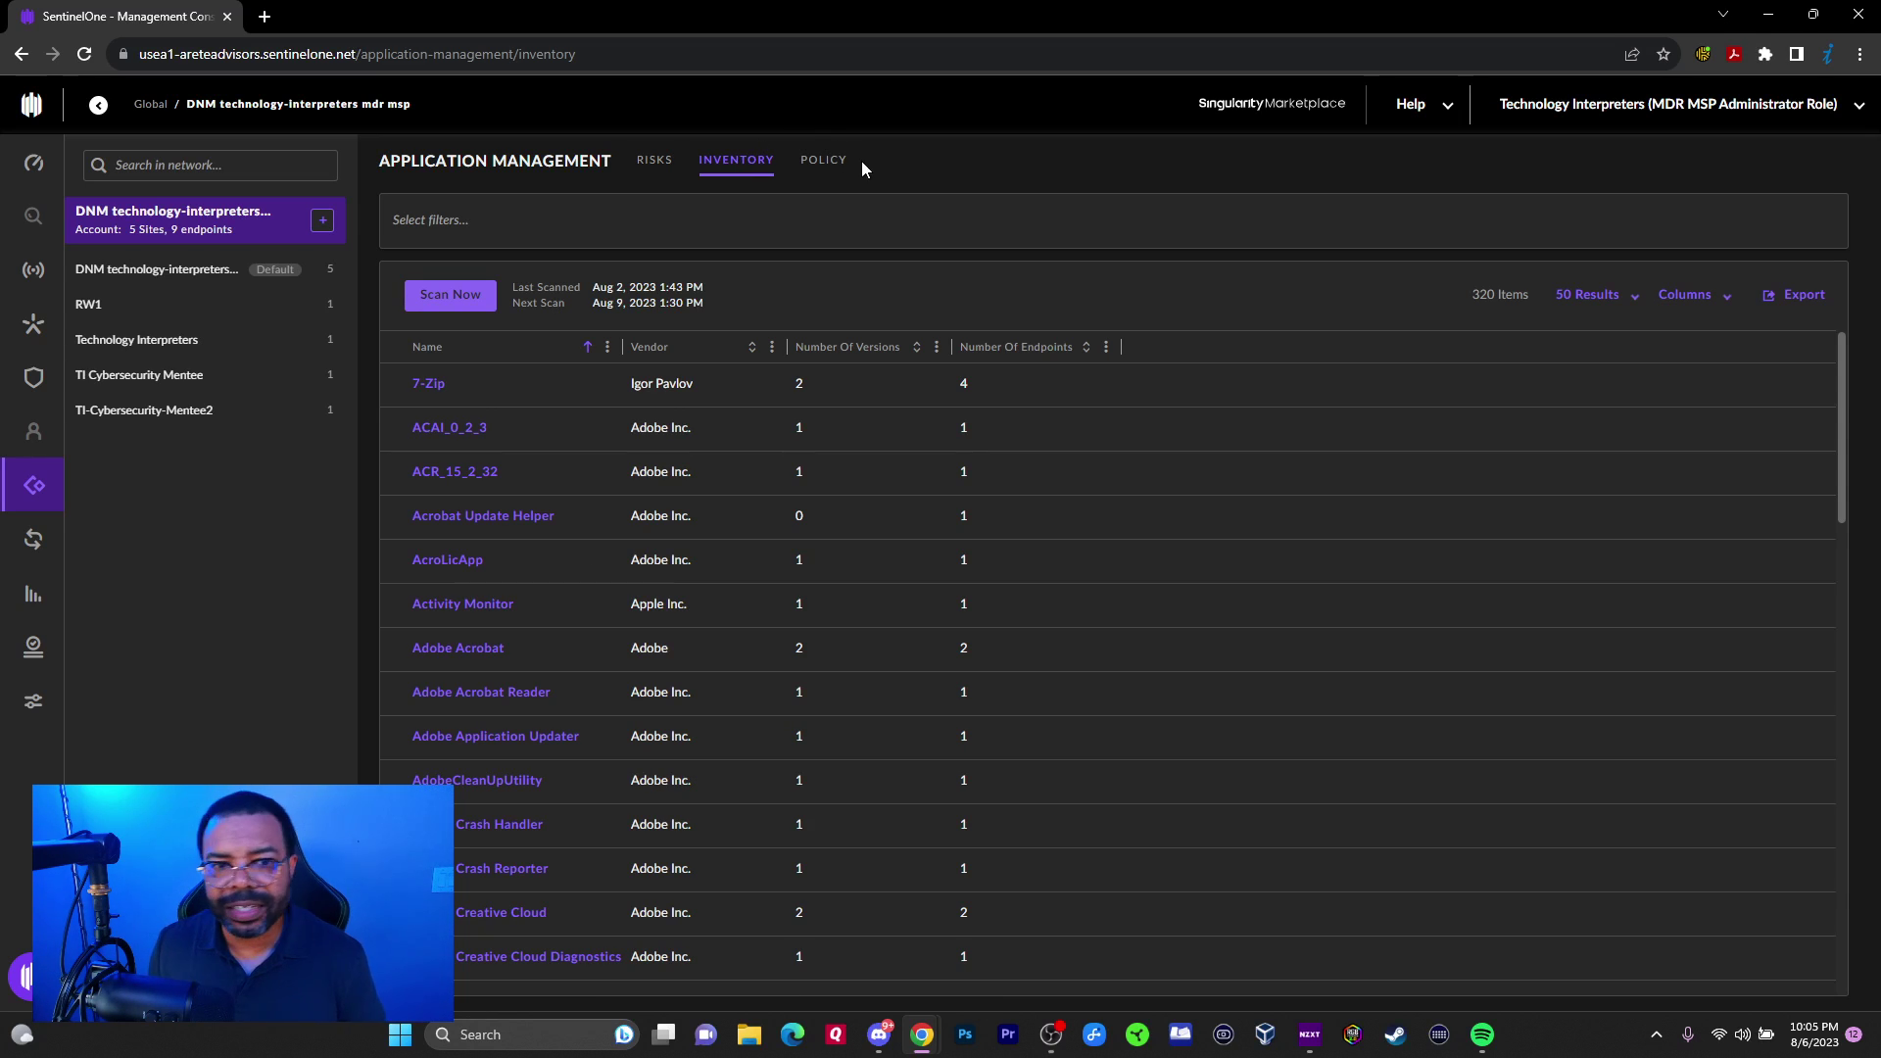
{"action": "left_click", "coordinate": [826, 162]}
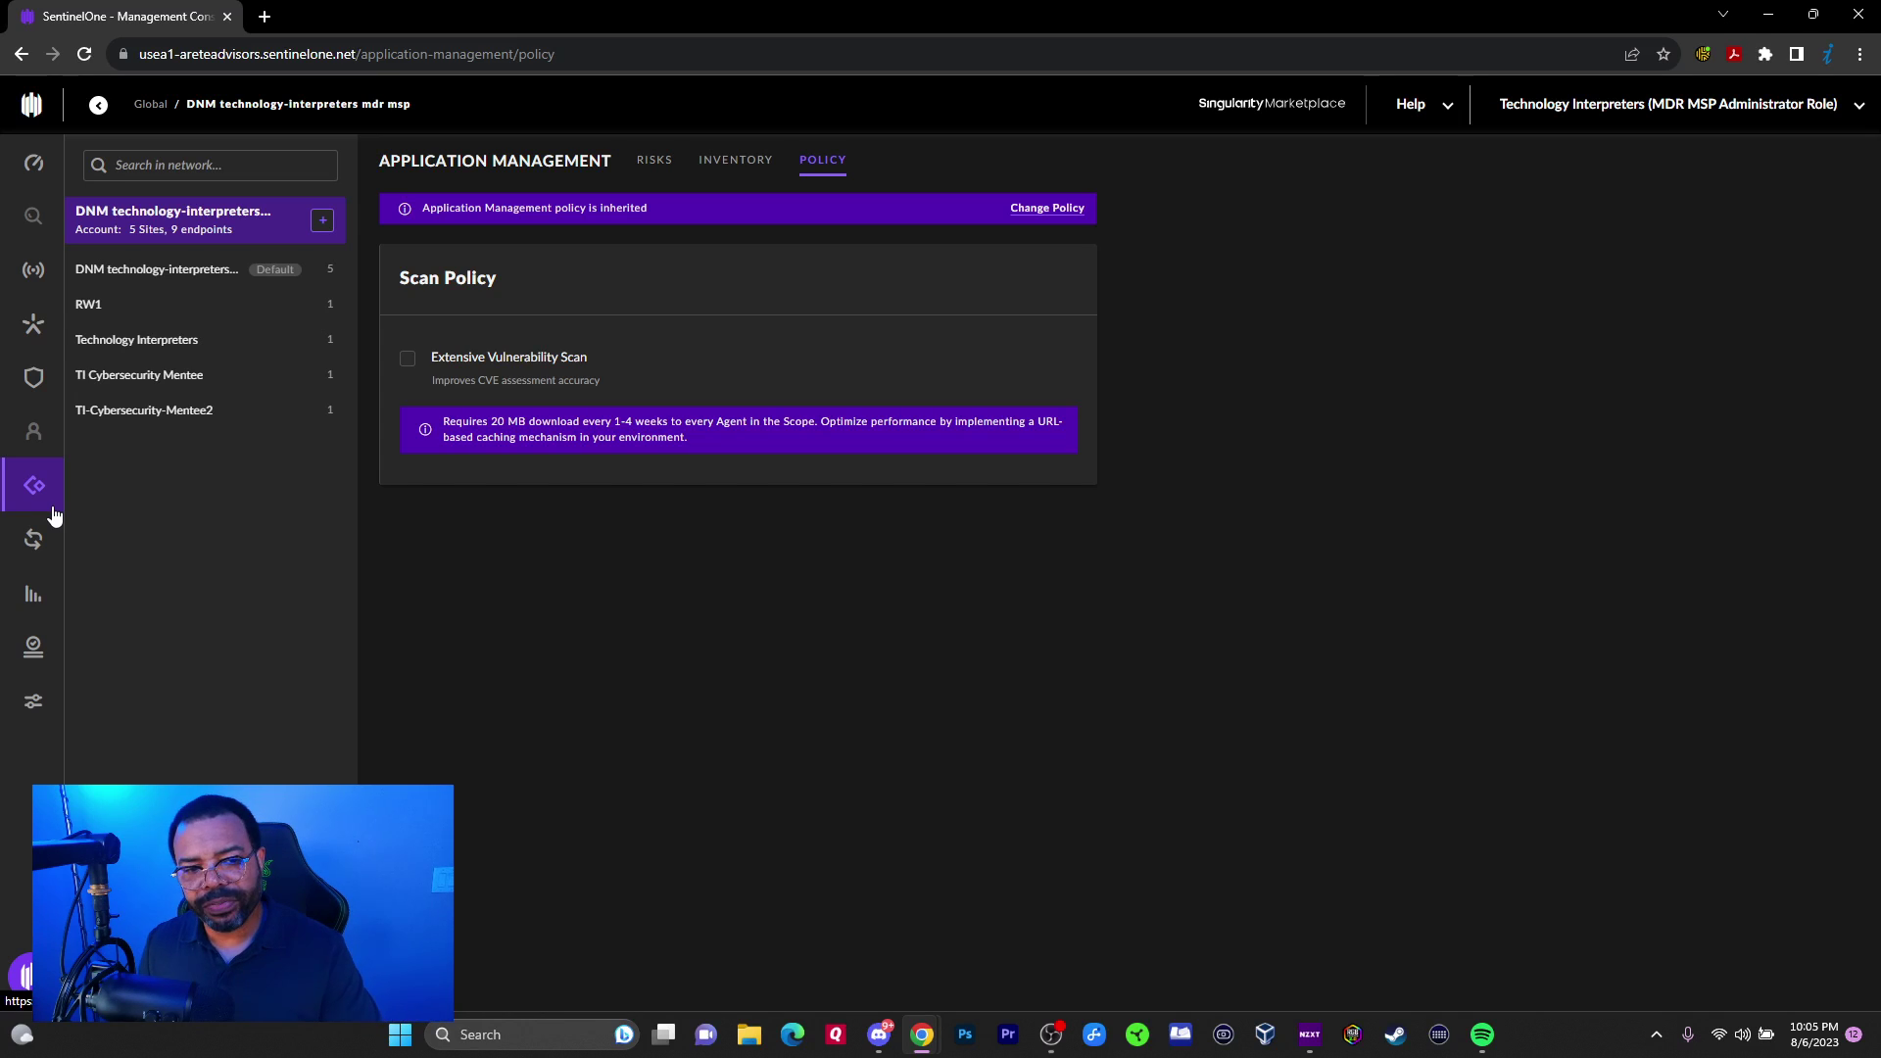
{"action": "mouse_move", "coordinate": [527, 376]}
{"action": "left_mouse_down"}
{"action": "mouse_move", "coordinate": [588, 364]}
{"action": "mouse_move", "coordinate": [560, 375]}
{"action": "left_mouse_up"}
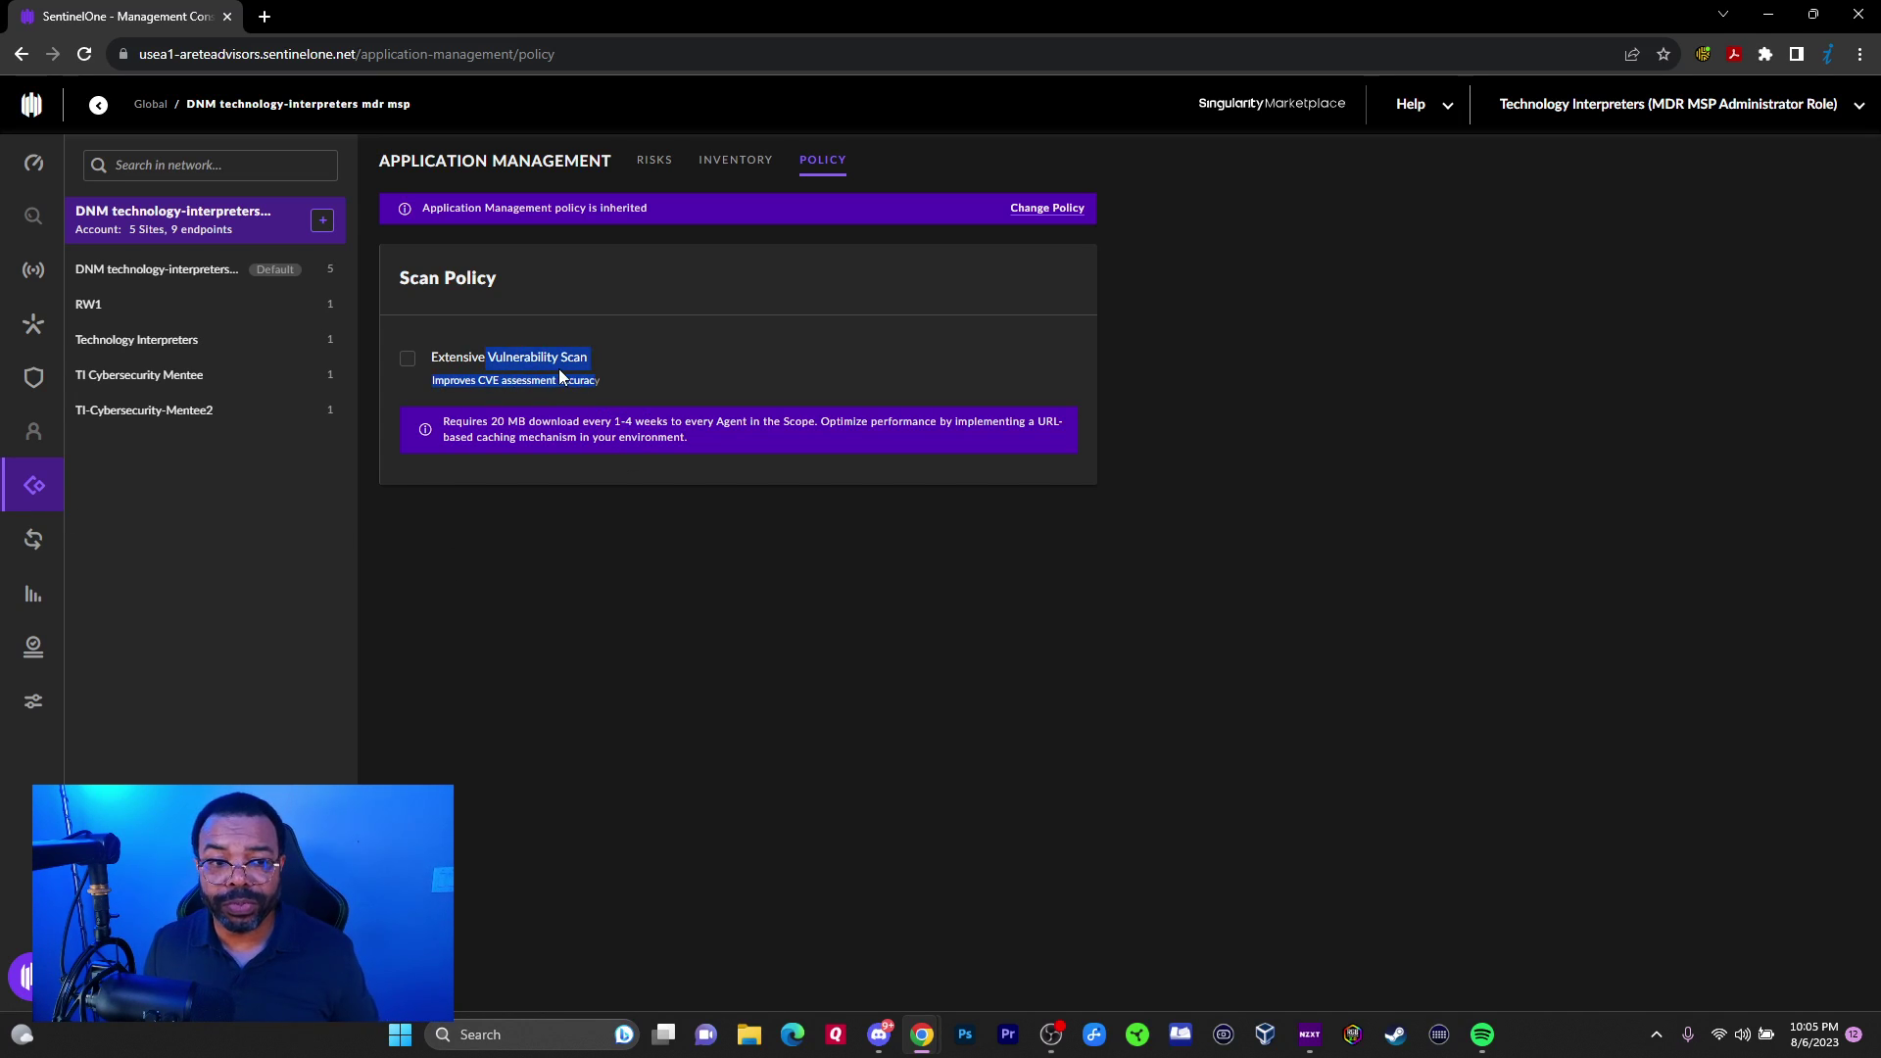
{"action": "left_click", "coordinate": [654, 160]}
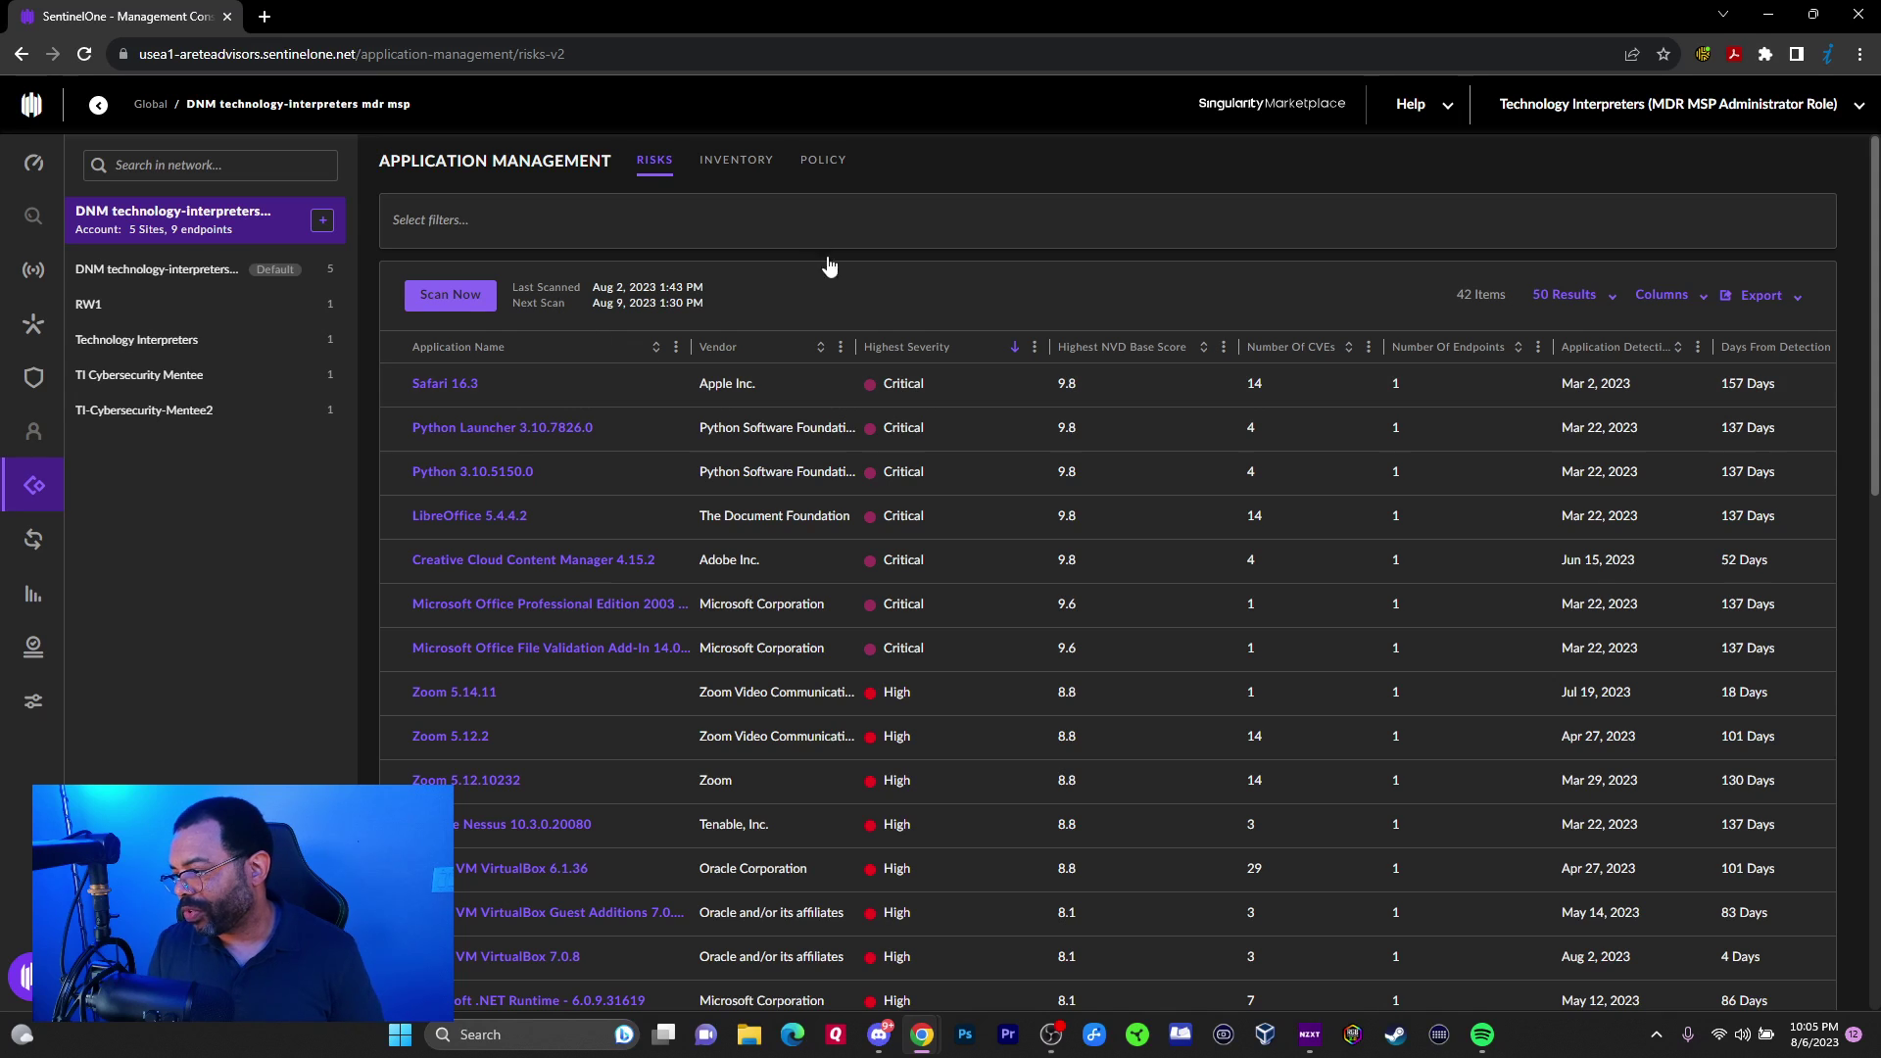
- Look over the Activity log, then go to Reports showing the Jan 27, 2023 Threats report
{"action": "left_click", "coordinate": [34, 539]}
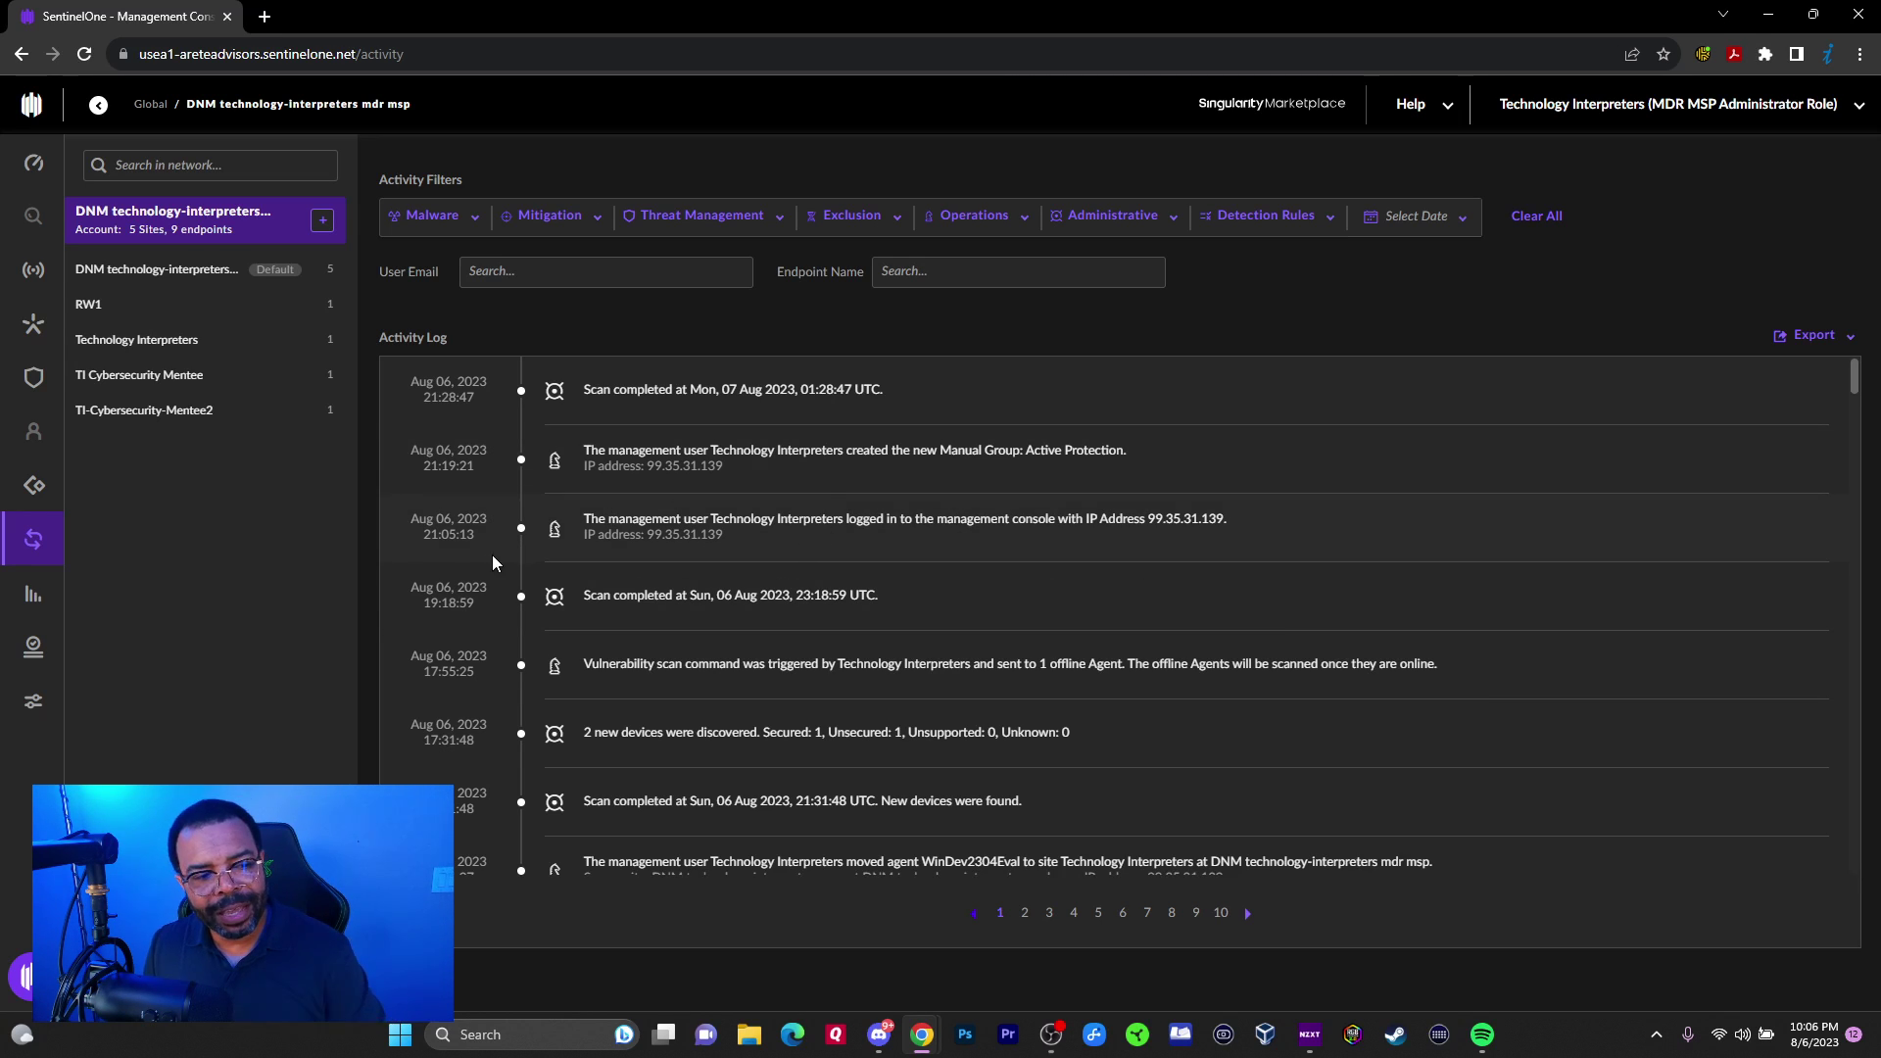
{"action": "left_click", "coordinate": [25, 600]}
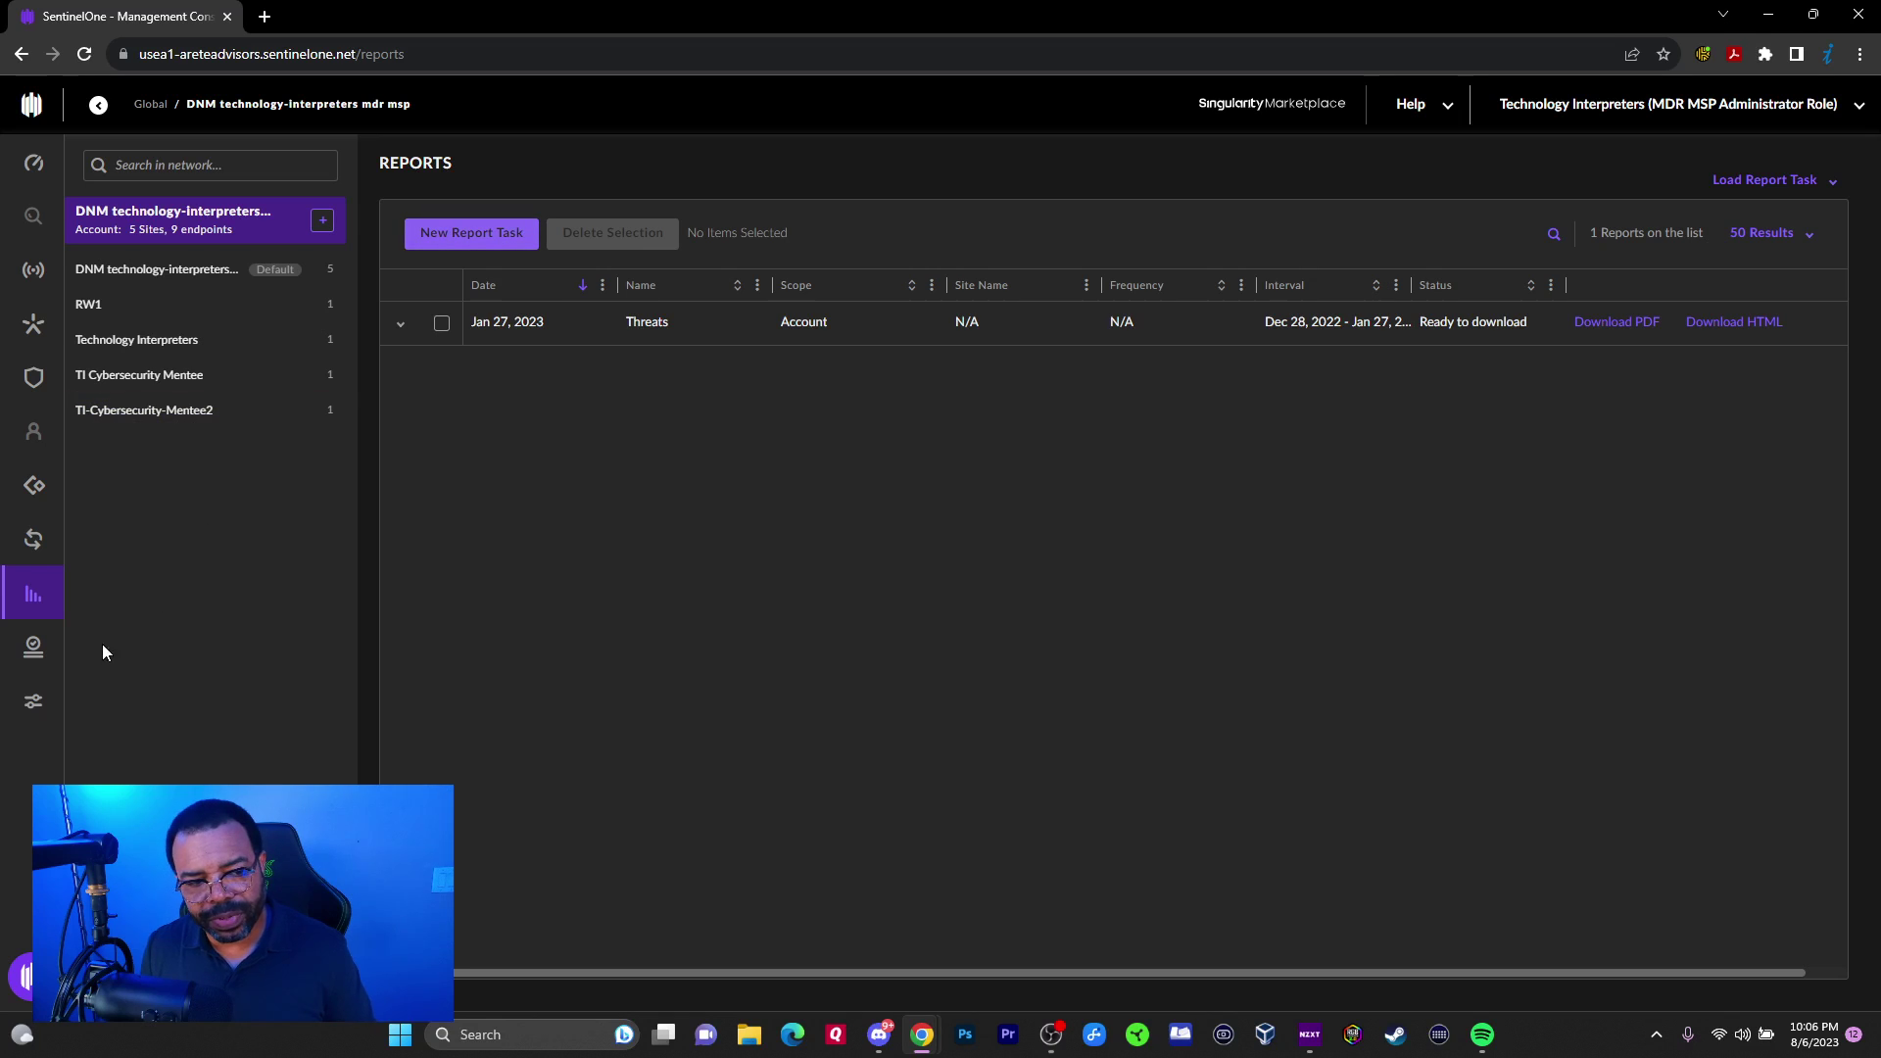
- Browse Automation tasks and Remote Ops scripts, then view Remote Settings with the inherited default password
{"action": "left_click", "coordinate": [18, 649]}
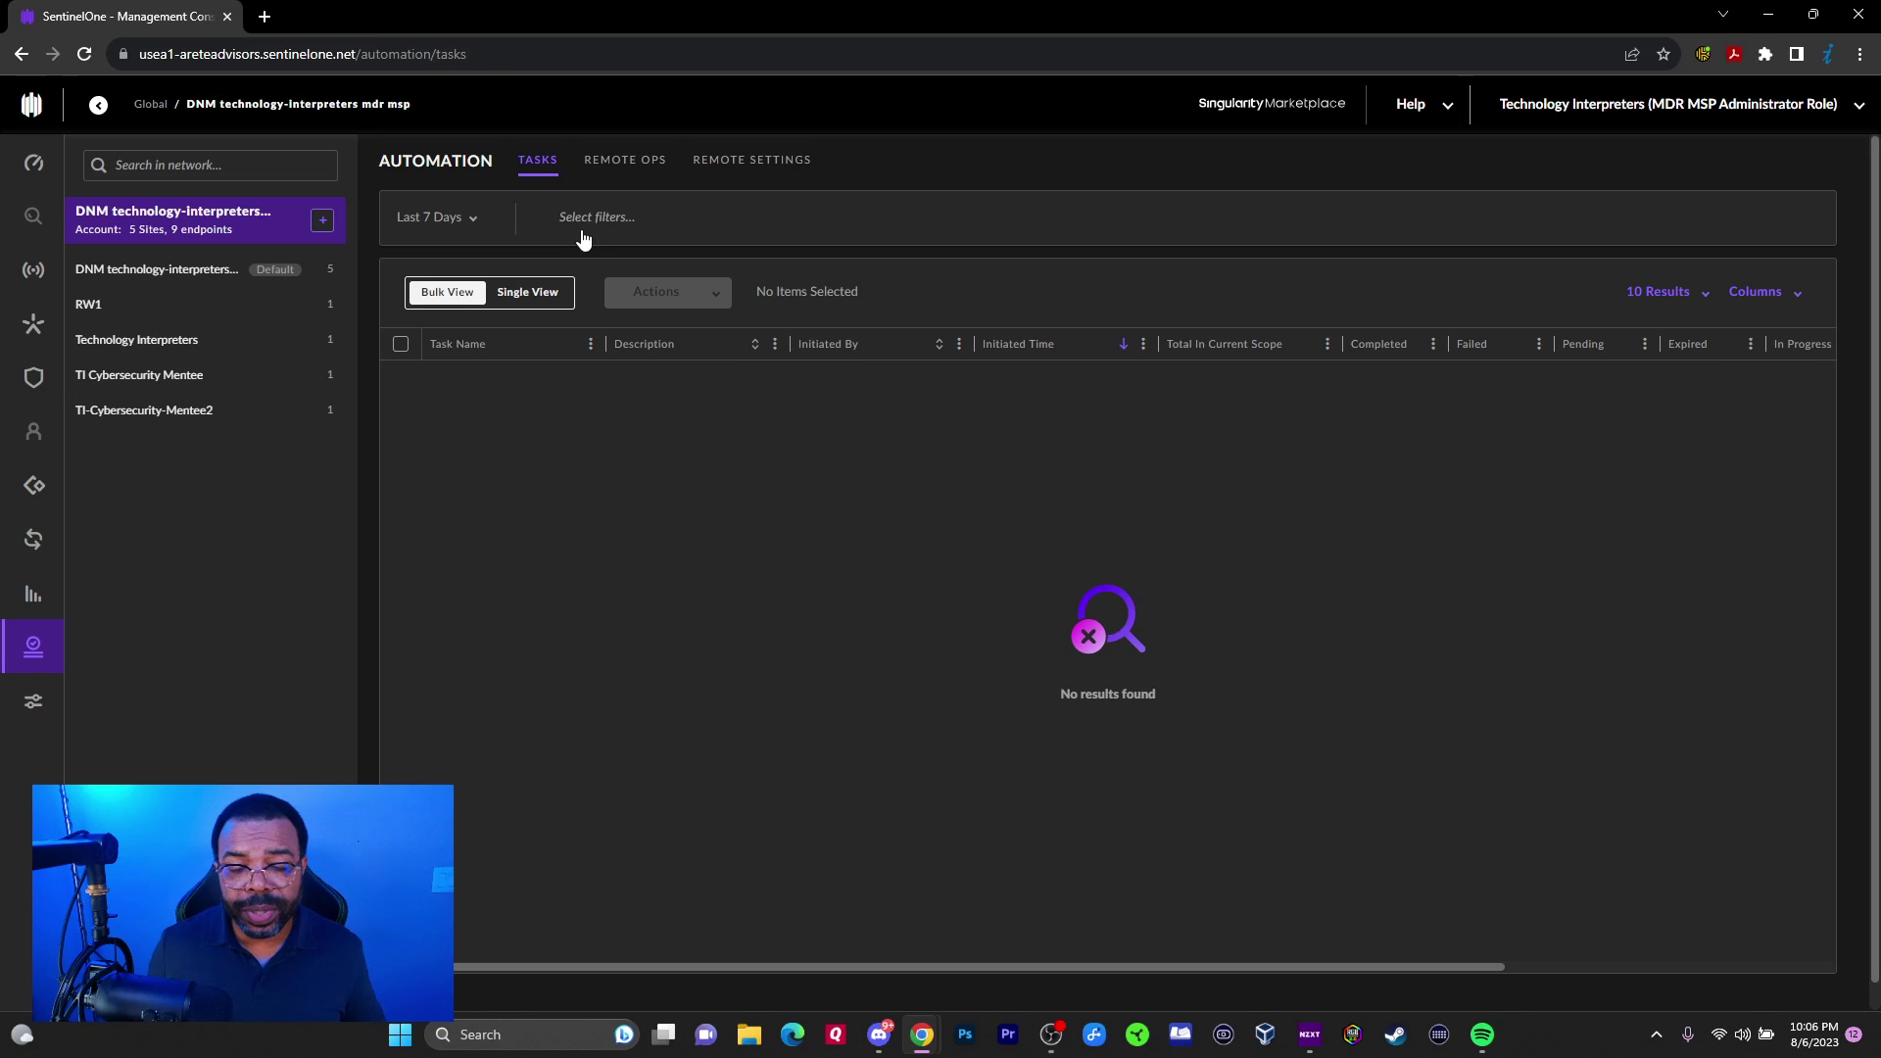
{"action": "left_click", "coordinate": [626, 165]}
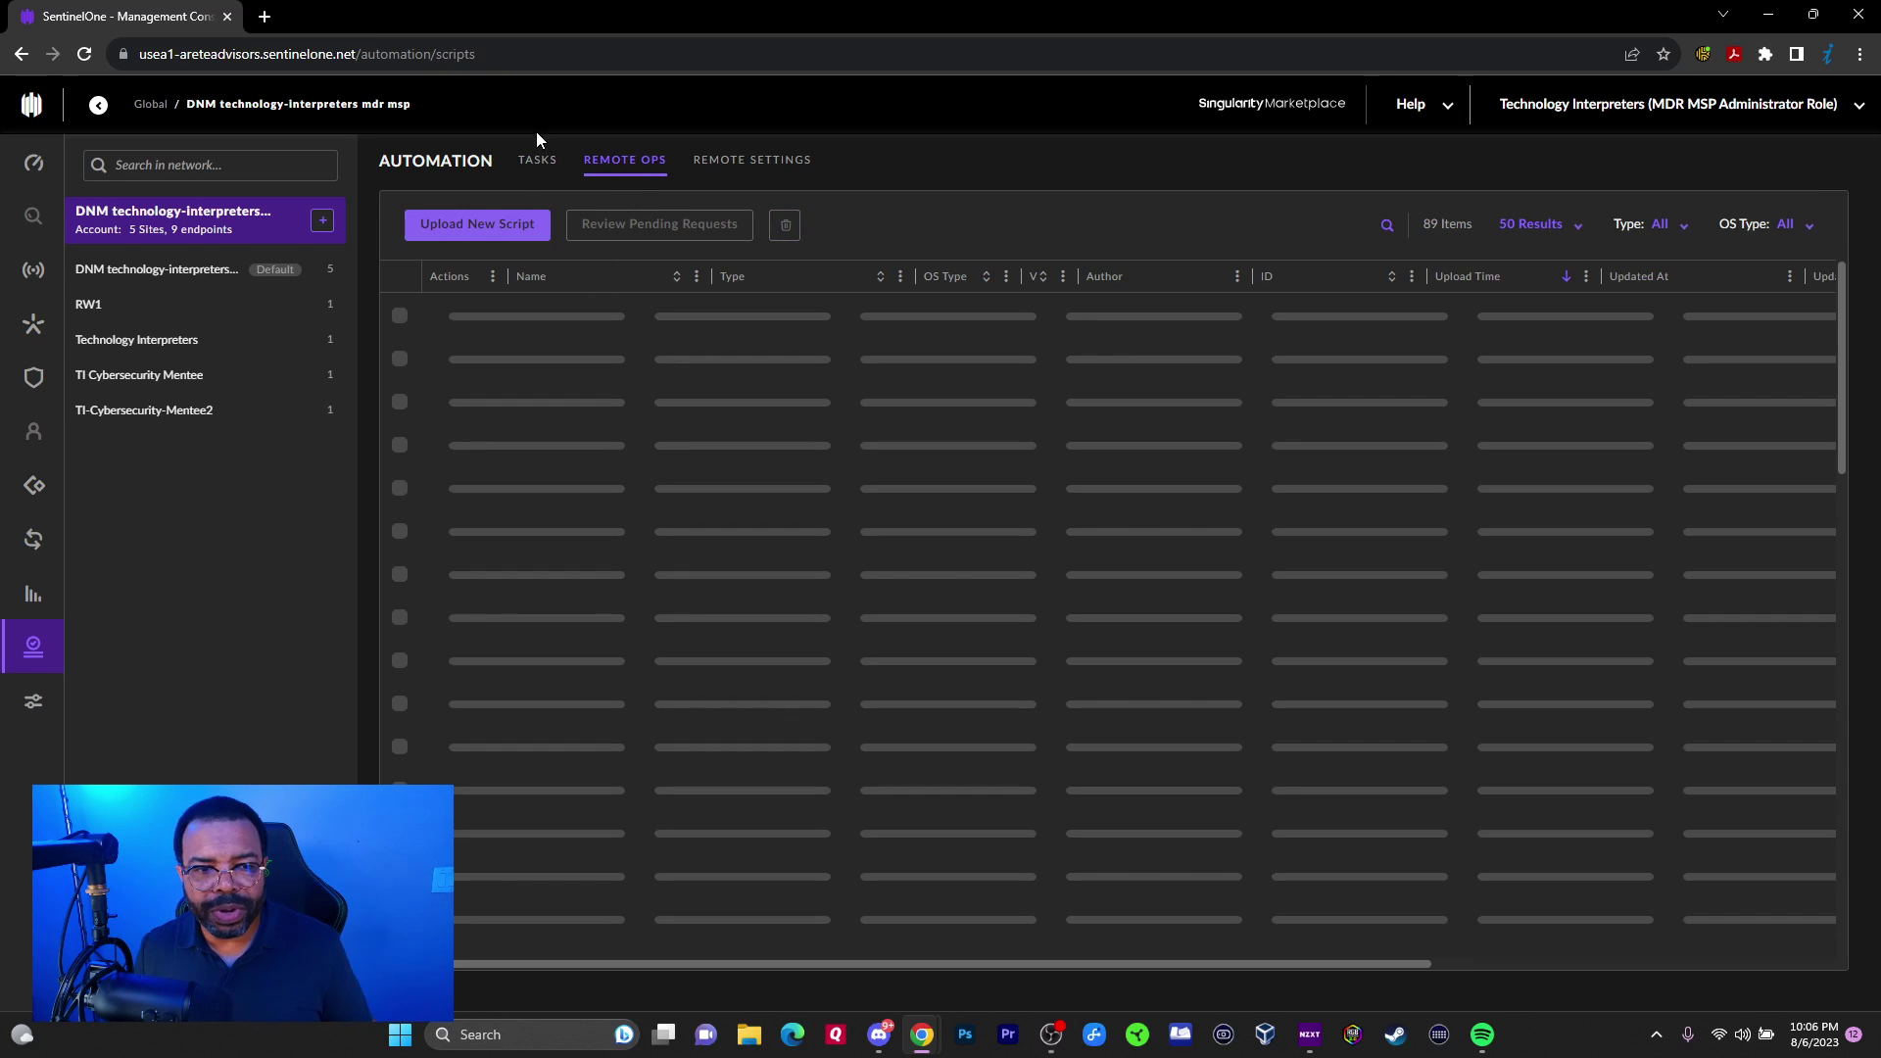
{"action": "left_click", "coordinate": [538, 162]}
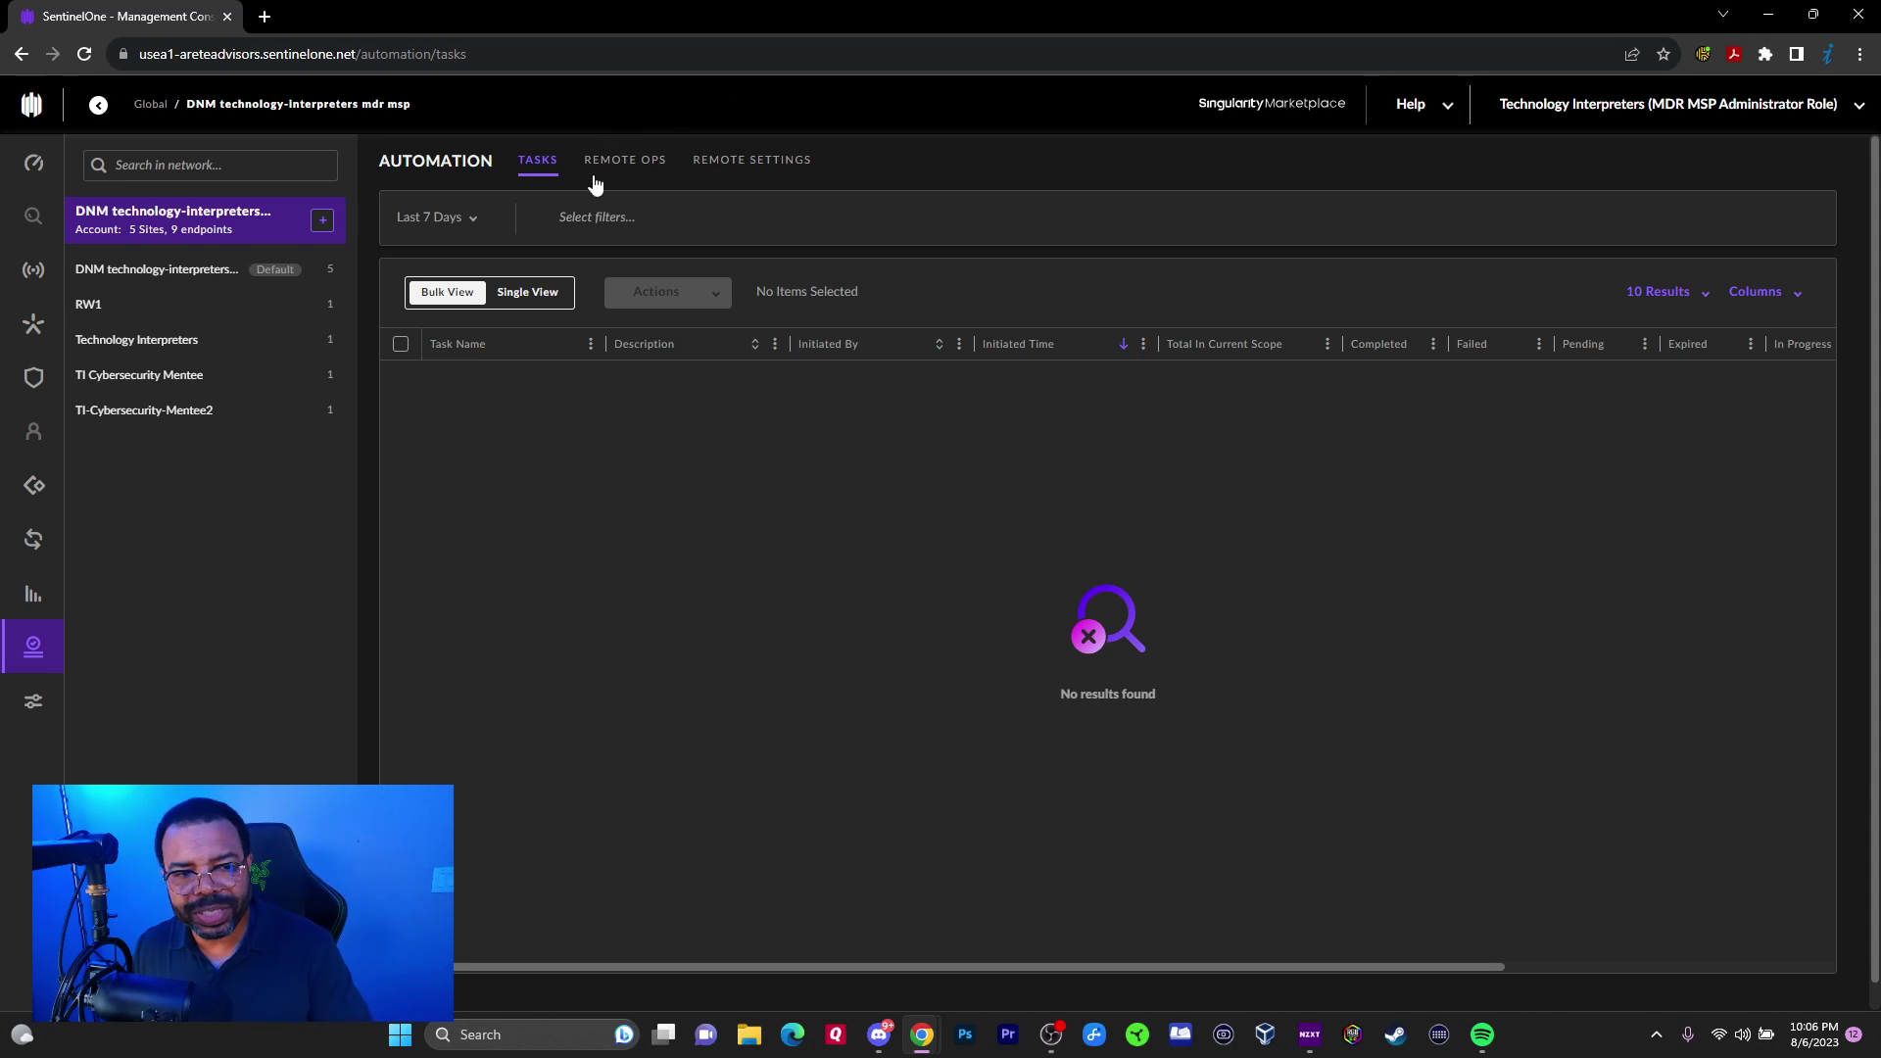
{"action": "left_click", "coordinate": [621, 163]}
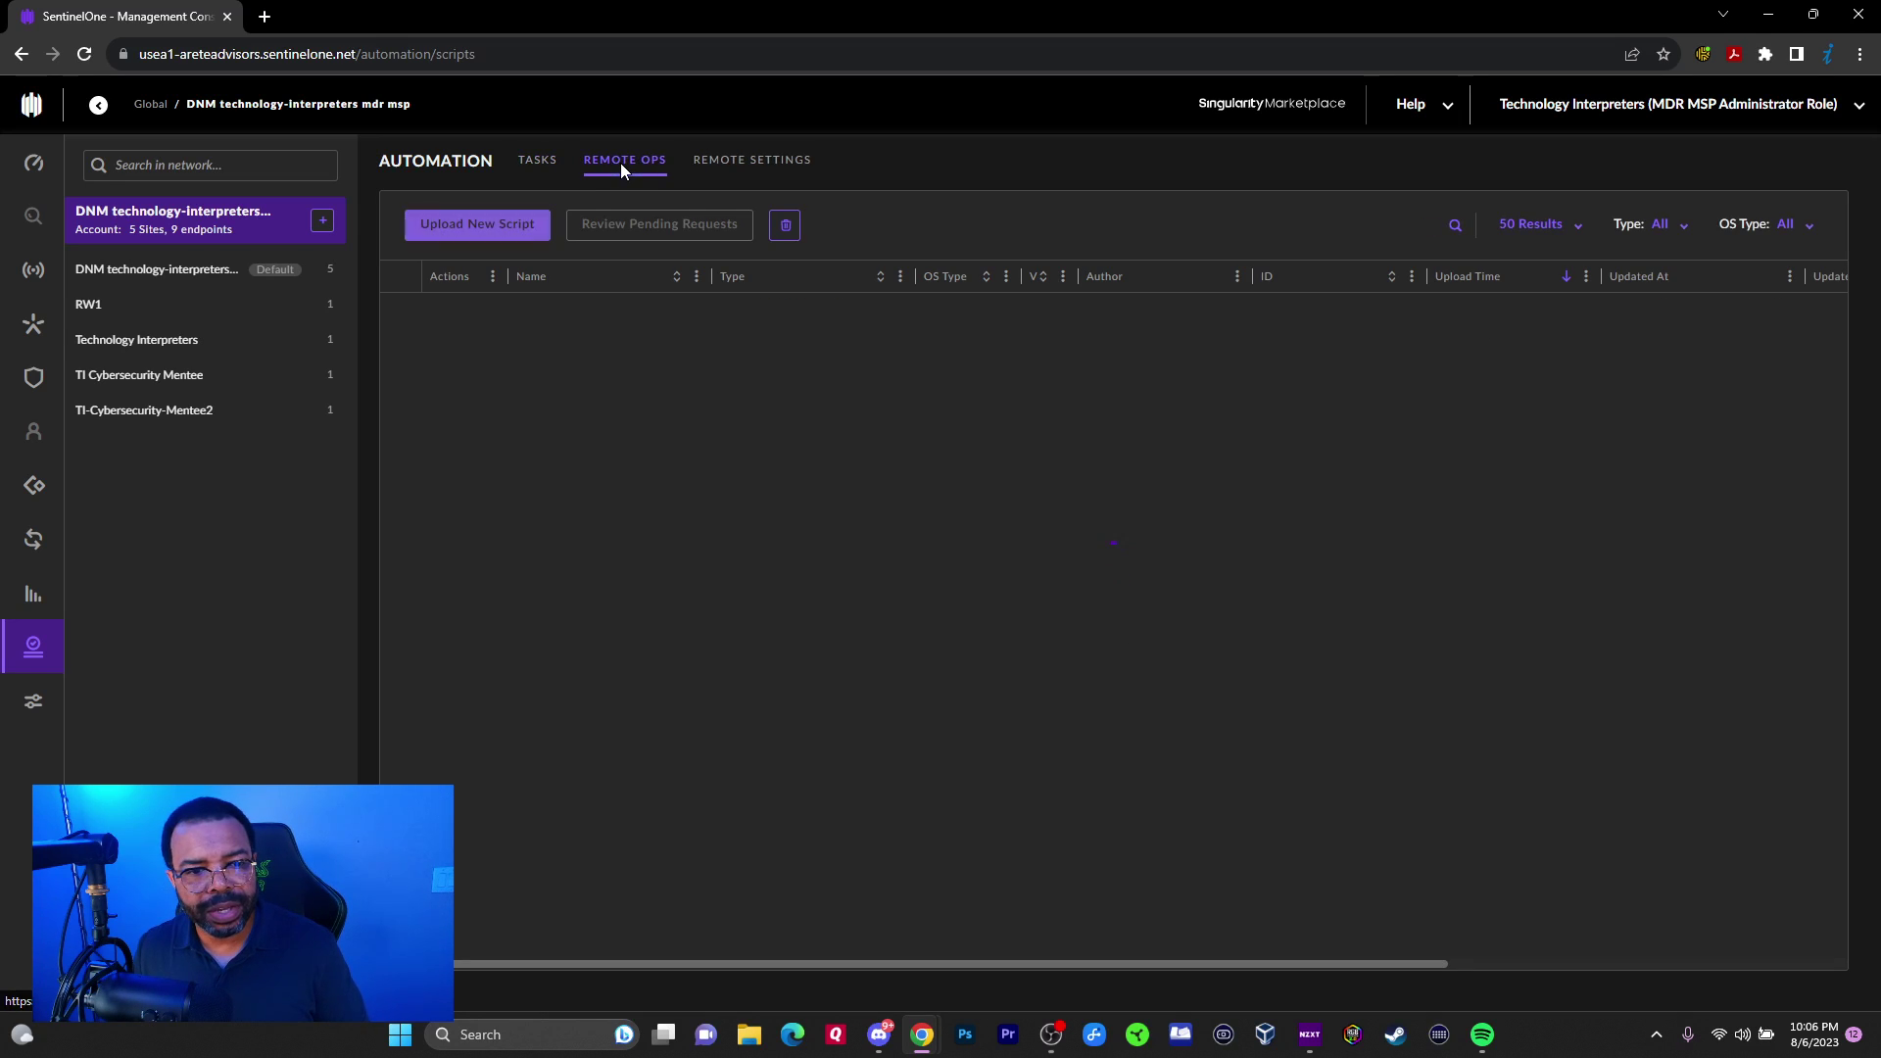
{"action": "left_click", "coordinate": [536, 166]}
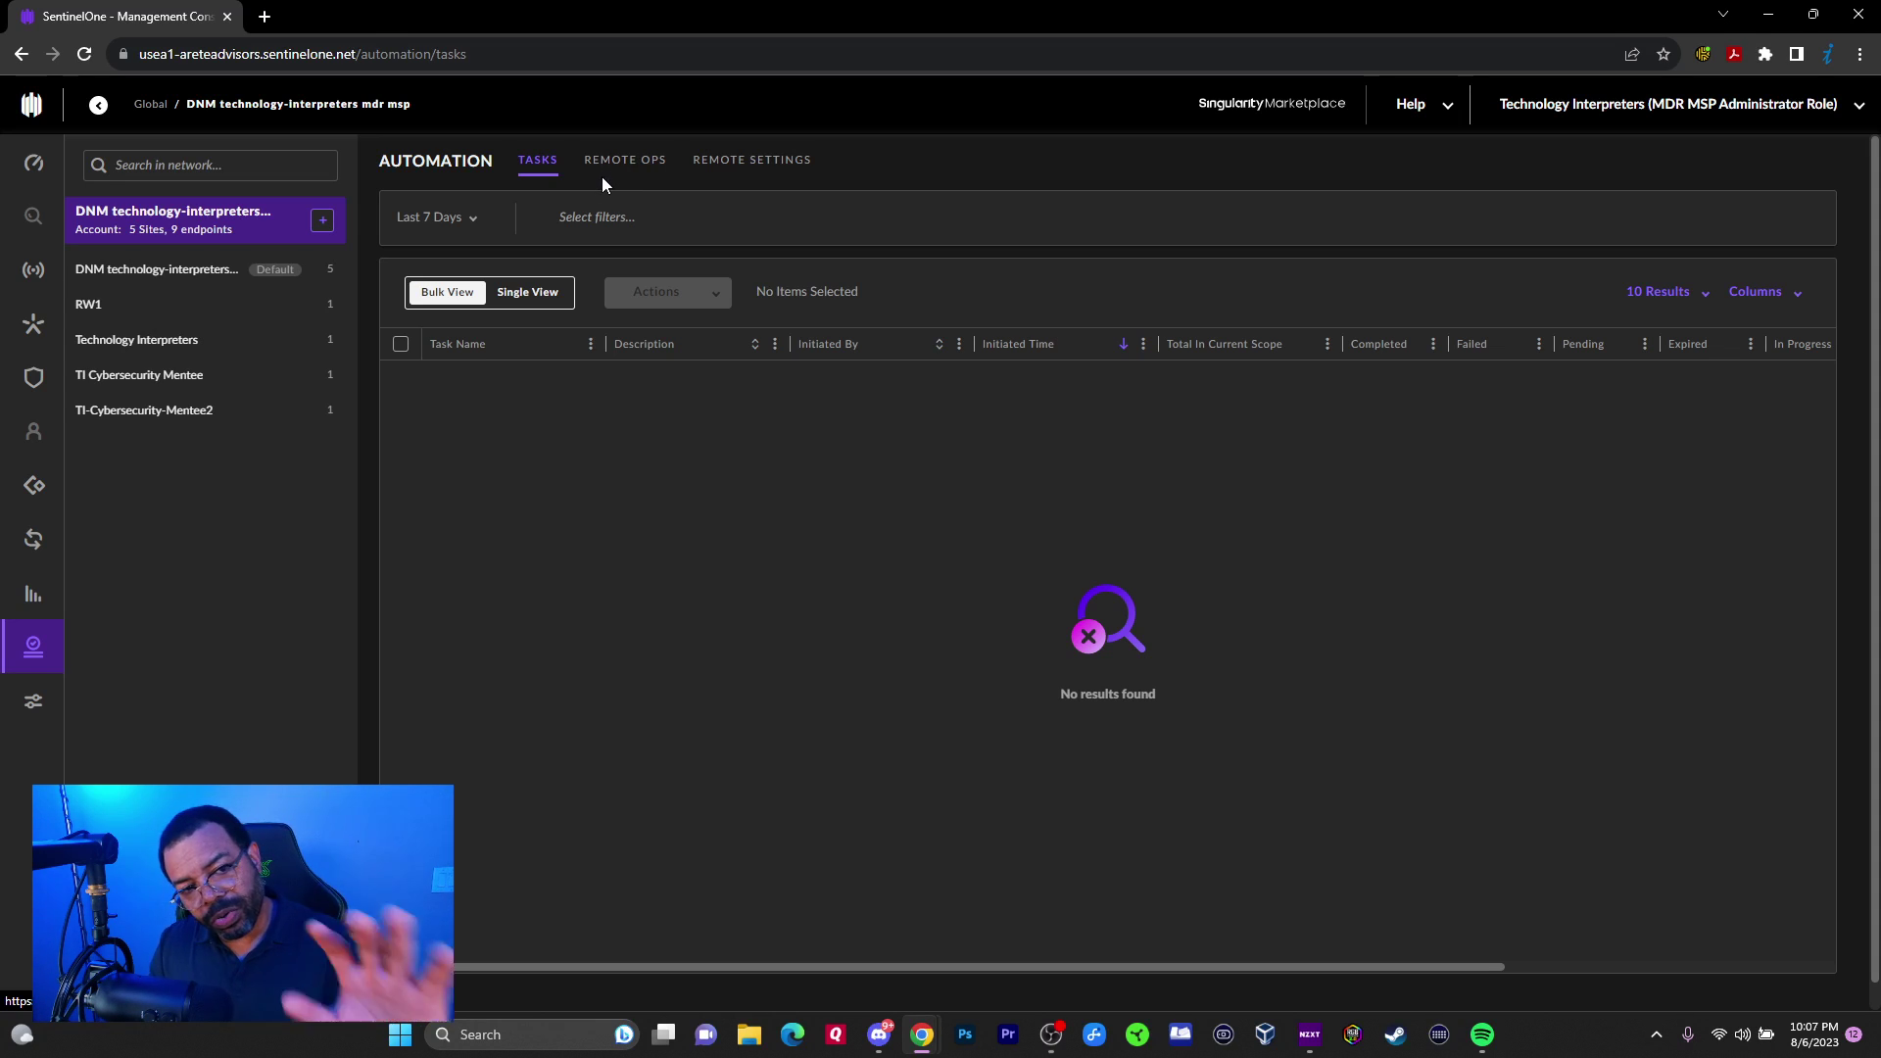
{"action": "left_click", "coordinate": [754, 166]}
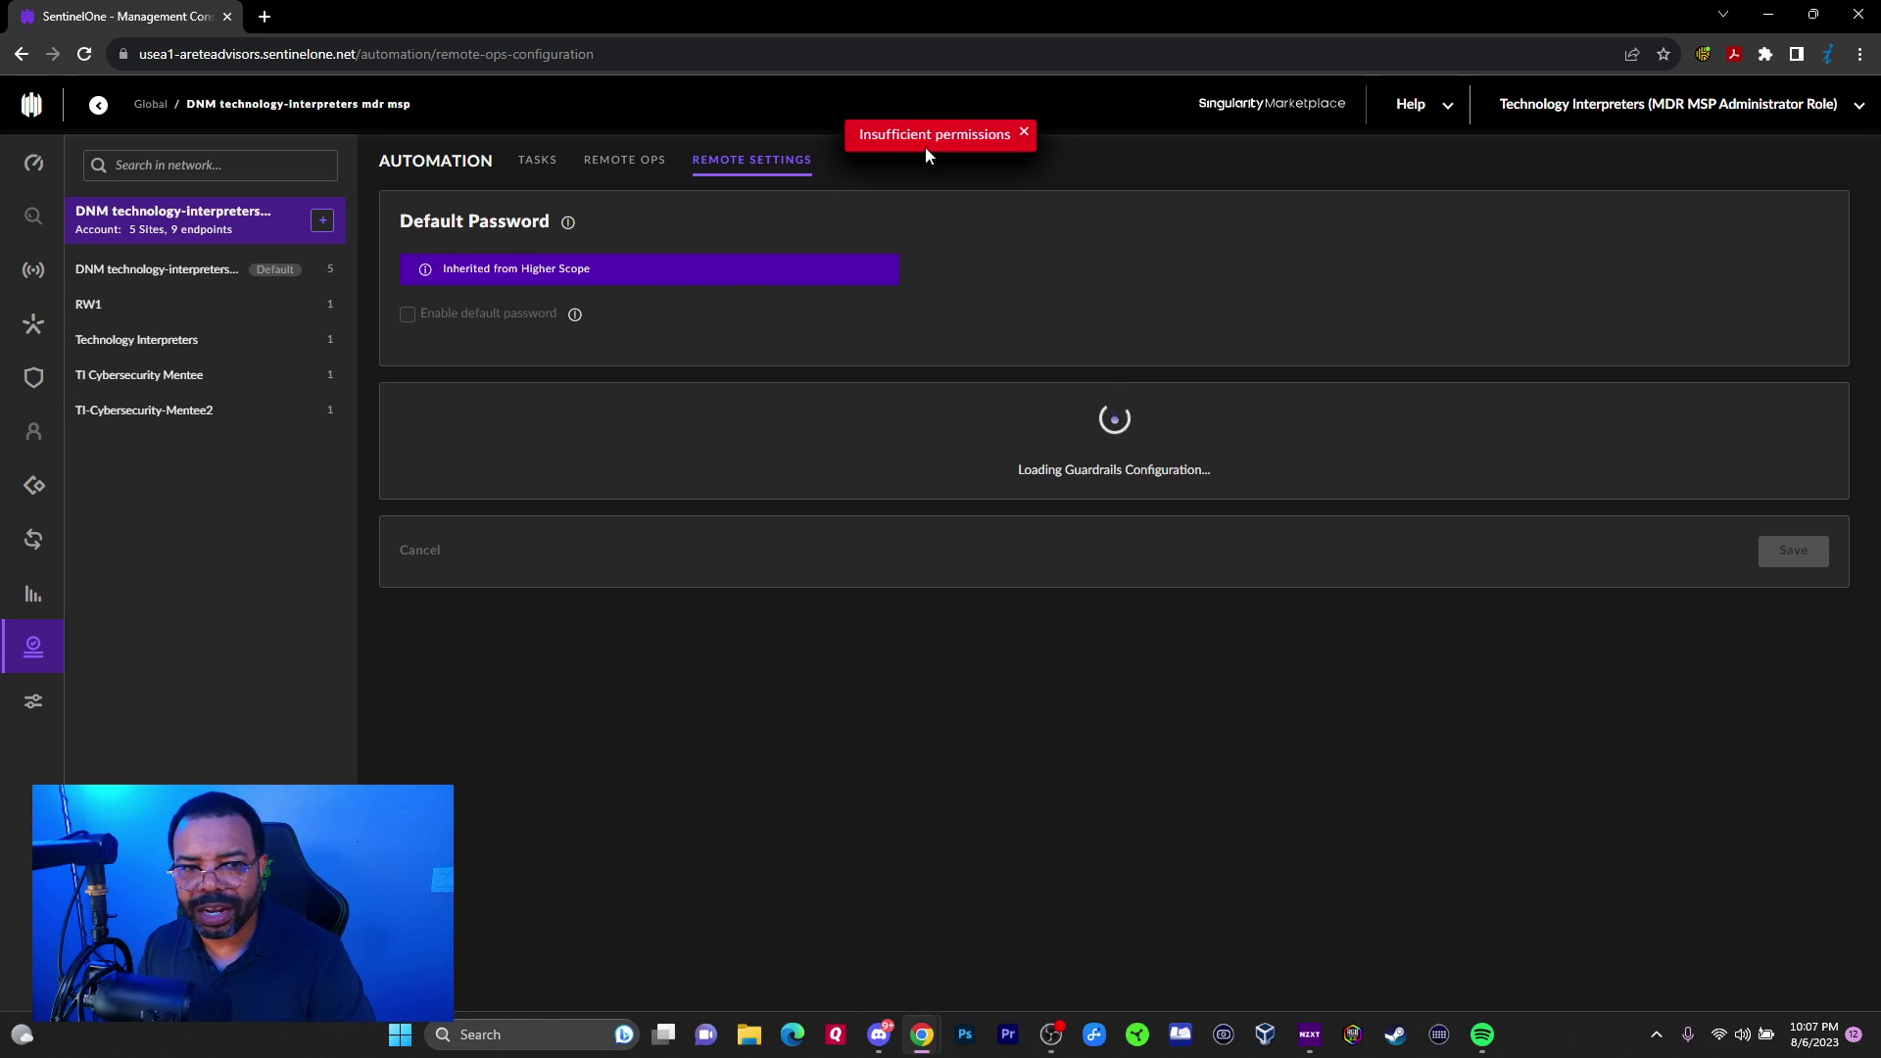
- In notification settings, review the Administrative, Custom Rules and Device Control notification types
{"action": "left_click", "coordinate": [33, 702]}
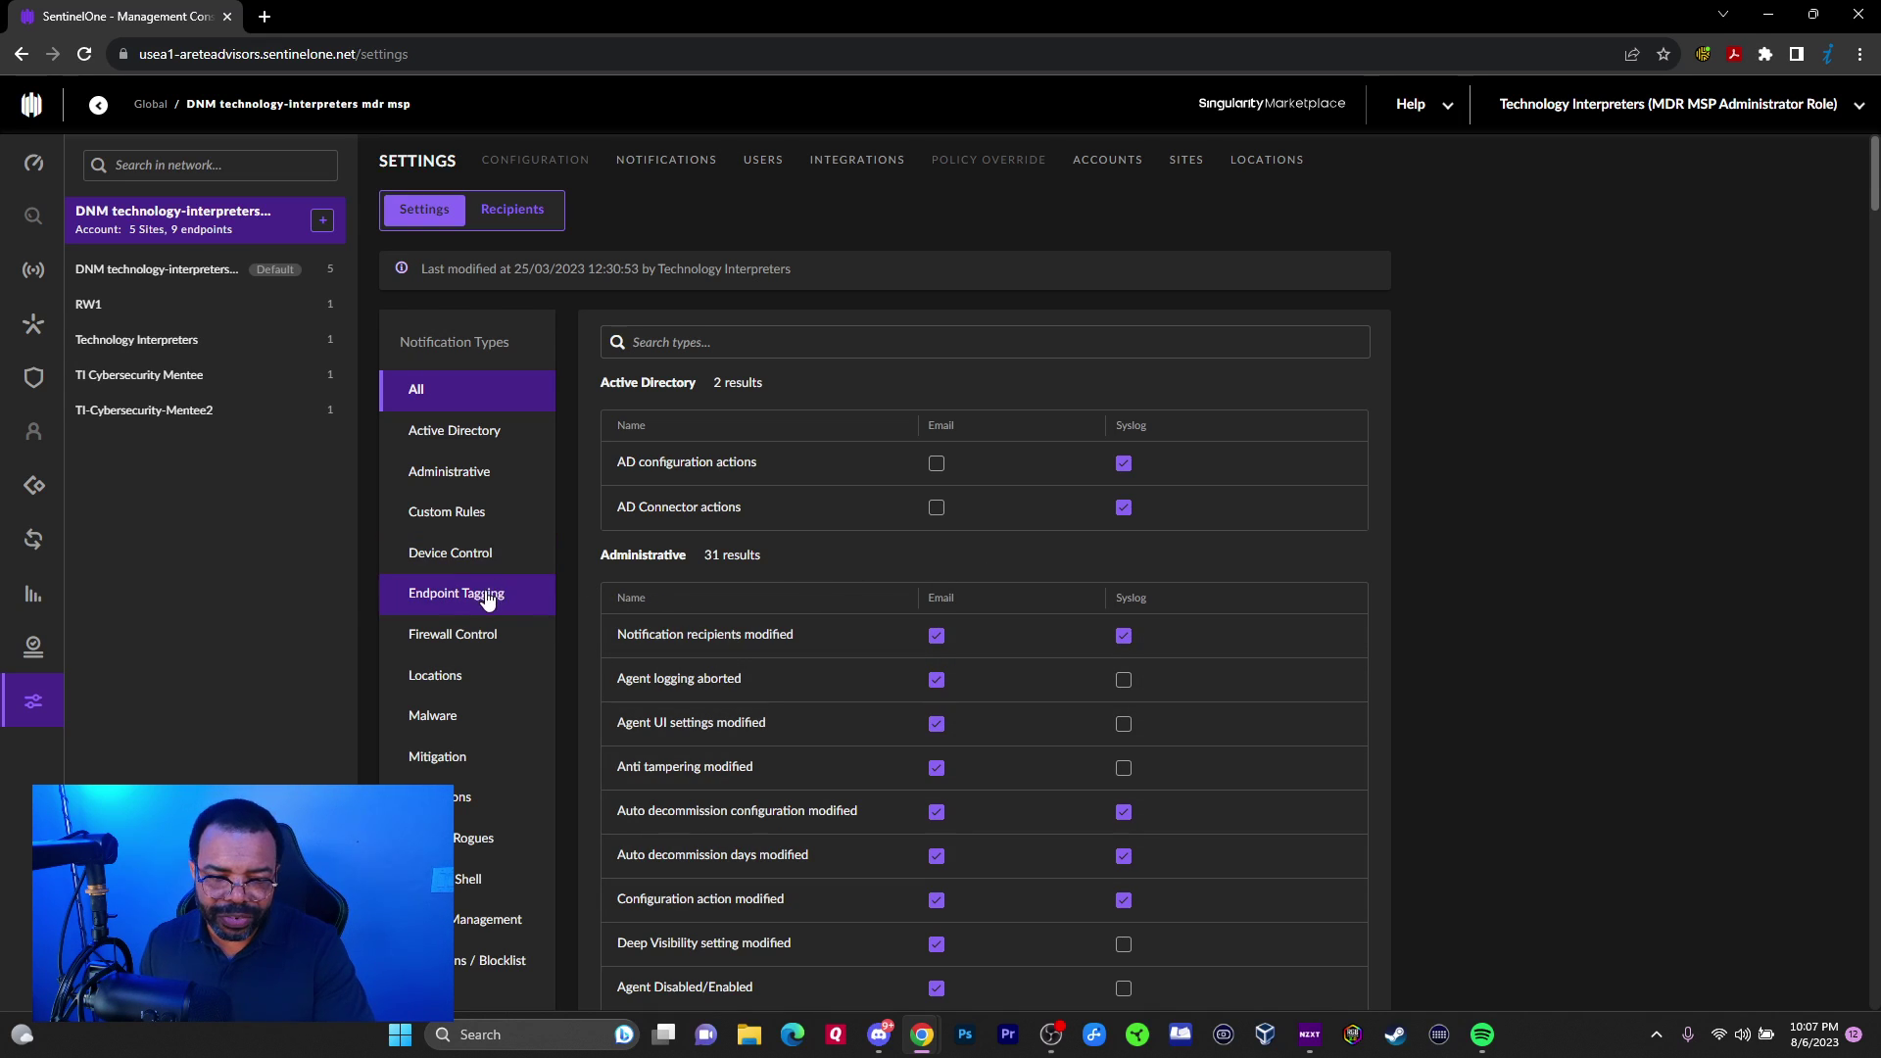
{"action": "left_click", "coordinate": [459, 472]}
{"action": "left_click", "coordinate": [440, 516]}
{"action": "left_click", "coordinate": [452, 554]}
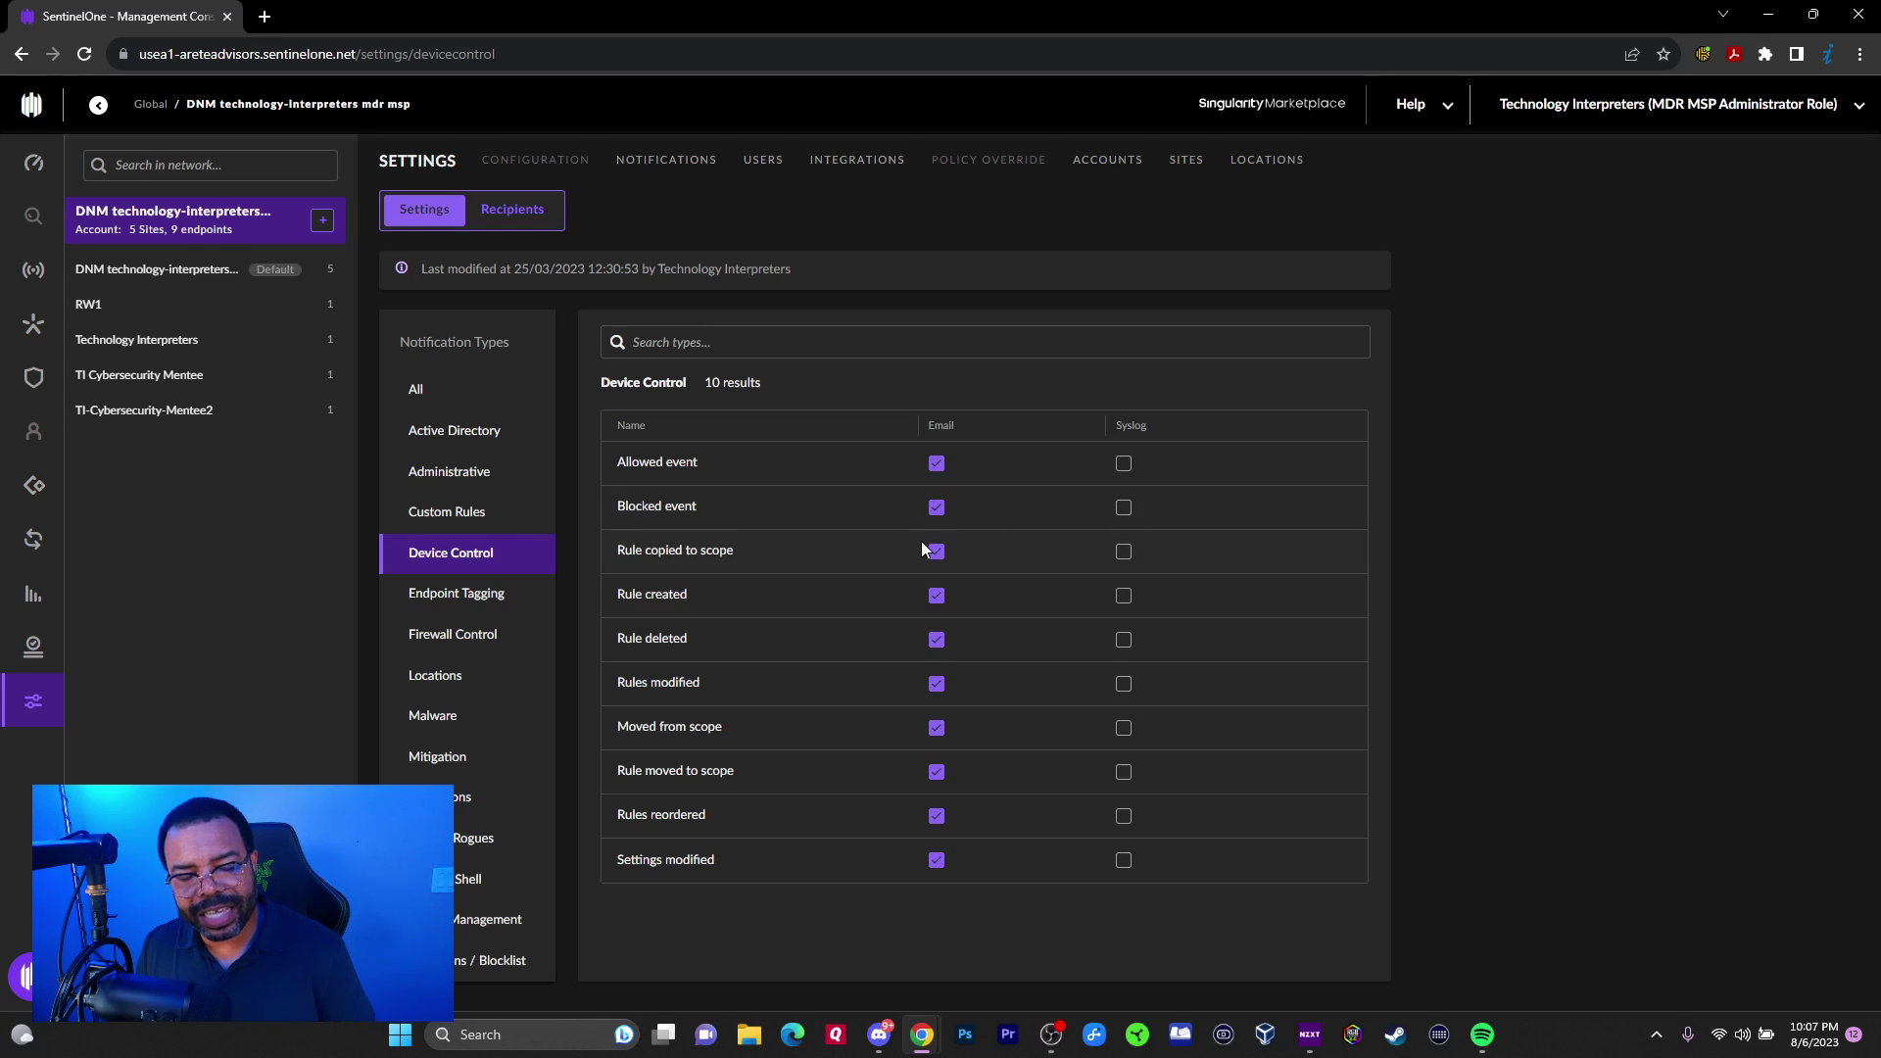
{"action": "left_click", "coordinate": [666, 170]}
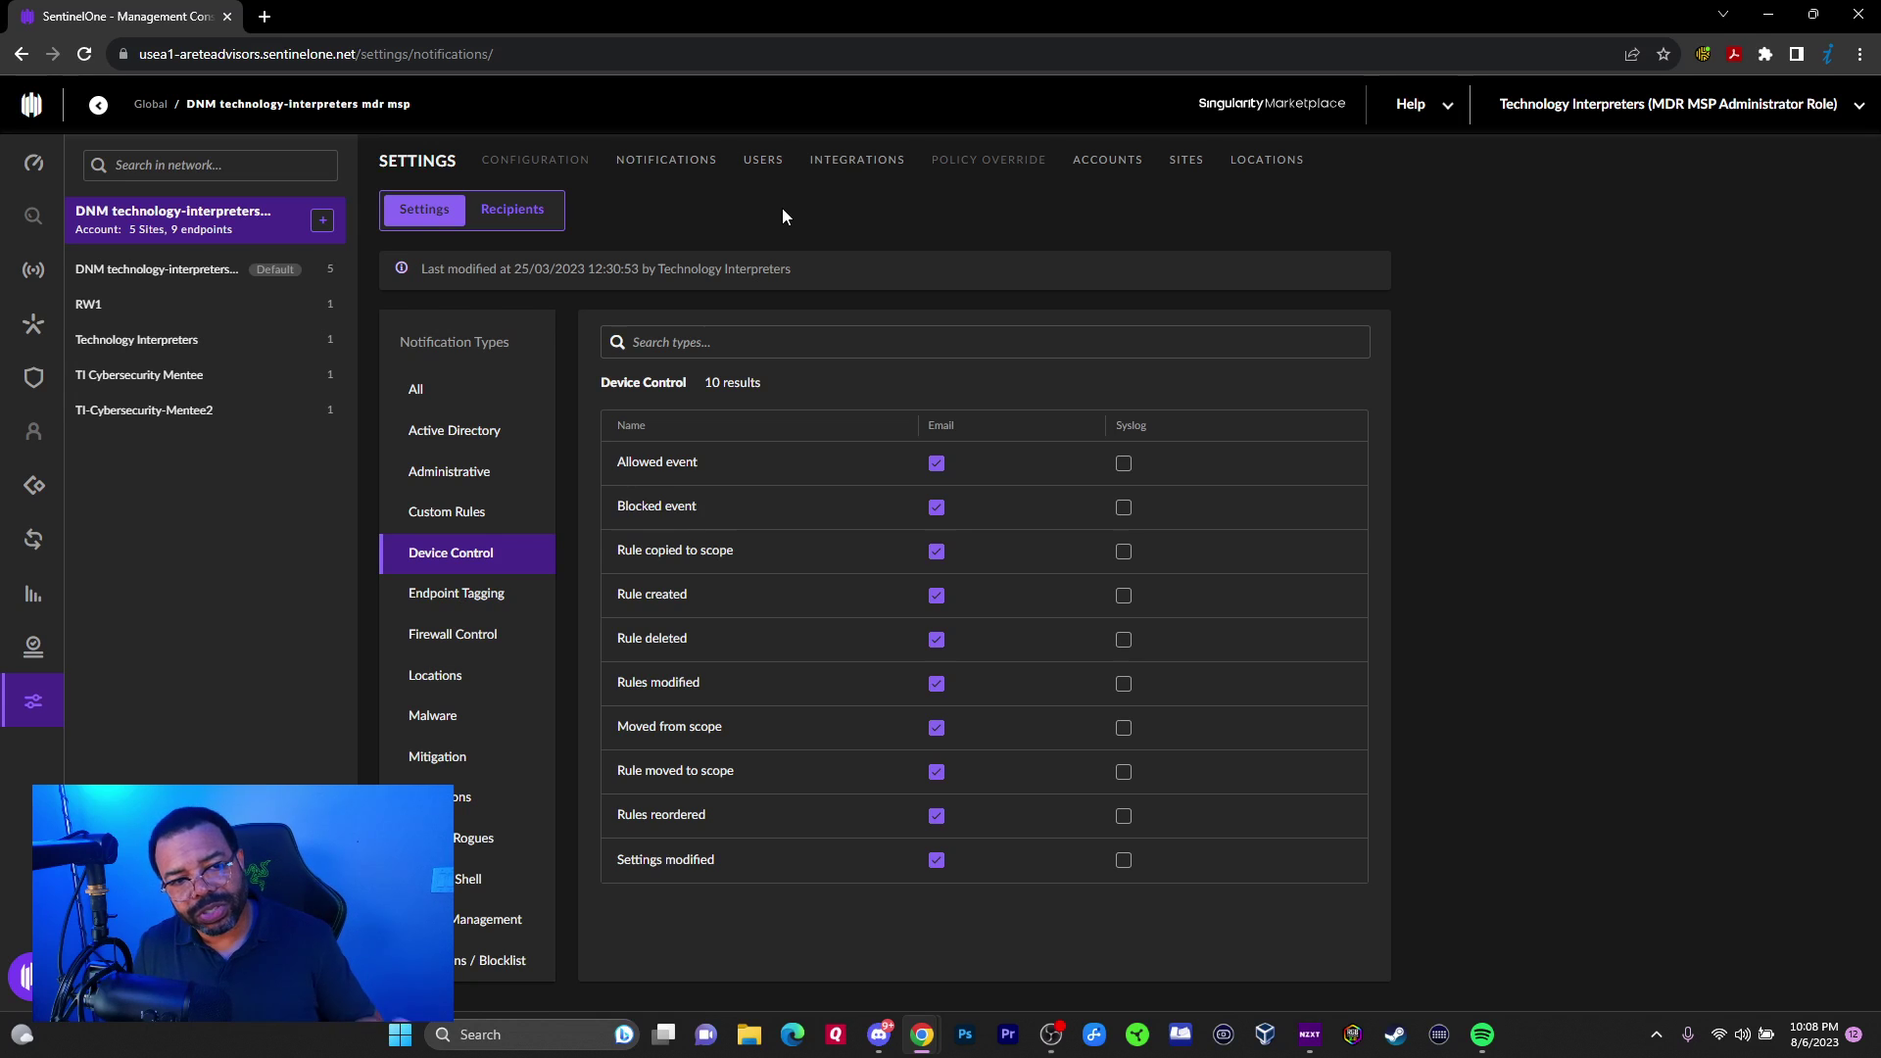
- Compare the Syslog and SSO integrations, ending on Syslog (disabled, no host, CEF format)
{"action": "left_click", "coordinate": [839, 164]}
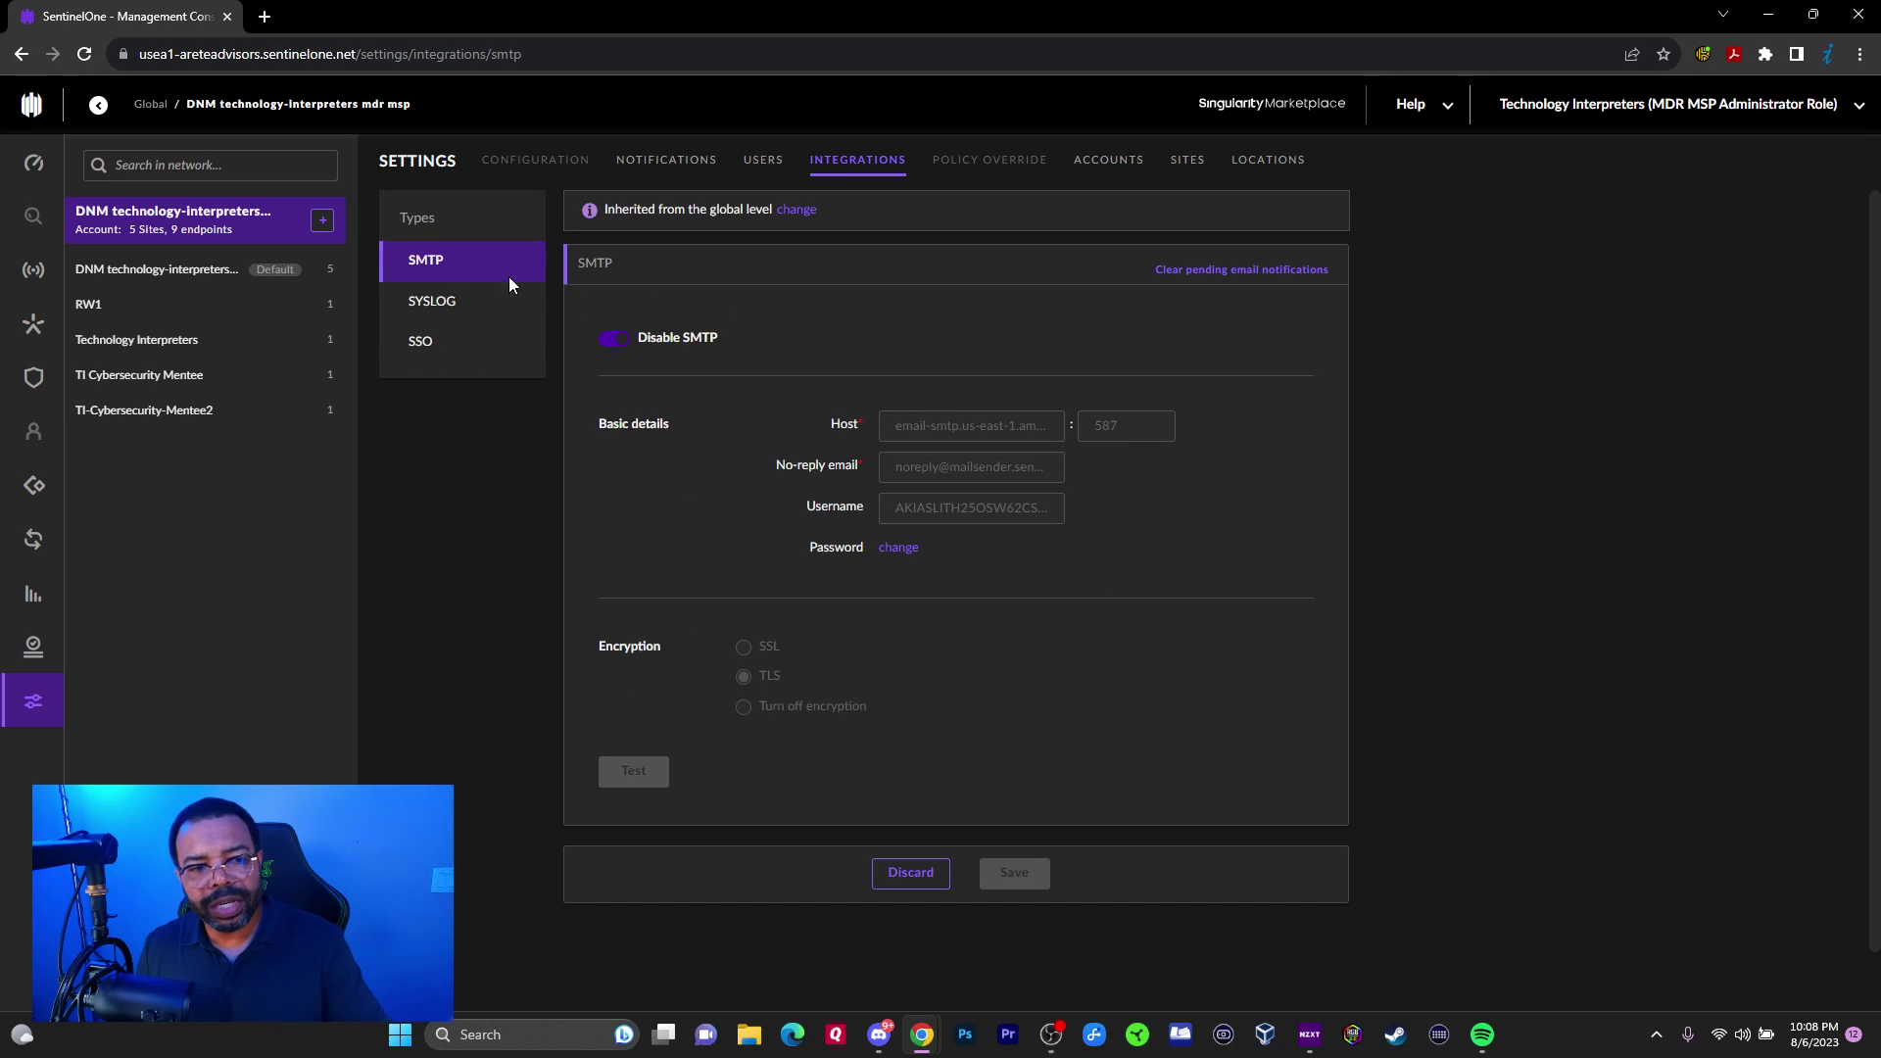
{"action": "left_click", "coordinate": [446, 301]}
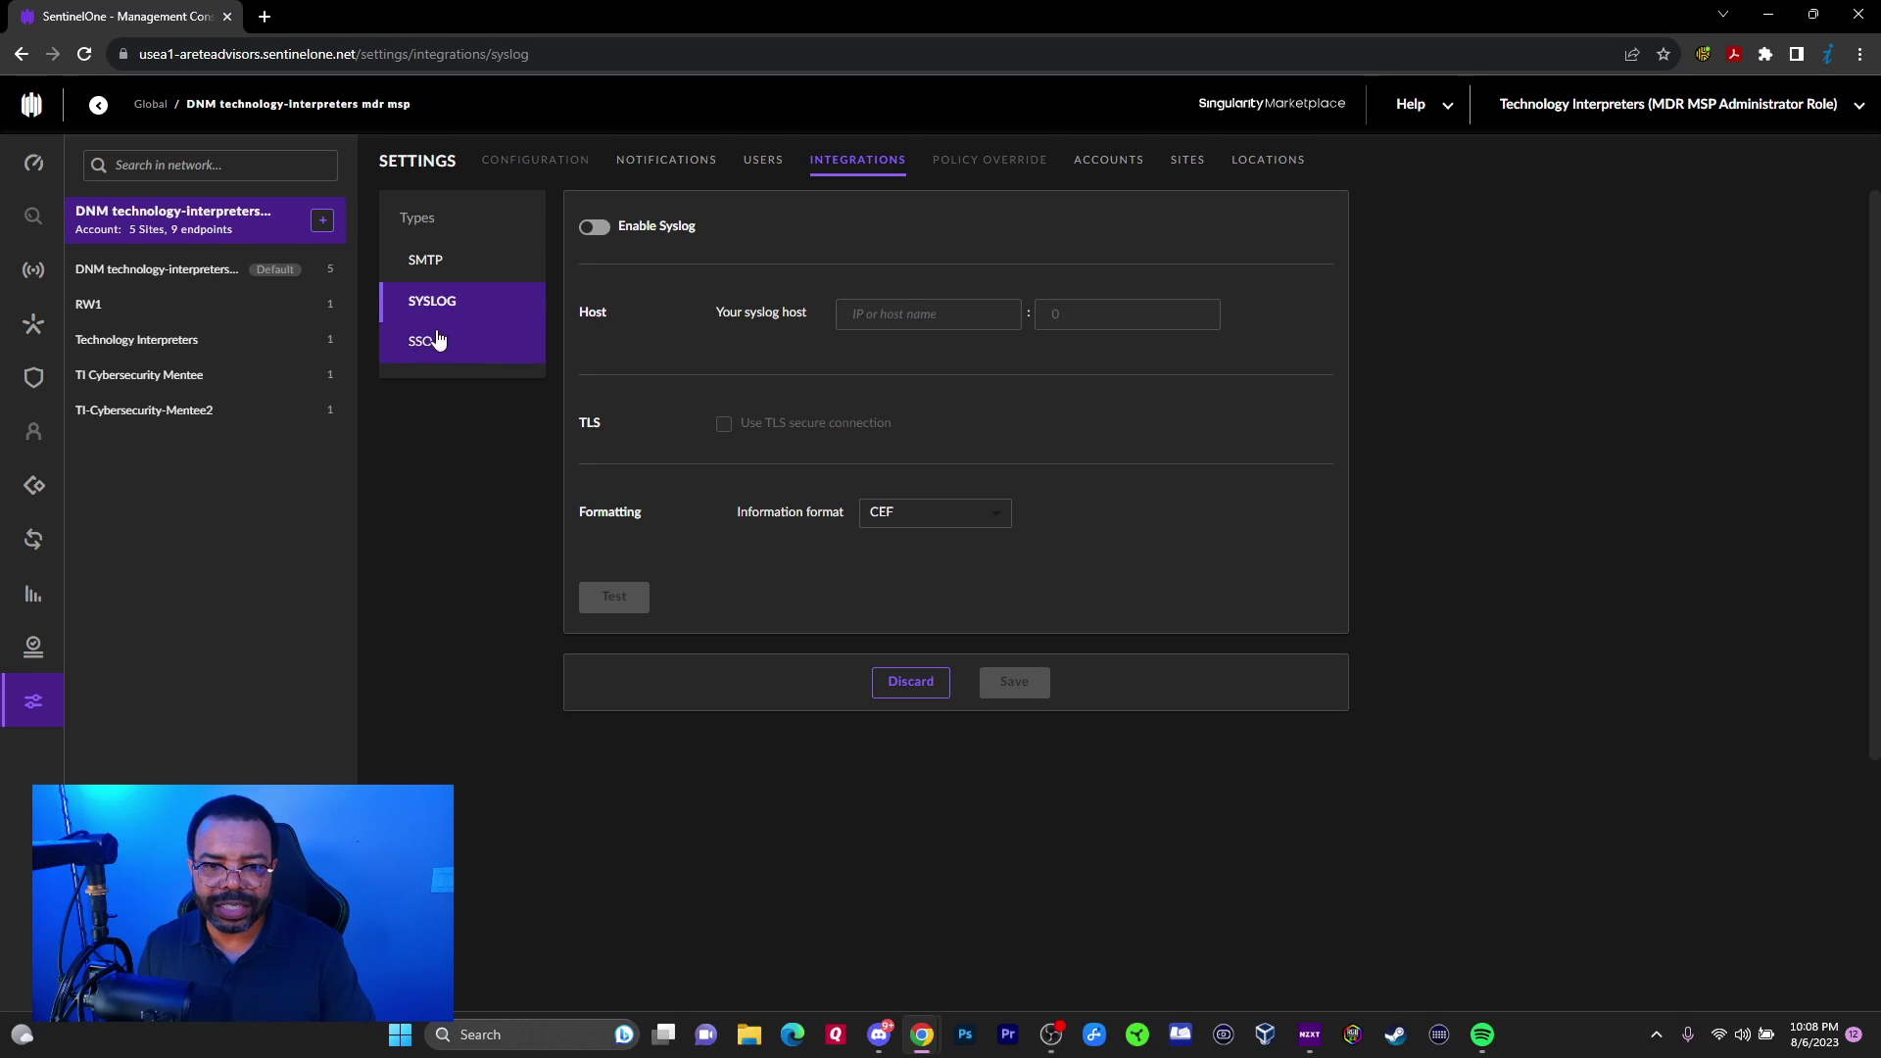
{"action": "left_click", "coordinate": [436, 343]}
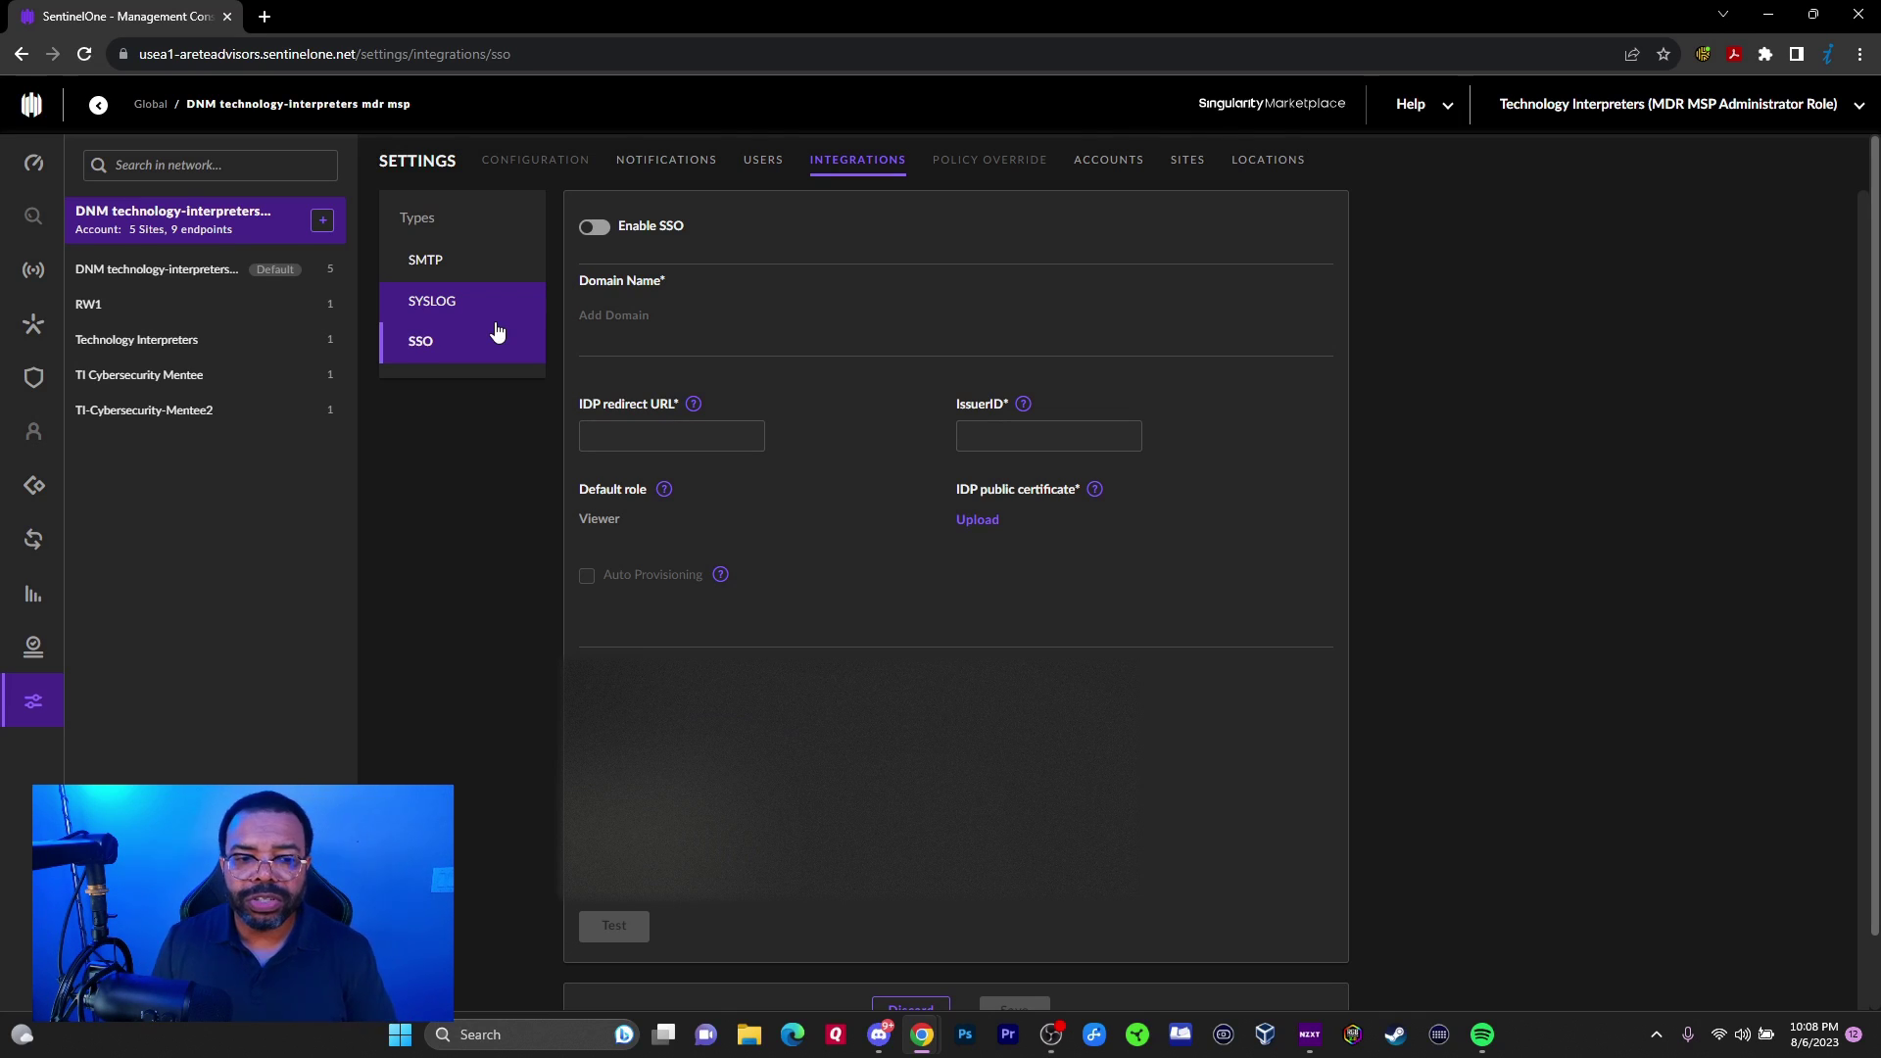
{"action": "left_click", "coordinate": [399, 293]}
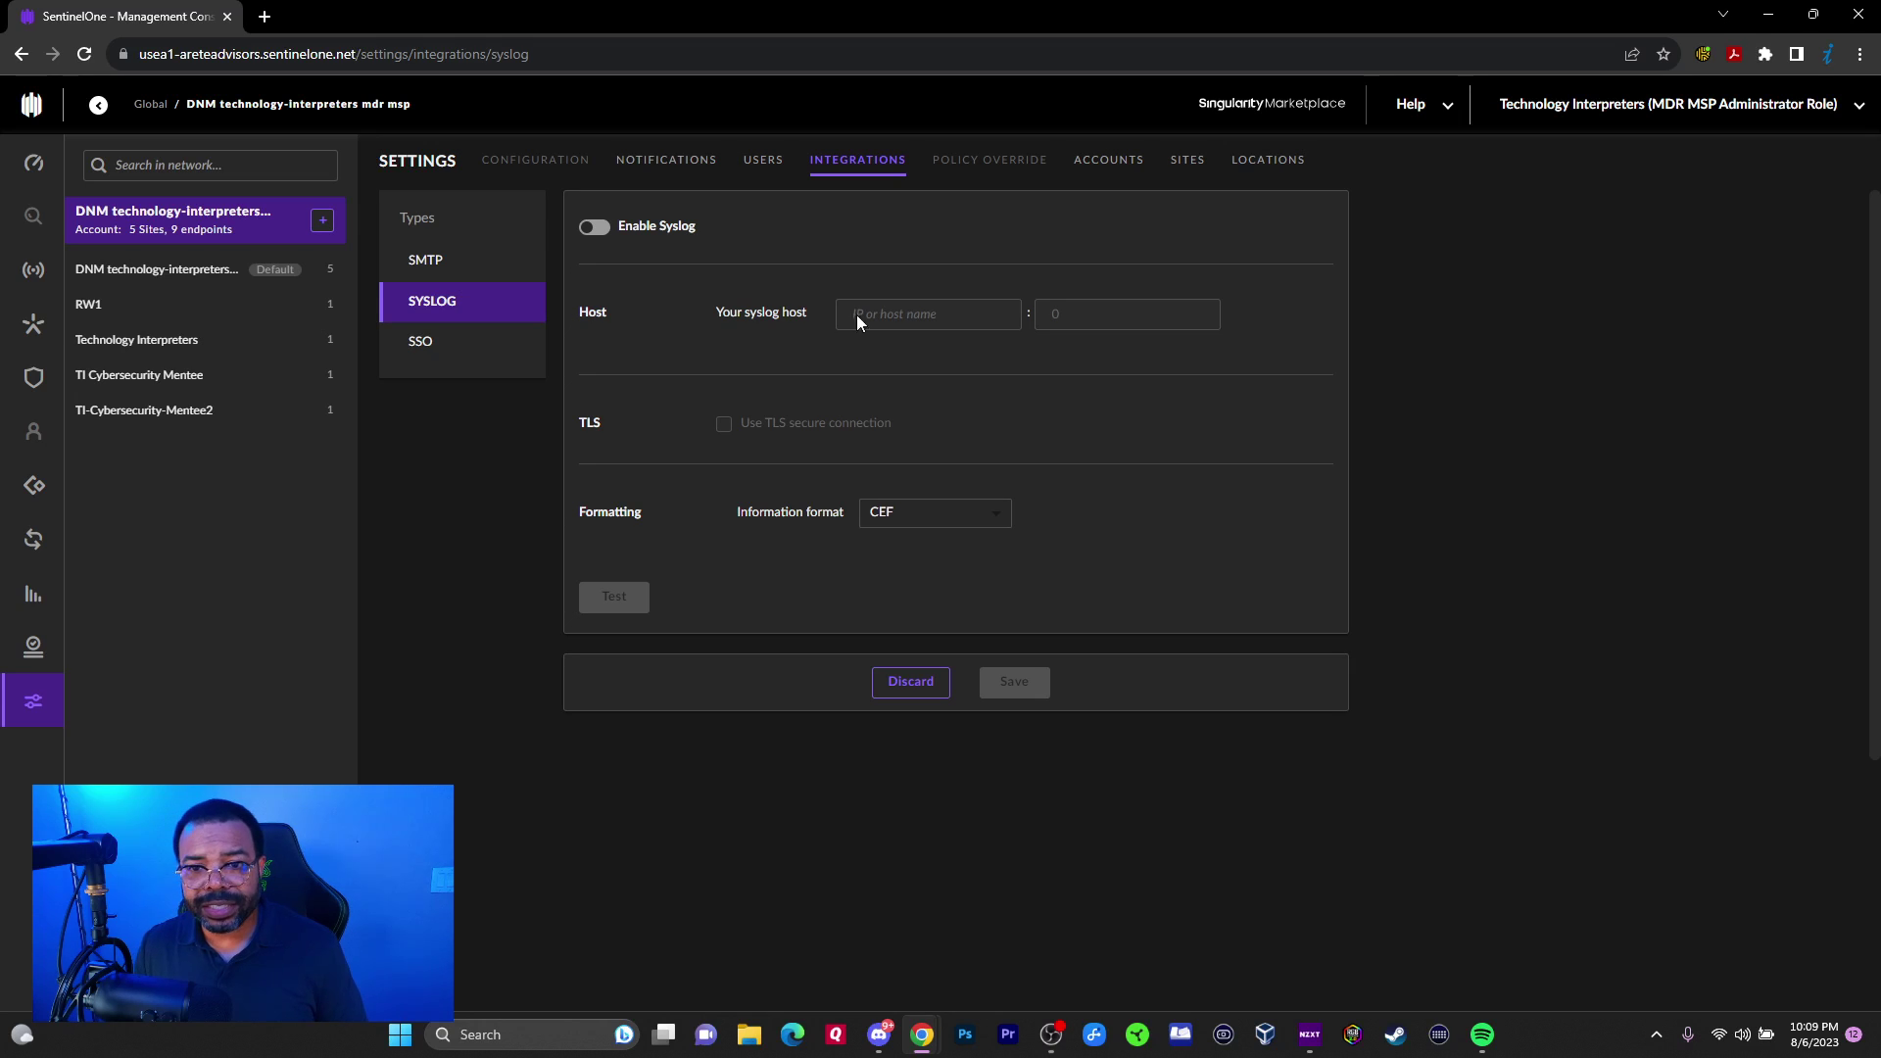
- Show the Locations list for the Technology Interpreters site and start a new location
{"action": "left_click", "coordinate": [1268, 164]}
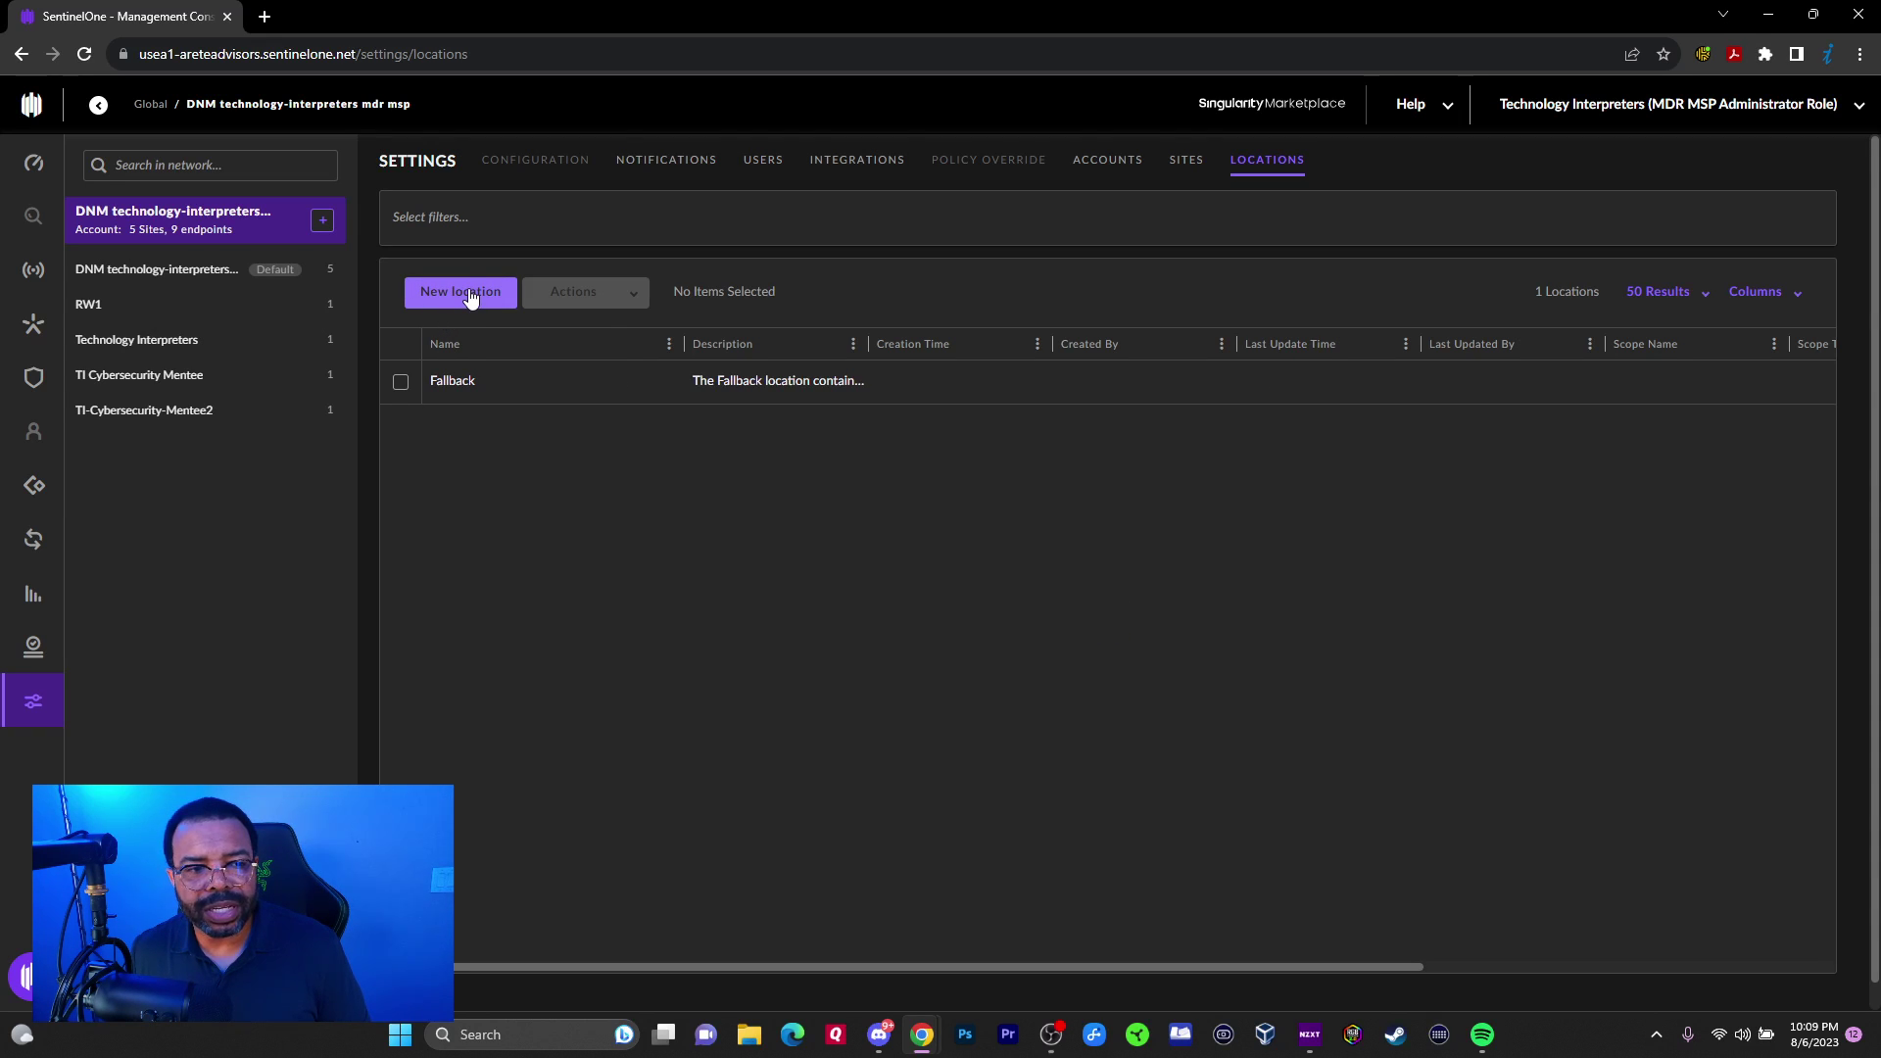
{"action": "left_click", "coordinate": [147, 340]}
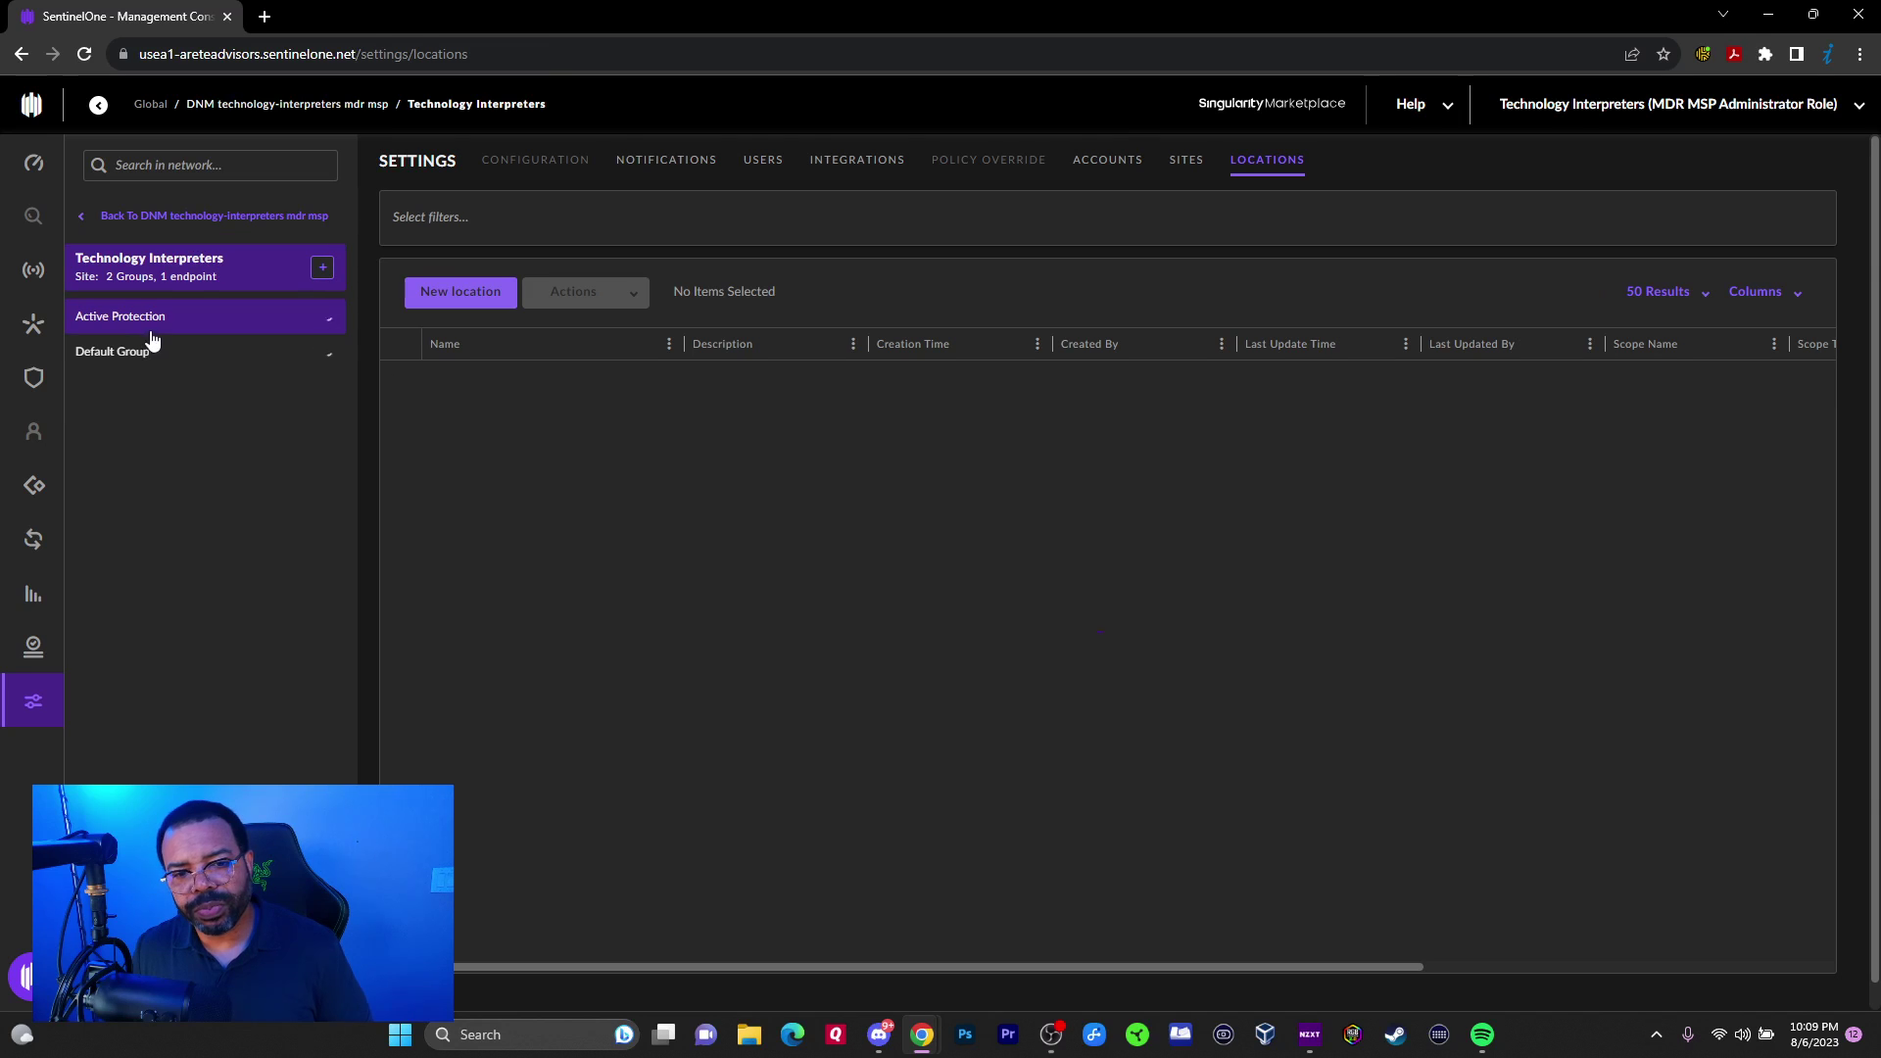
{"action": "left_click", "coordinate": [464, 295]}
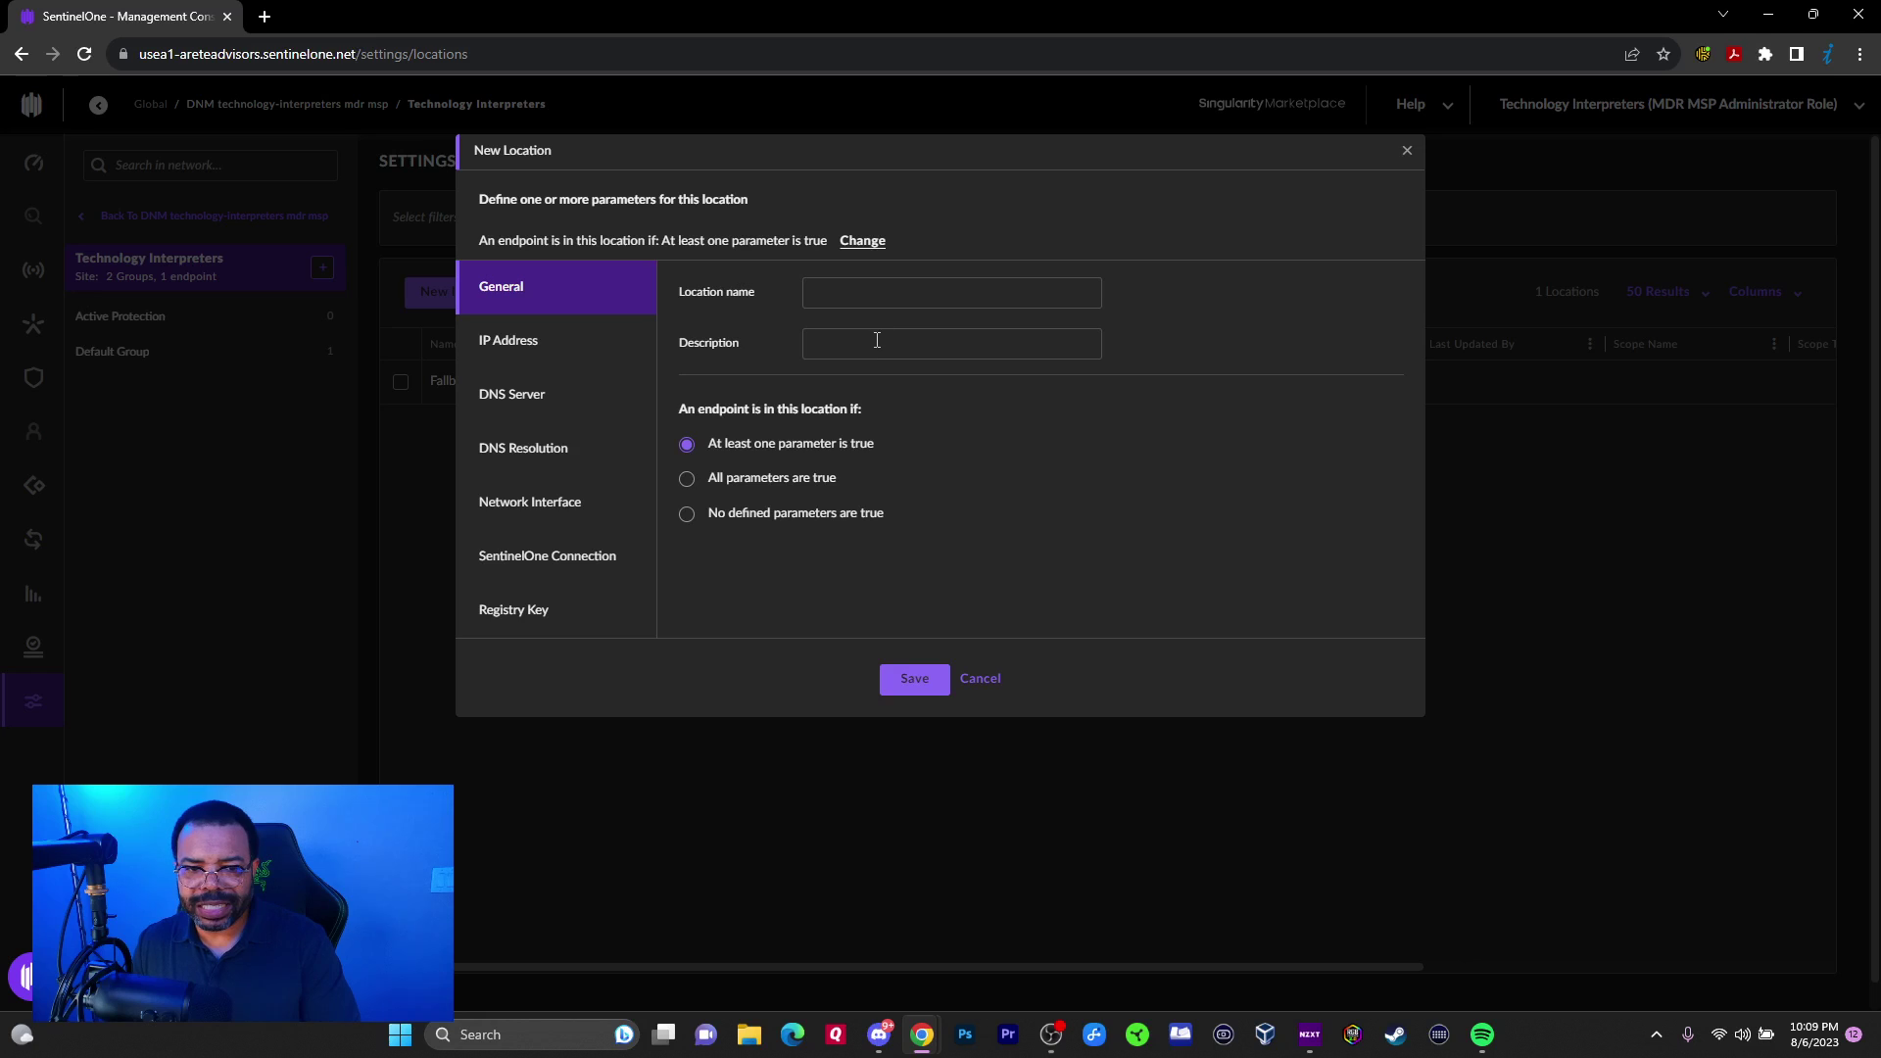
- Preview the IP address, DNS, network interface, management server and registry key location conditions
{"action": "left_click", "coordinate": [468, 323]}
{"action": "left_click", "coordinate": [509, 392]}
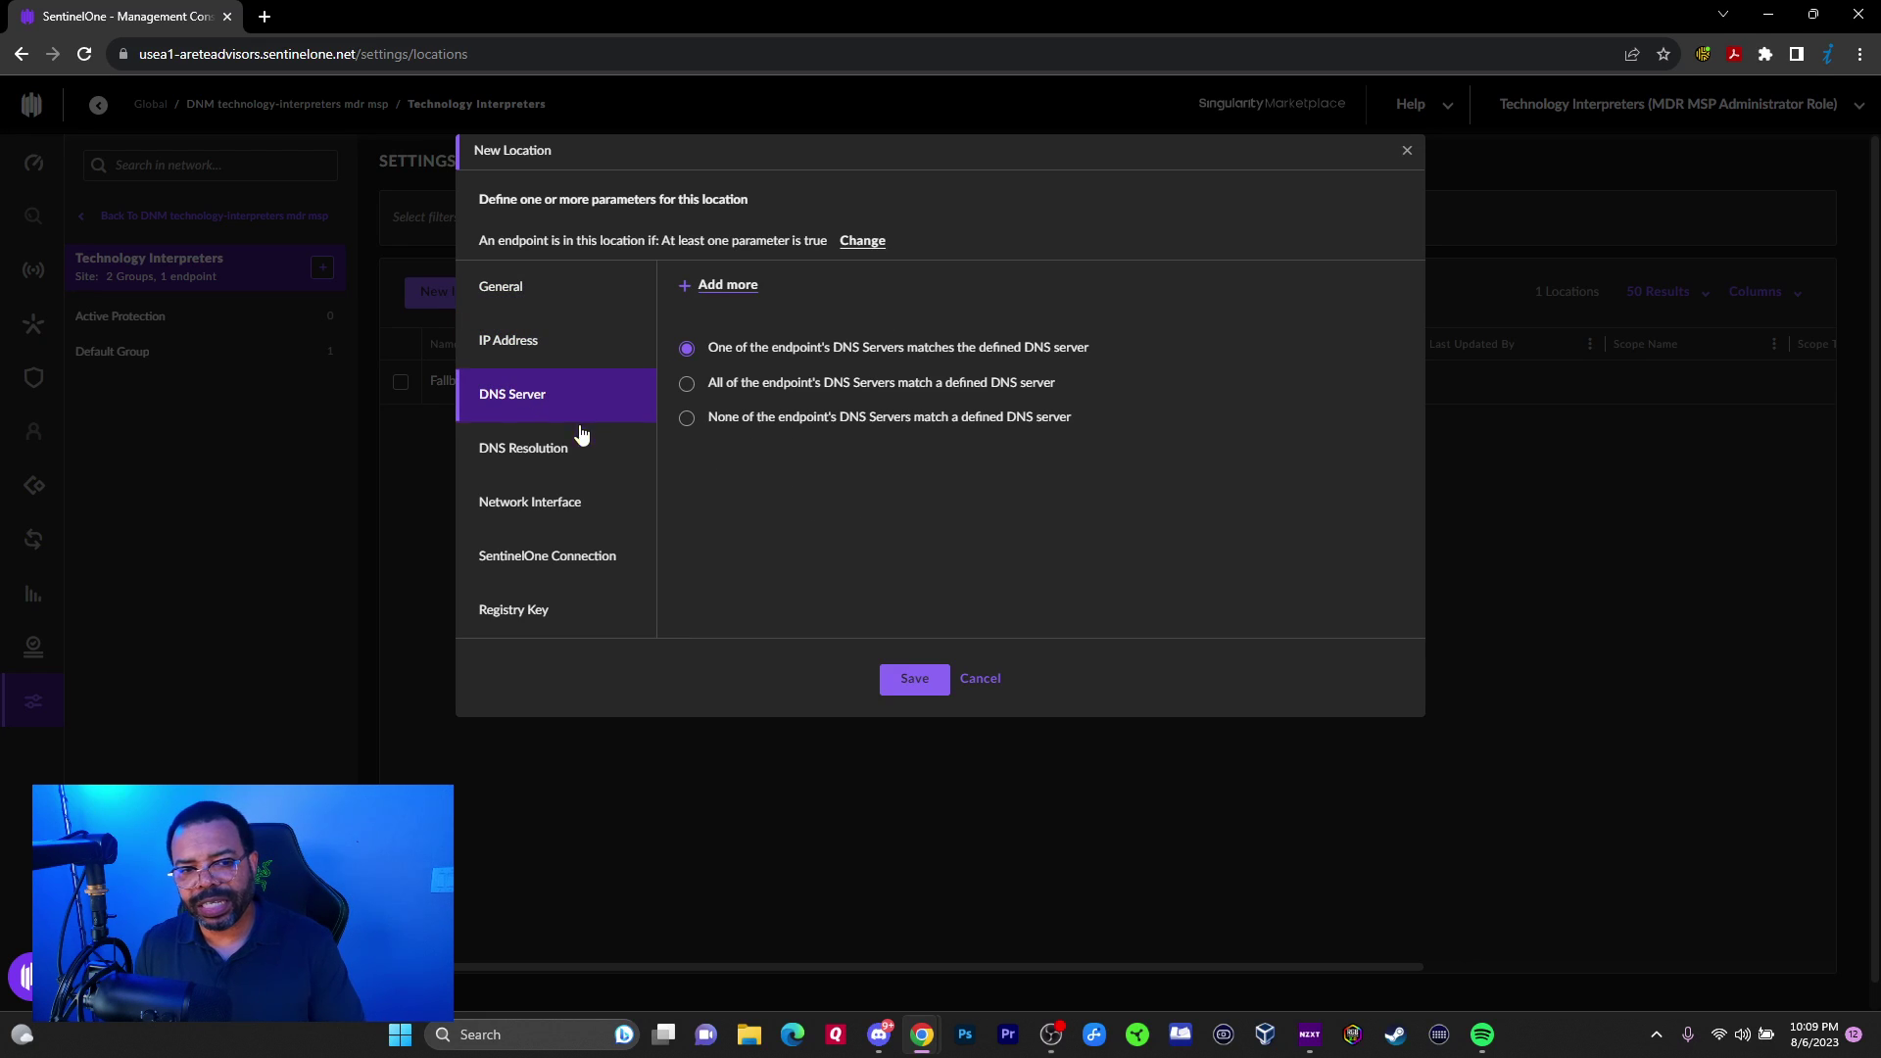
{"action": "left_click", "coordinate": [539, 456]}
{"action": "left_click", "coordinate": [541, 504]}
{"action": "left_click", "coordinate": [549, 554]}
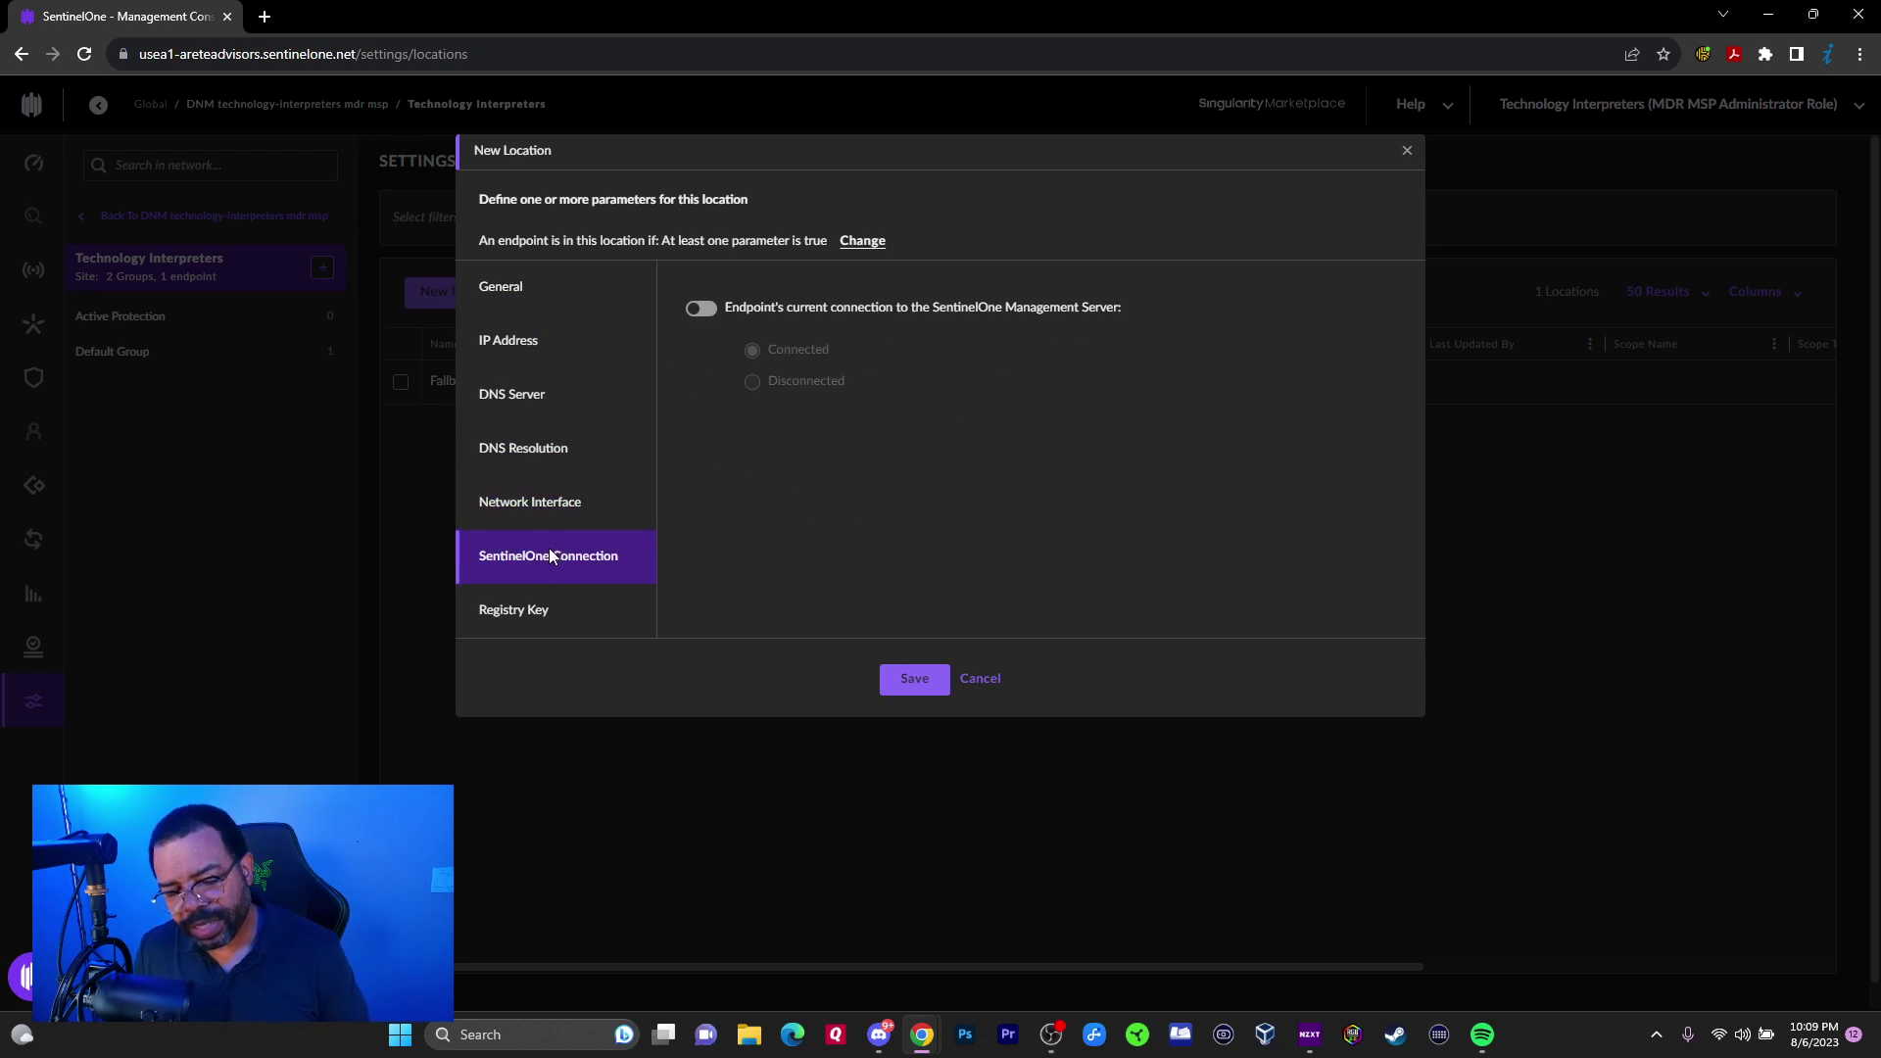
{"action": "left_click", "coordinate": [538, 615]}
{"action": "left_click", "coordinate": [547, 461]}
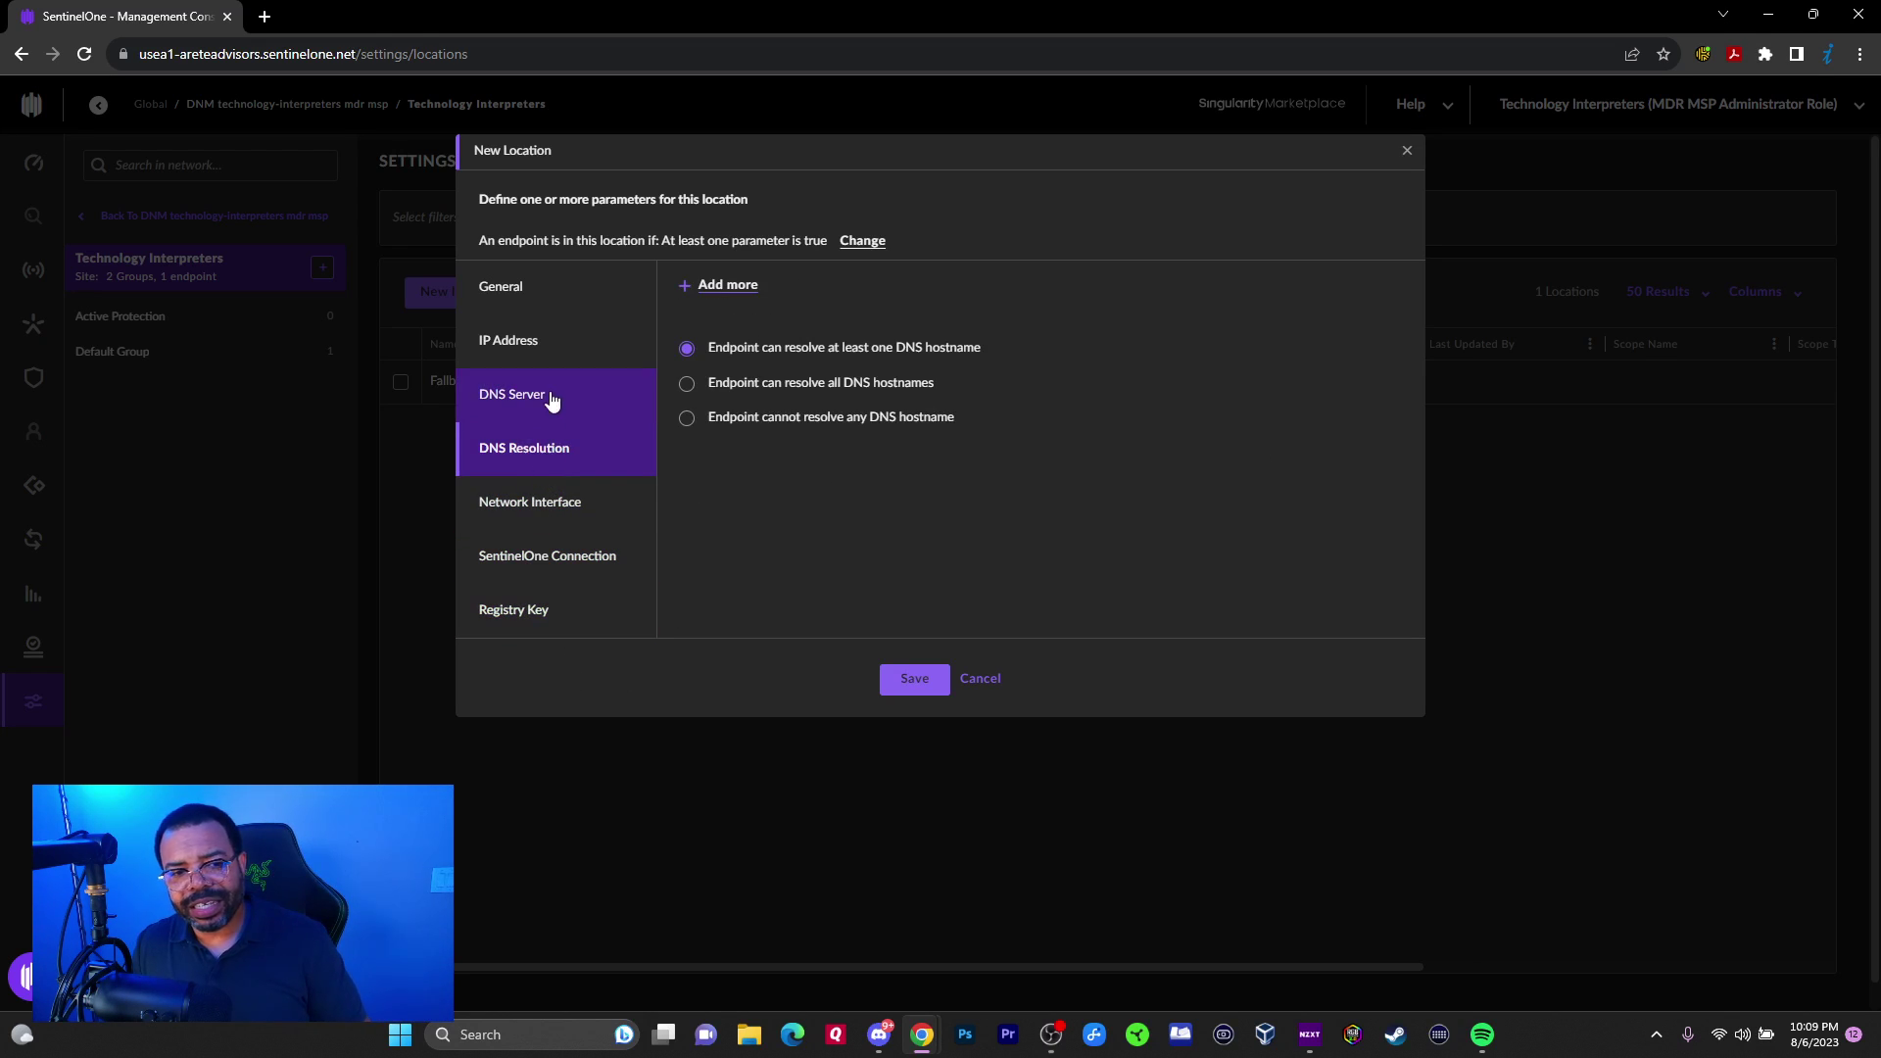
{"action": "left_click", "coordinate": [549, 399]}
{"action": "left_click", "coordinate": [588, 506]}
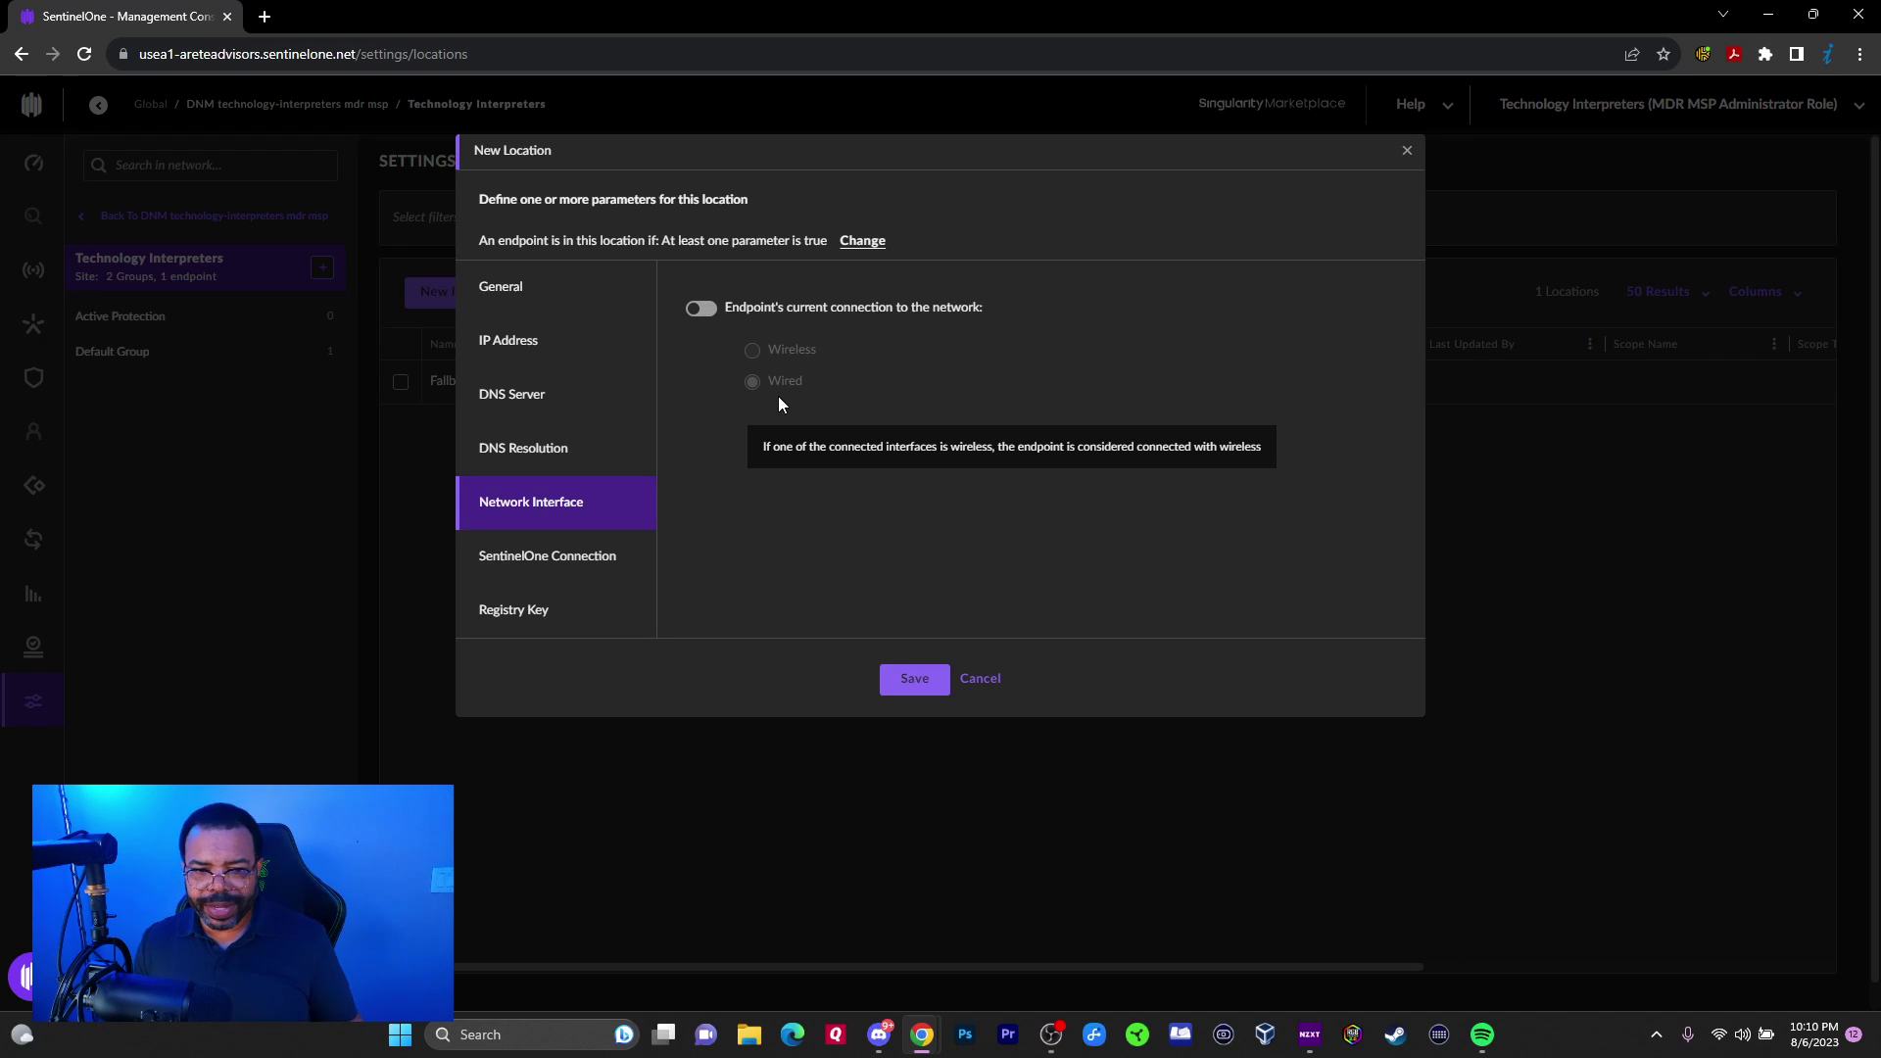
{"action": "left_click", "coordinate": [980, 681]}
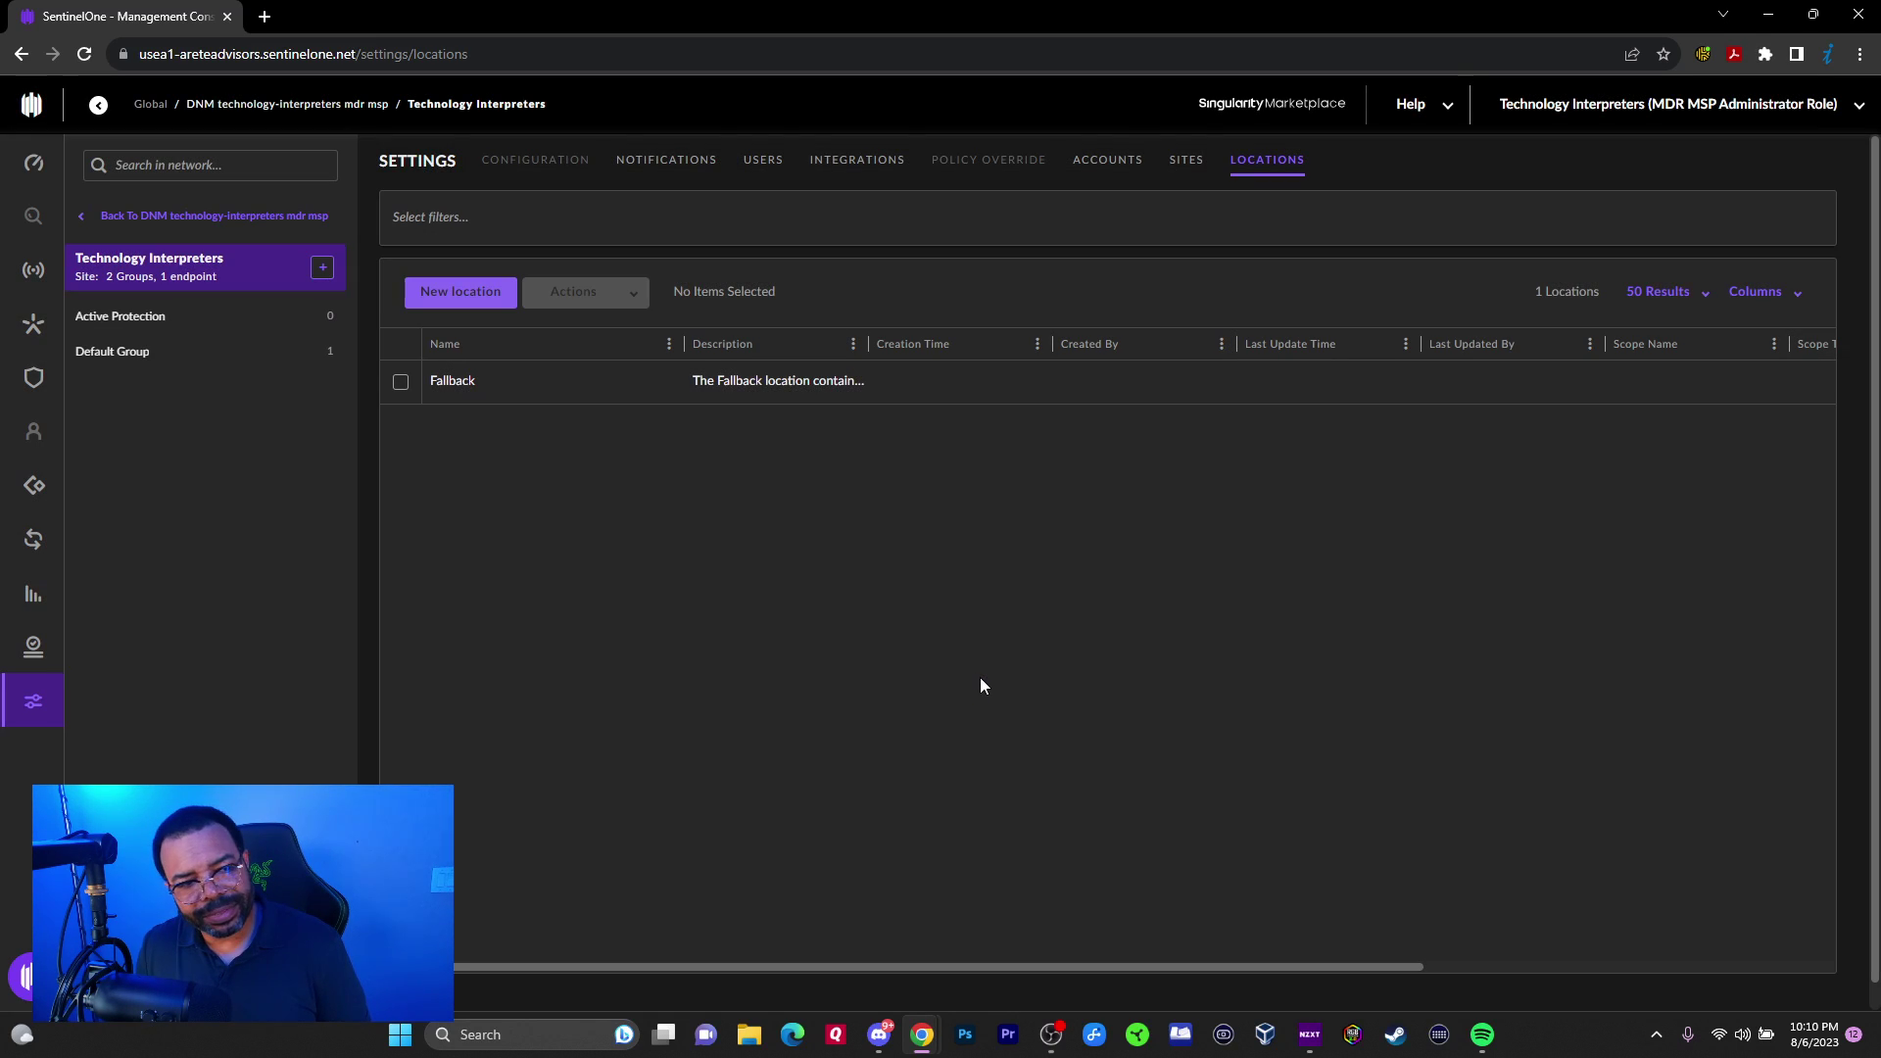